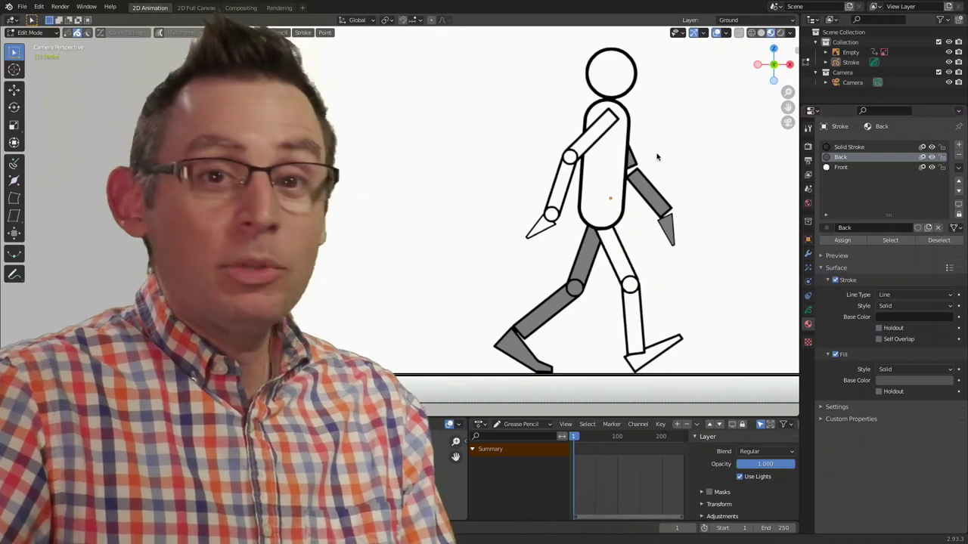
Select the Stroke object and add a layer above Ground, renaming it Character
middle_click_drag(656, 156, 602, 173, "shift")
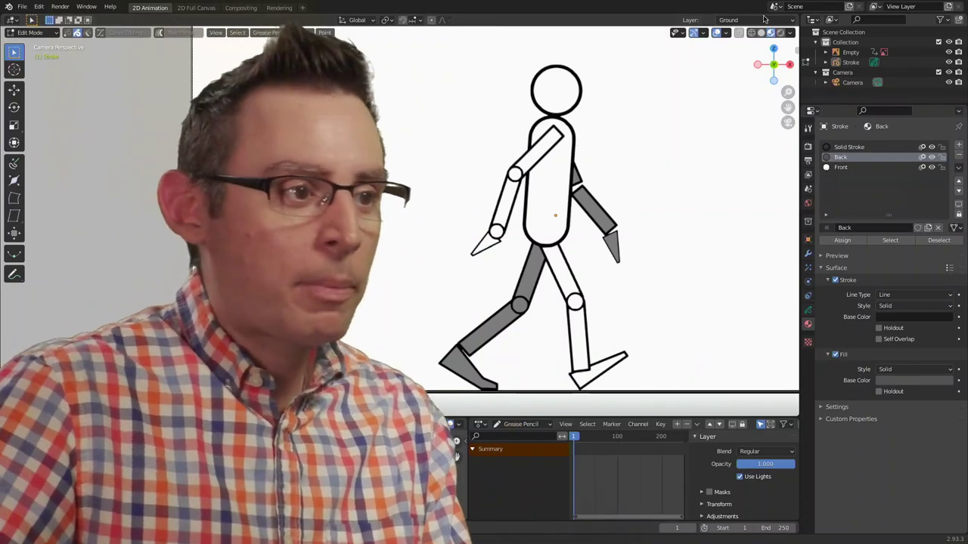
left_click(843, 63)
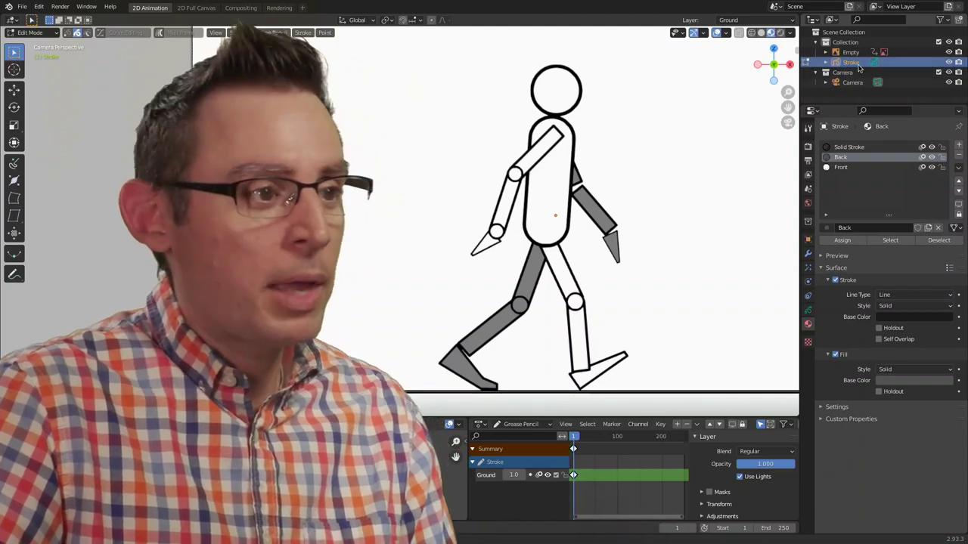
left_click(808, 311)
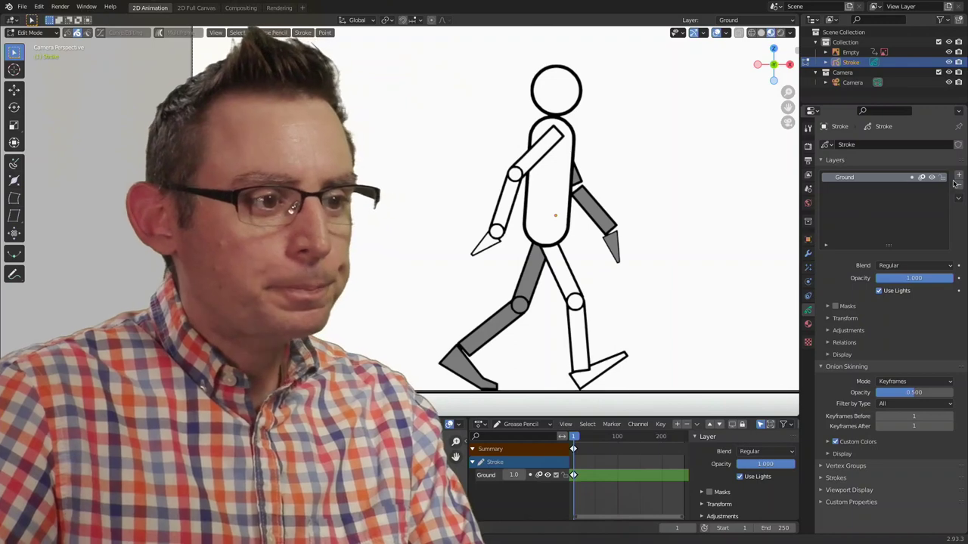
left_click(958, 176)
double_click(858, 179)
type("Character")
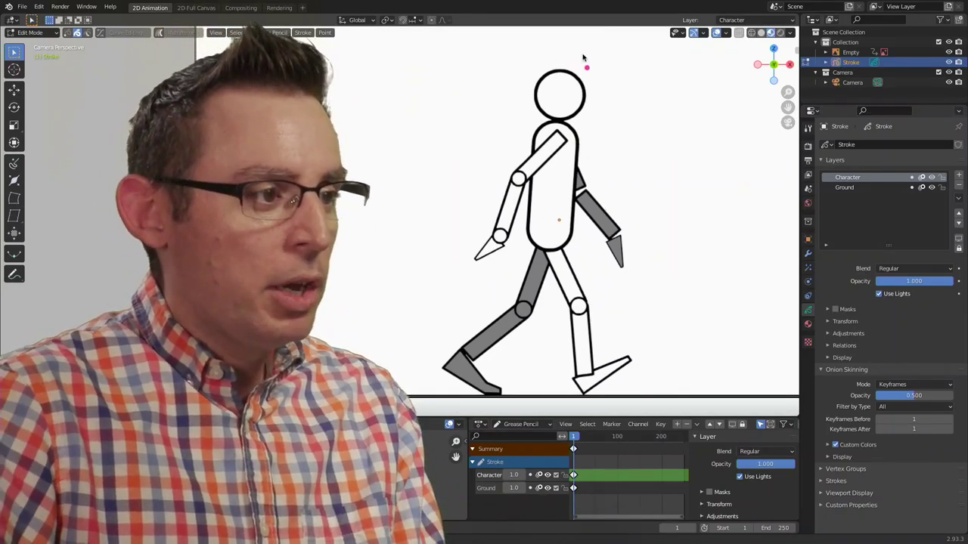
left_click_drag(539, 66, 531, 58)
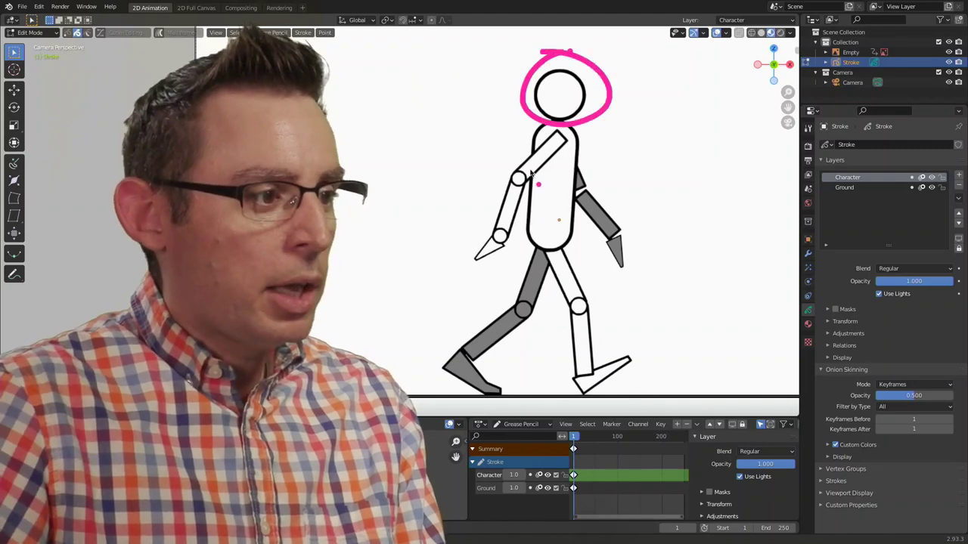
left_click_drag(499, 243, 519, 233)
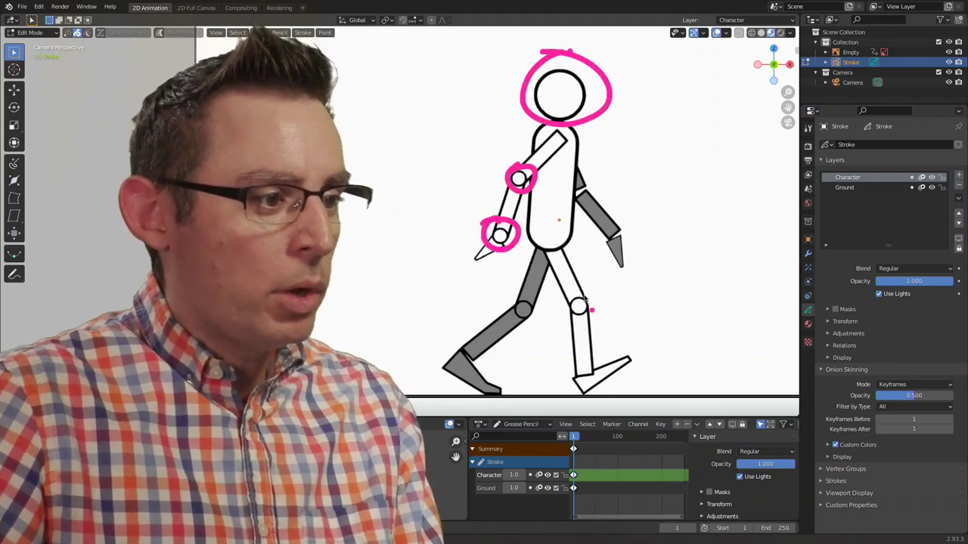
left_click_drag(592, 310, 591, 291)
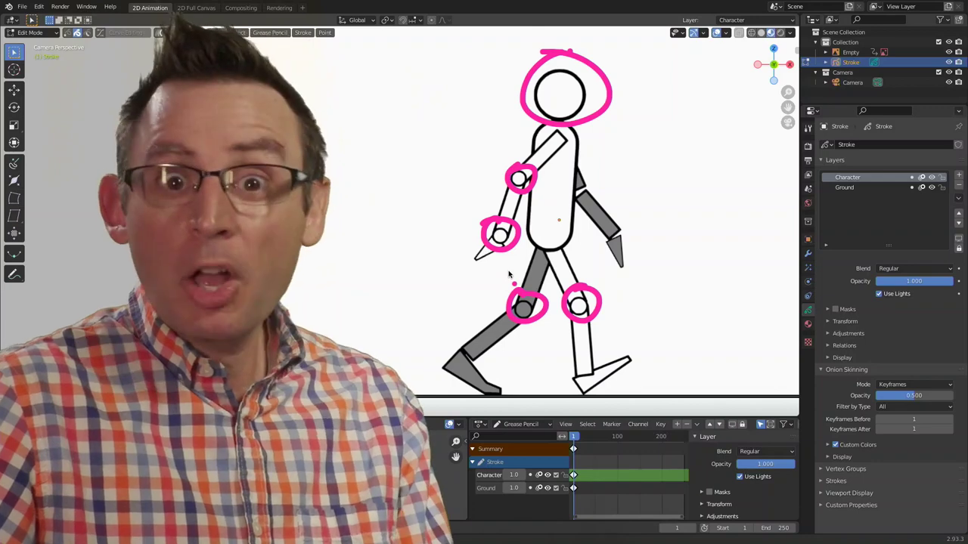
key("Escape")
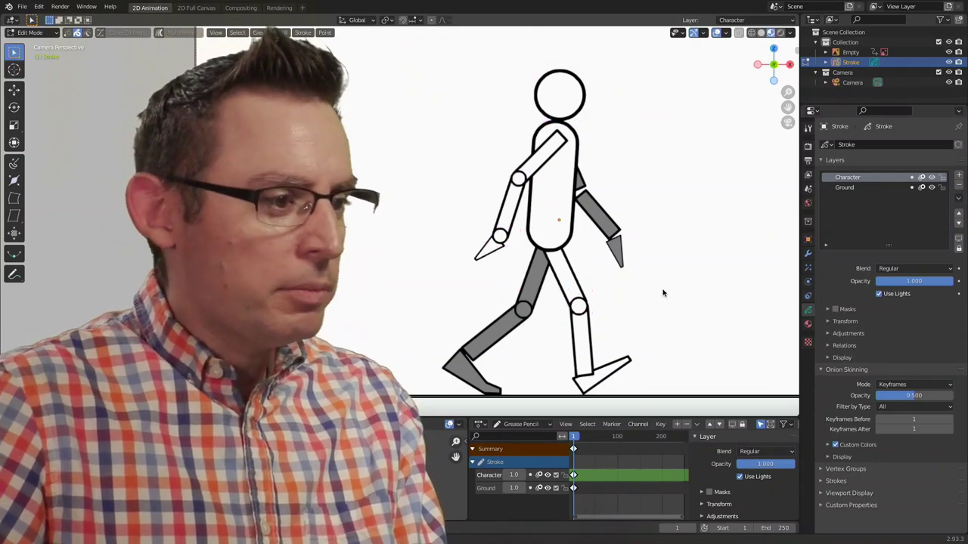
left_click_drag(698, 297, 613, 330)
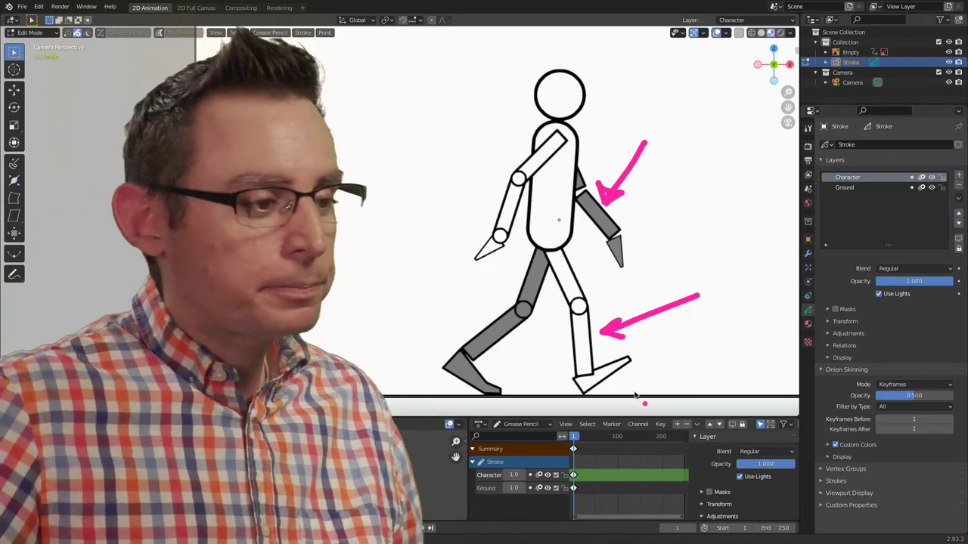
left_click_drag(634, 374, 722, 374)
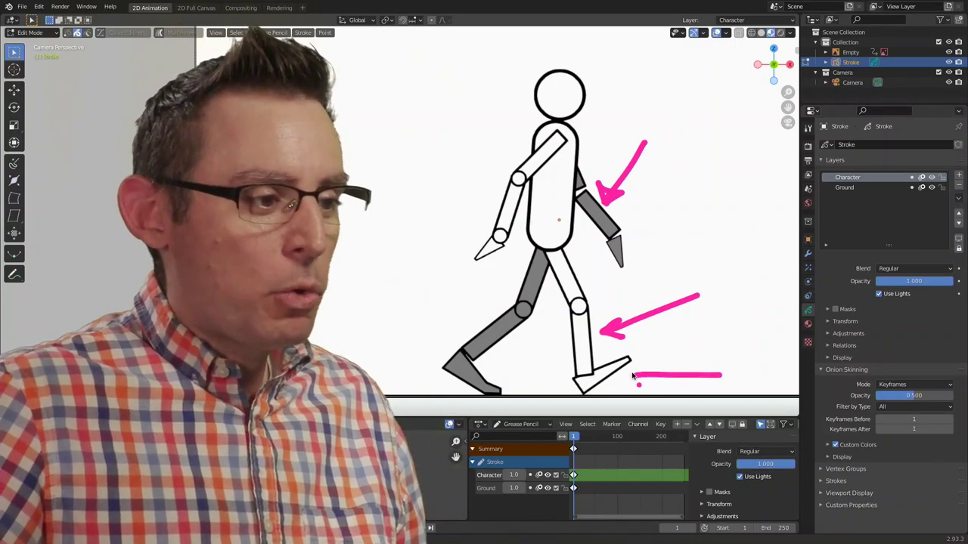
mouse_move(660, 365)
left_mouse_down()
mouse_move(634, 378)
mouse_move(660, 386)
left_mouse_up()
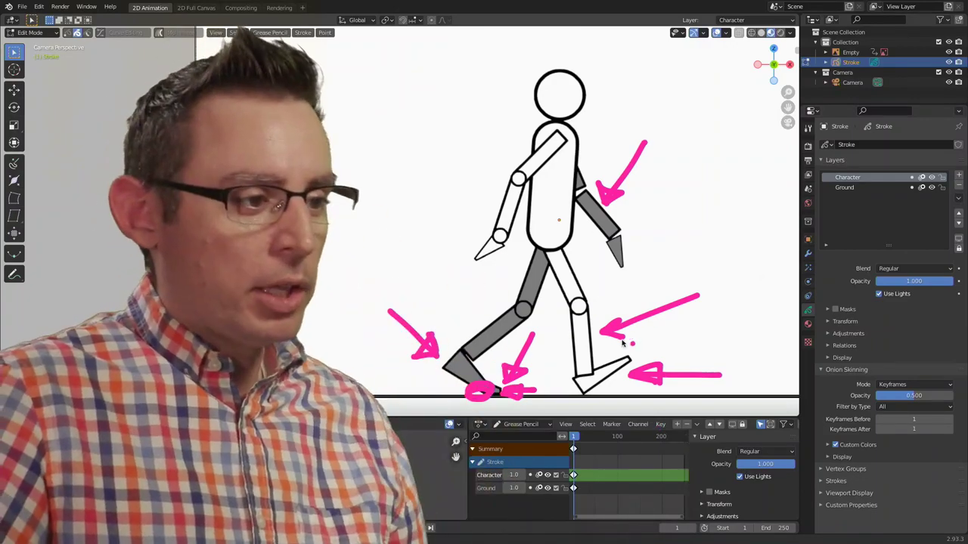
left_click_drag(568, 389, 605, 350)
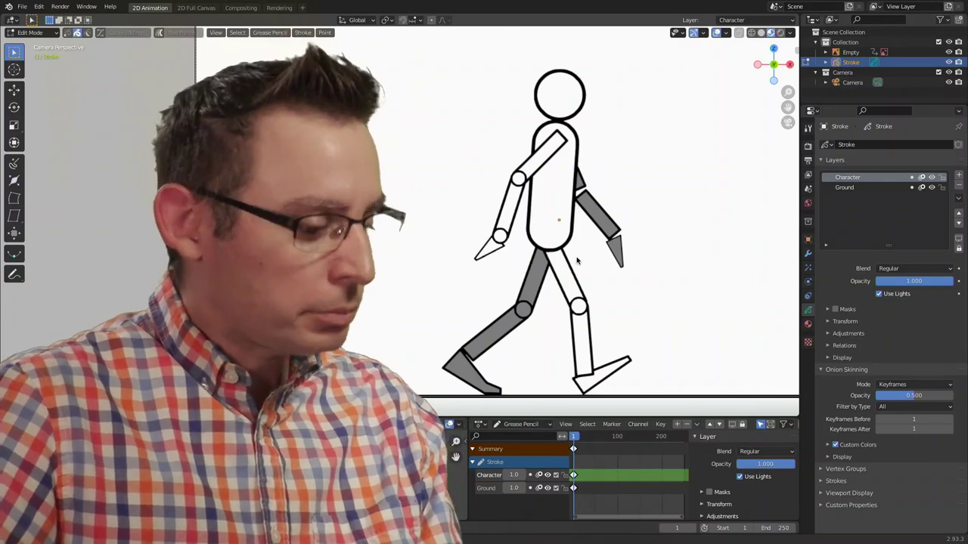
scroll(593, 229, "up", 2, "shift")
Zoom in on the figure's head and switch to Draw mode
scroll(567, 238, "up", 2, "shift")
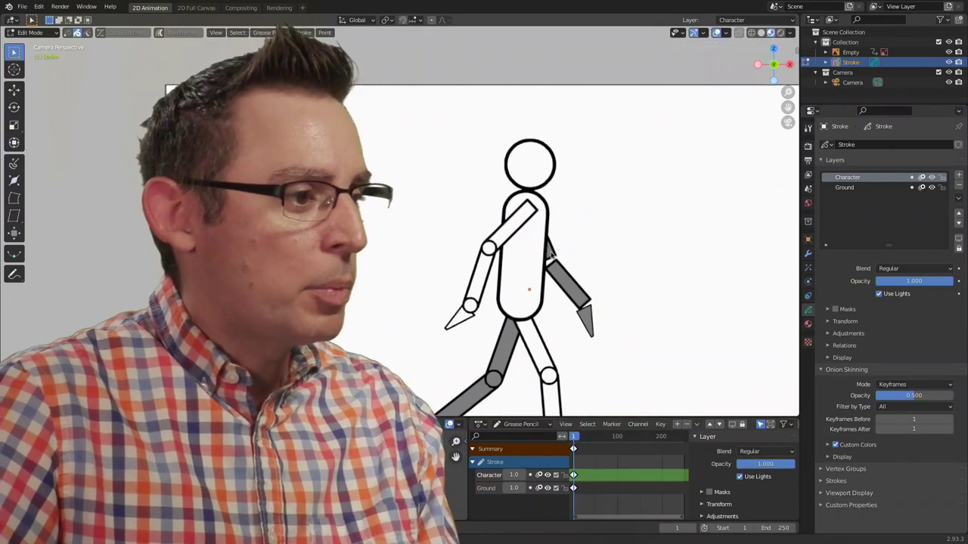
scroll(537, 250, "up", 2, "shift")
scroll(525, 253, "up", 2, "shift")
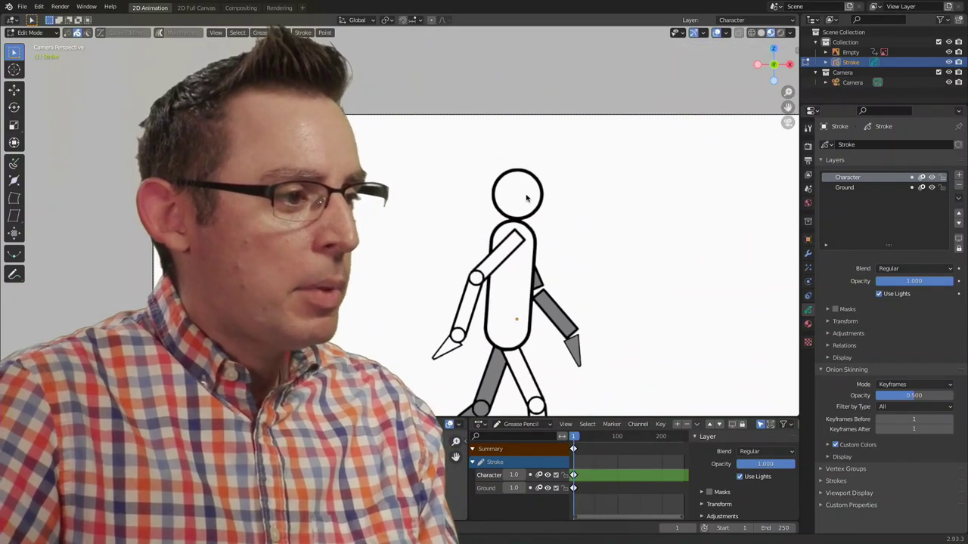
scroll(527, 199, "up", 5)
scroll(484, 244, "right", 3, "ctrl")
scroll(484, 244, "up", 1, "shift")
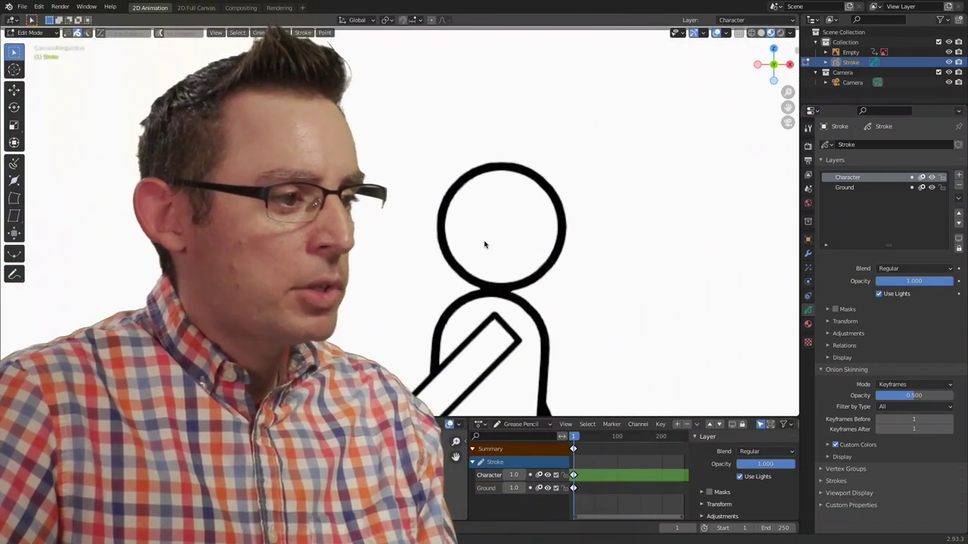
scroll(579, 234, "up", 2)
scroll(395, 252, "right", 2, "ctrl")
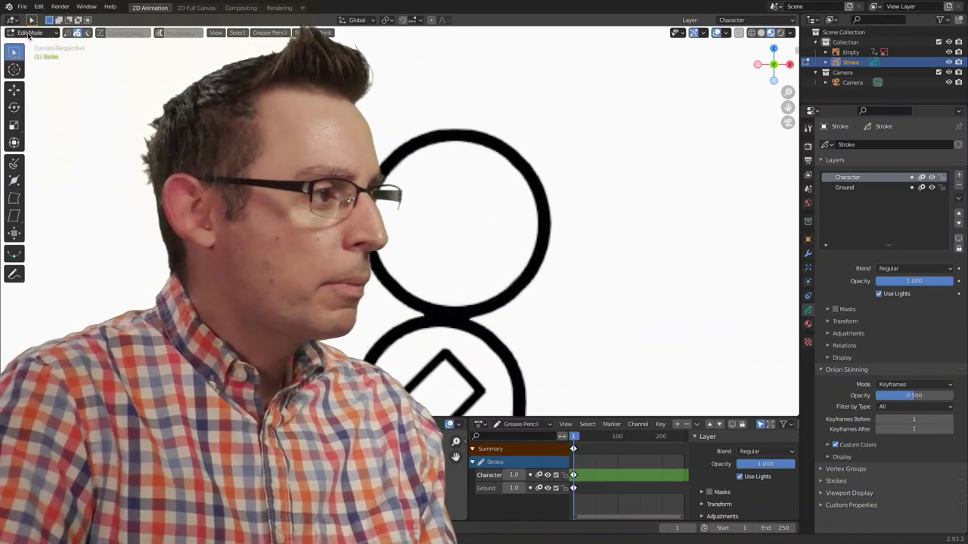
left_click(29, 33)
left_click(38, 79)
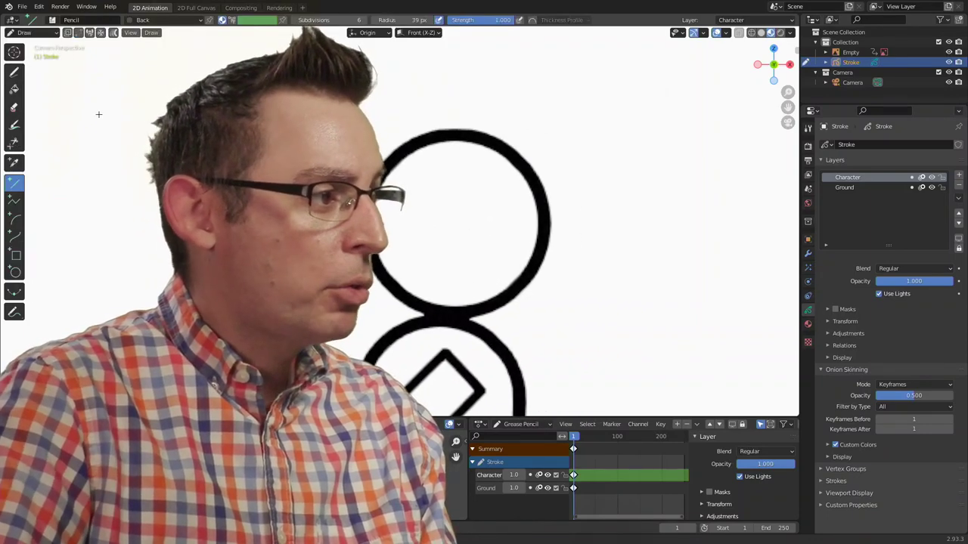
scroll(393, 148, "down", 1)
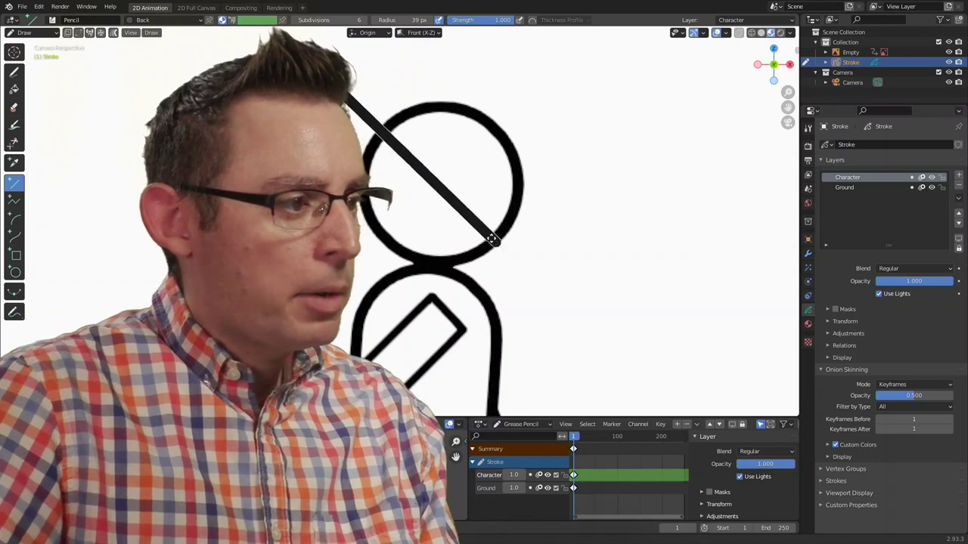
key("Escape")
Try a circle over the head with the Circle tool, then discard the grey-filled result
left_click(14, 272)
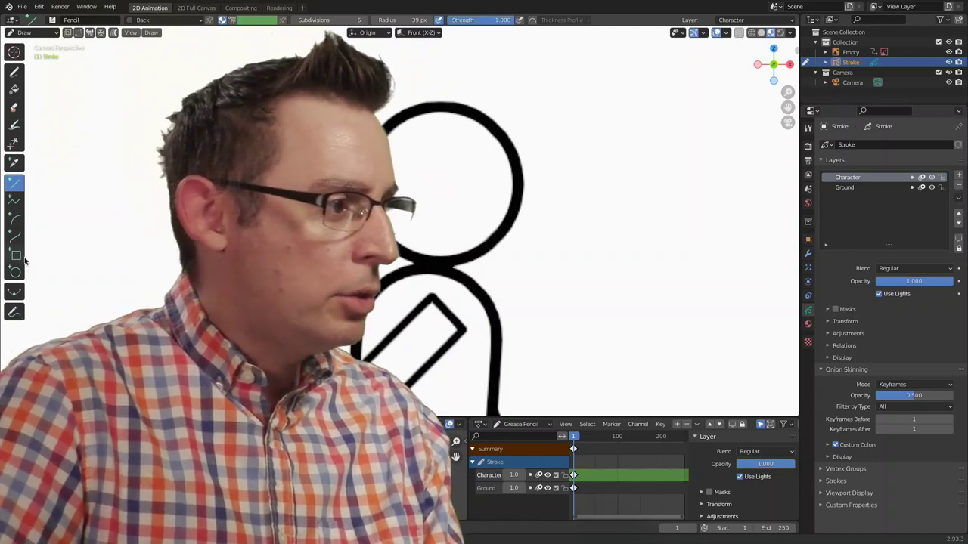
left_click_drag(352, 104, 522, 284)
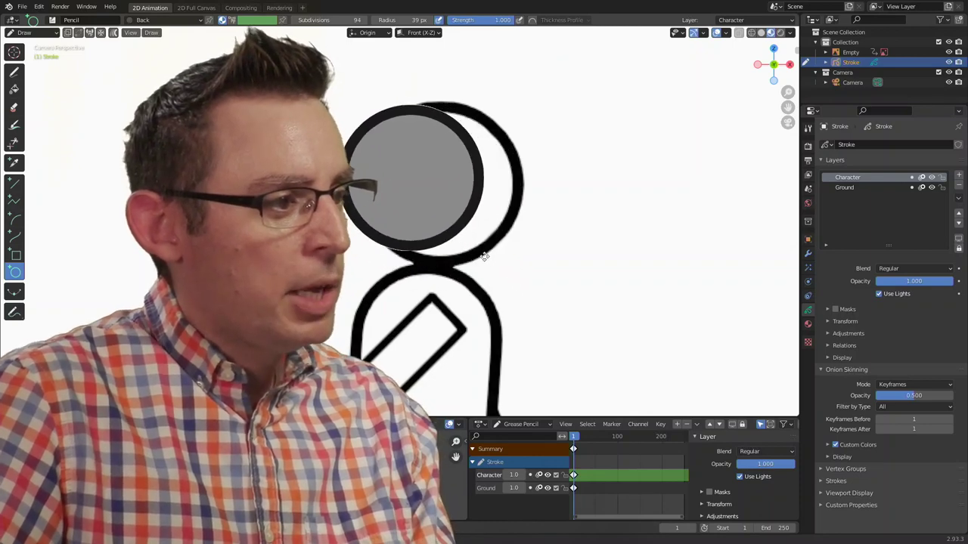
mouse_move(521, 284)
left_mouse_down()
mouse_move(490, 258)
mouse_move(529, 298)
left_mouse_up()
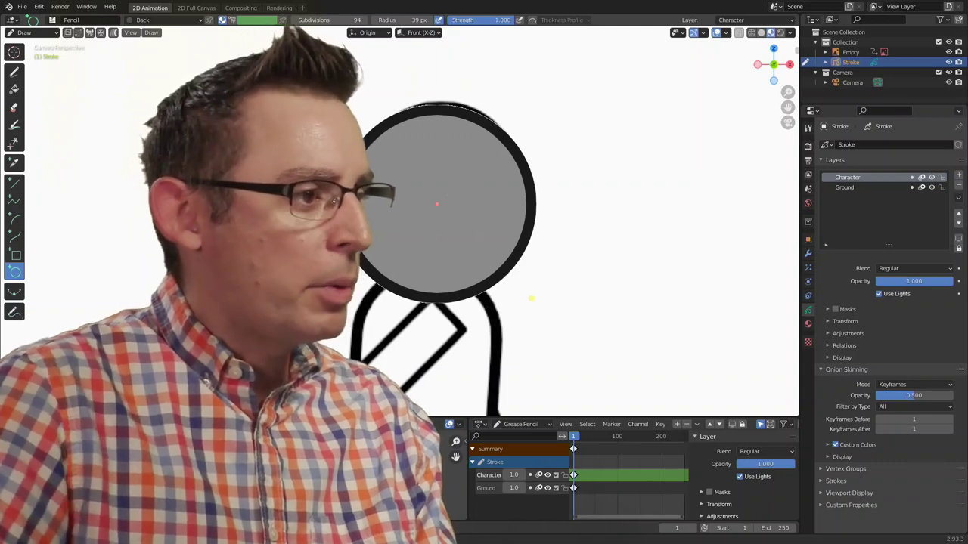
key("Escape")
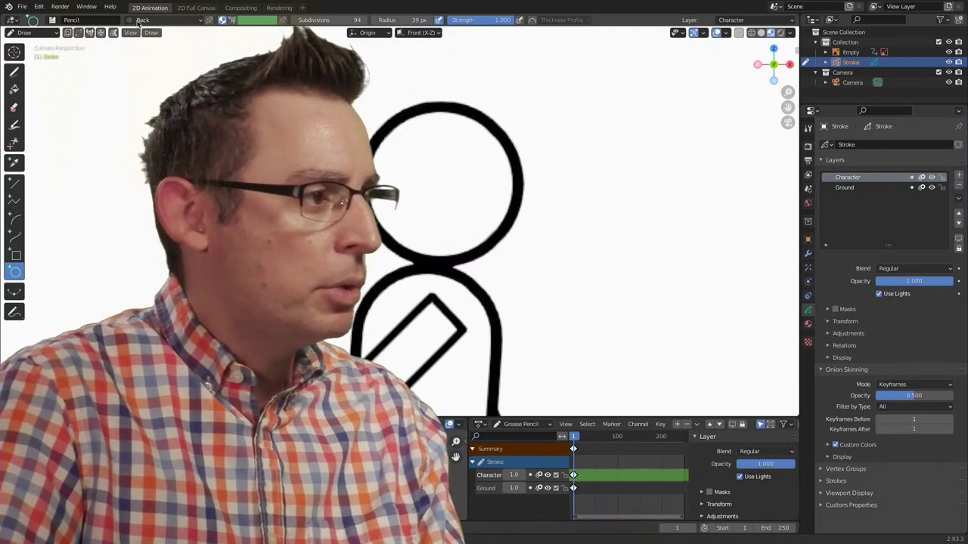
Draw a Front-material circle over the head and confirm it
left_click(155, 21)
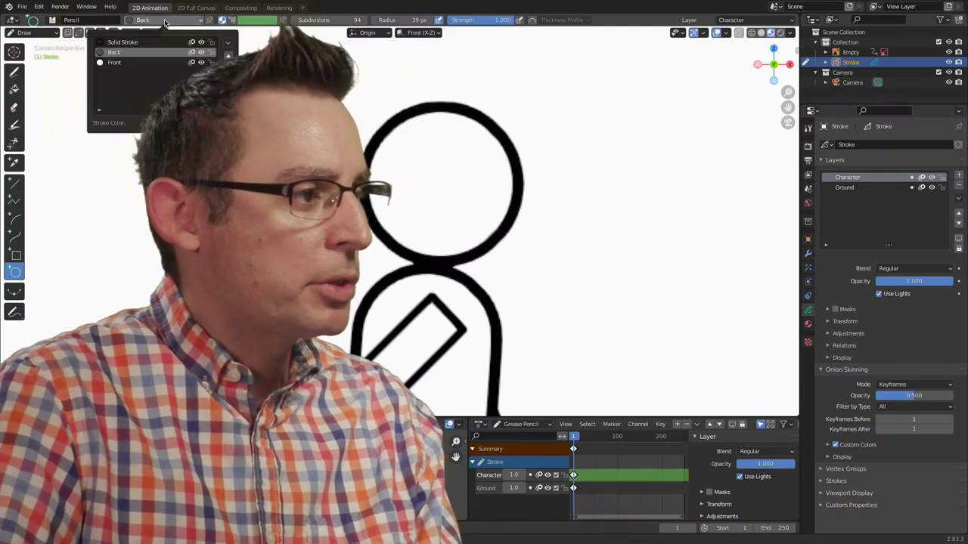
left_click(129, 64)
left_click_drag(386, 112, 527, 253)
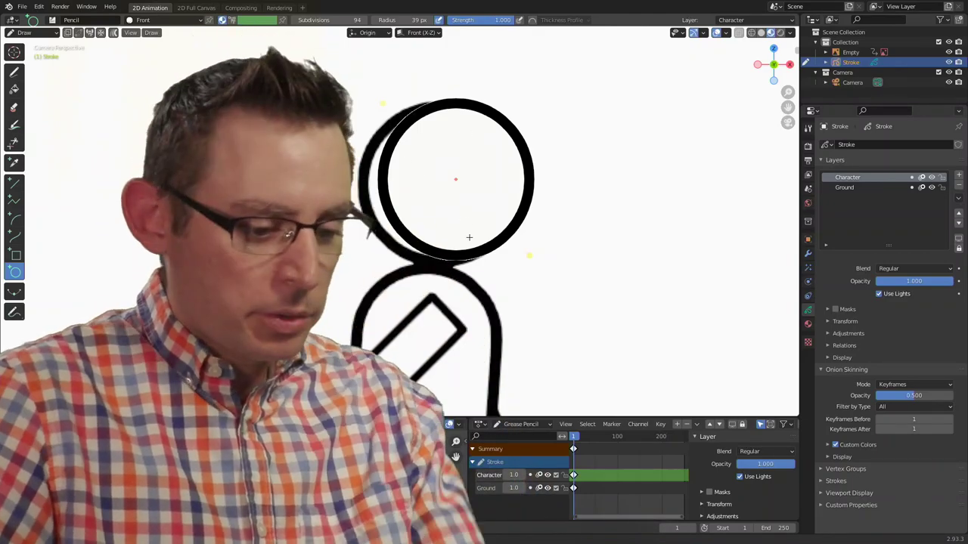
key("Return")
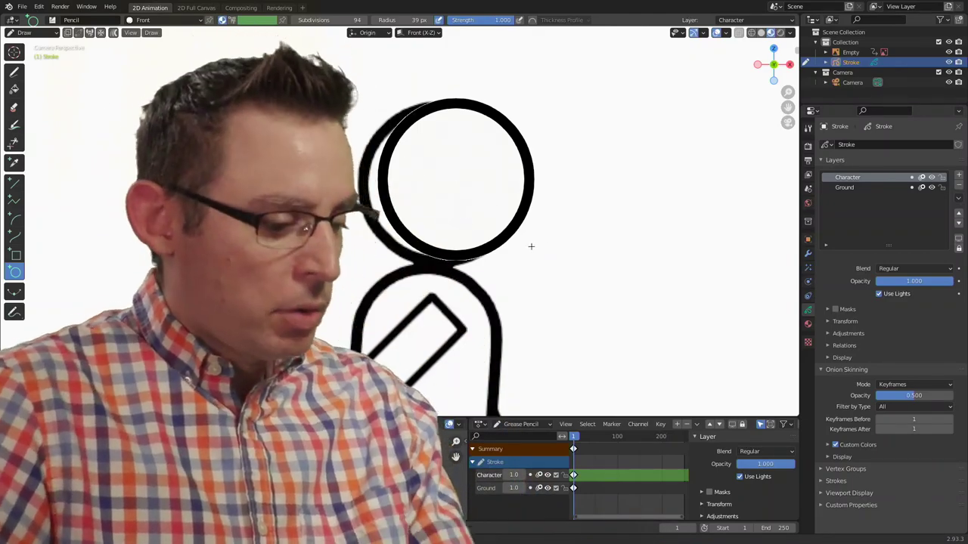
left_click(46, 33)
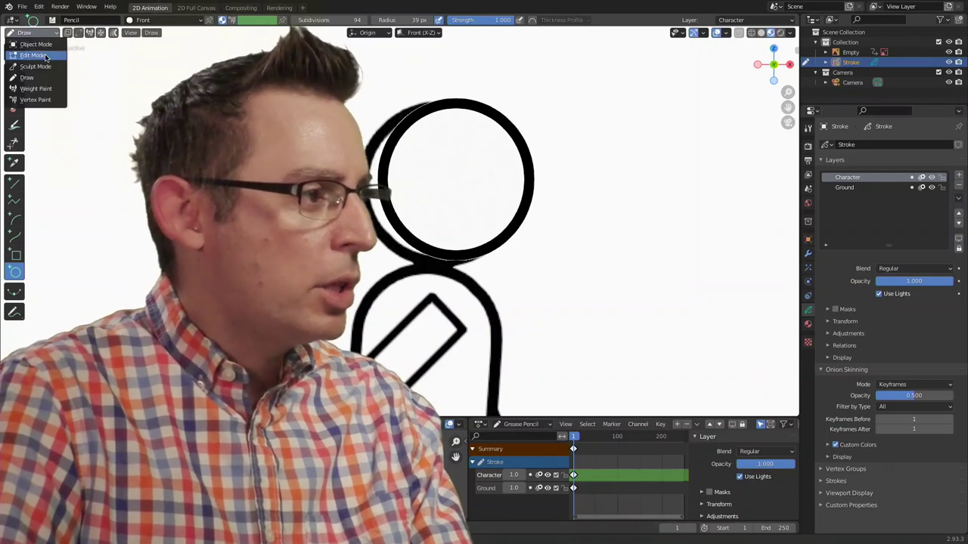
In Edit Mode, move the circle onto the head outline and undo an oversized rescale
left_click(46, 56)
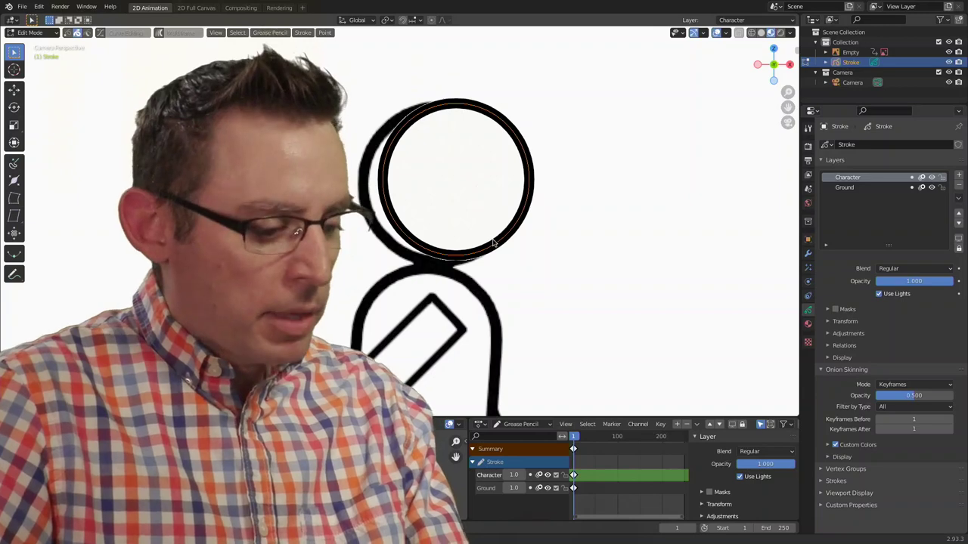
key("g")
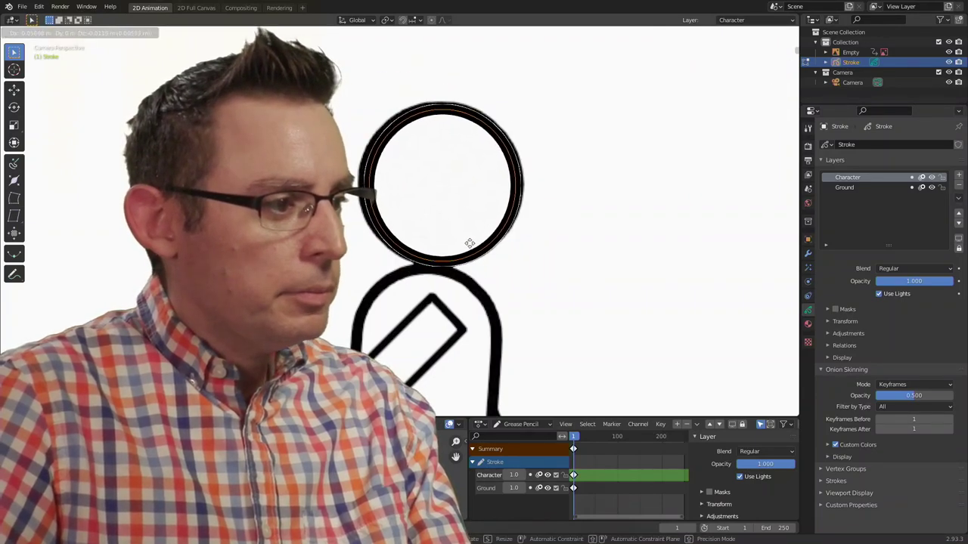
left_click(470, 243)
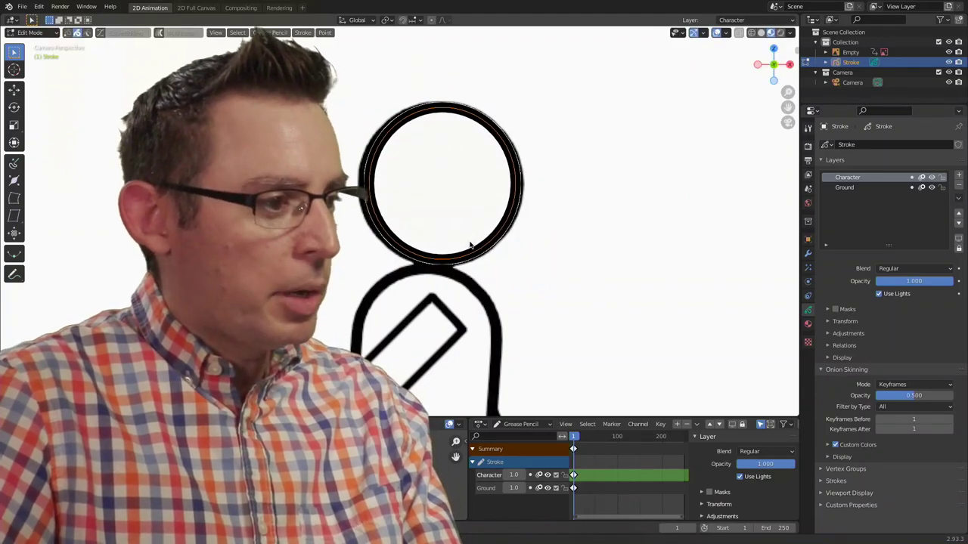
key("s")
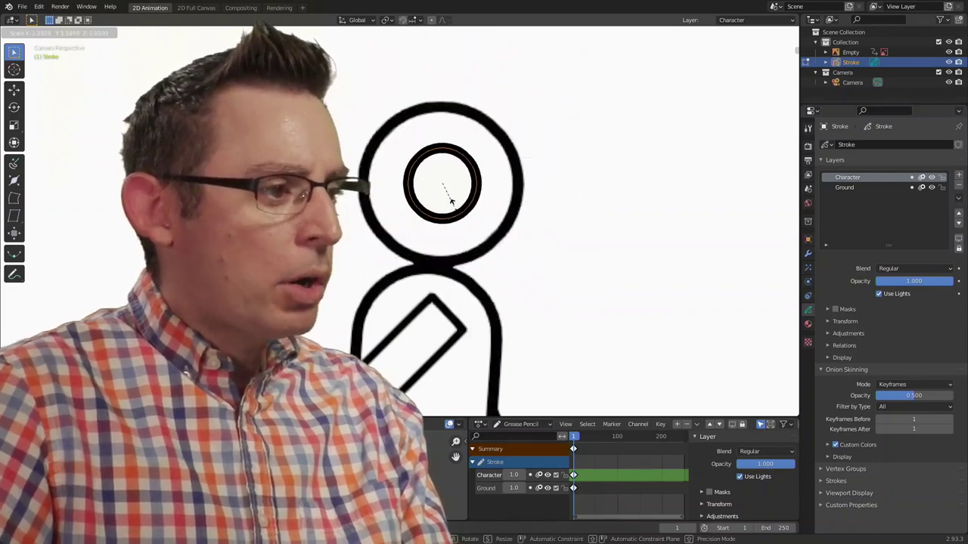
left_click(475, 263)
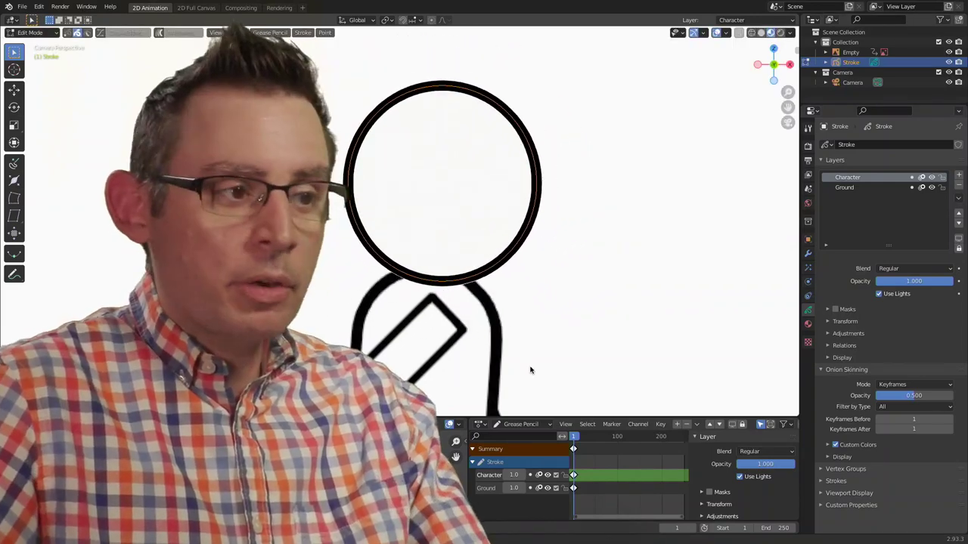
key("ctrl+z")
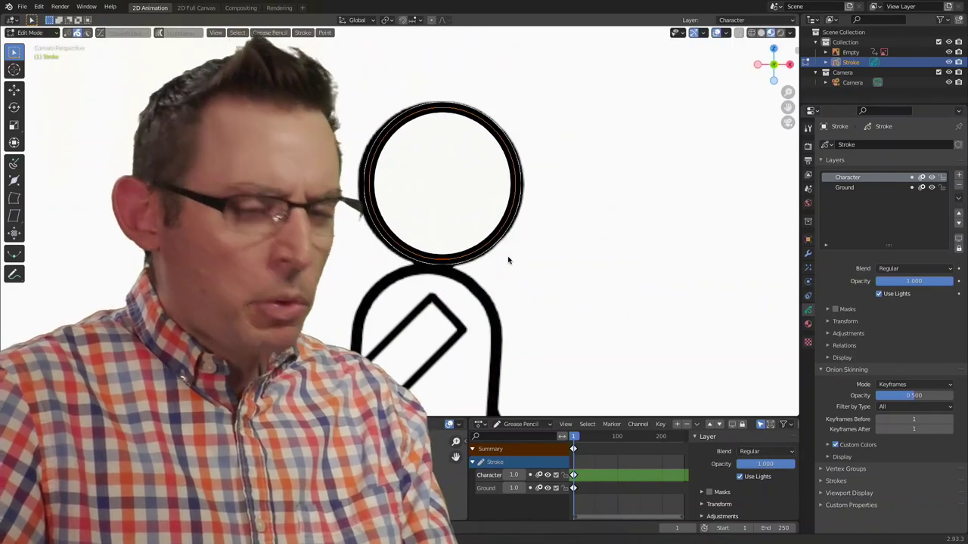
scroll(513, 264, "down", 1)
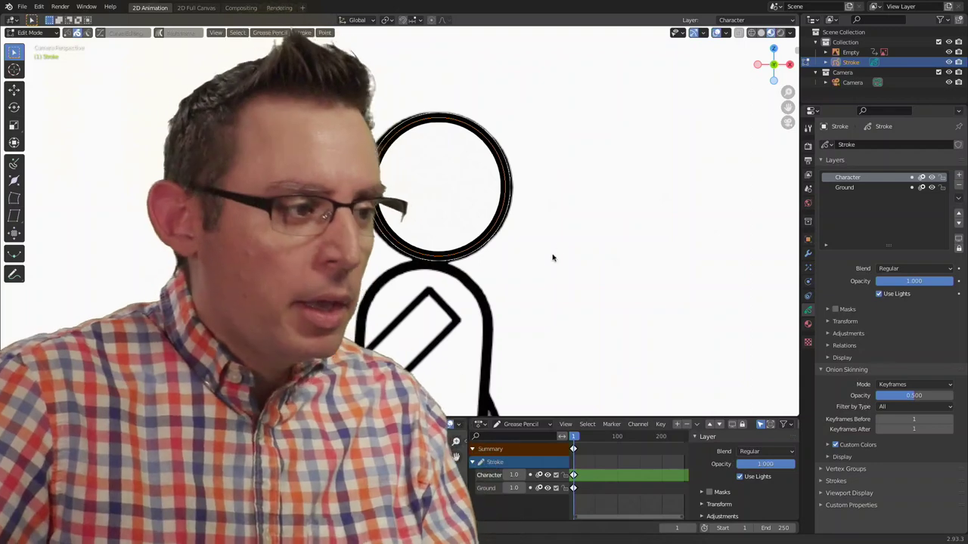
middle_click_drag(572, 280, 550, 265, "shift")
scroll(671, 241, "down", 1)
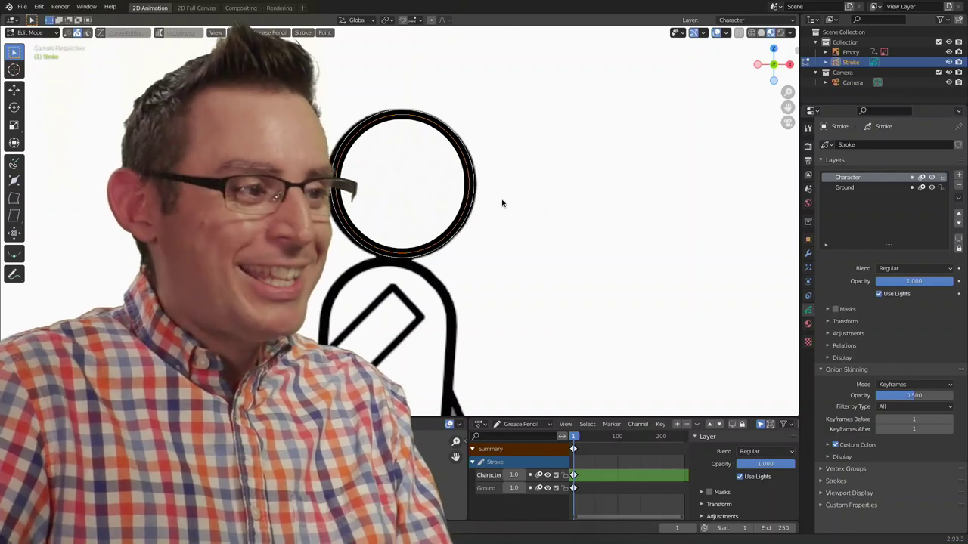
Rescale the circle to fit the head and nudge it up and left into place
key("s")
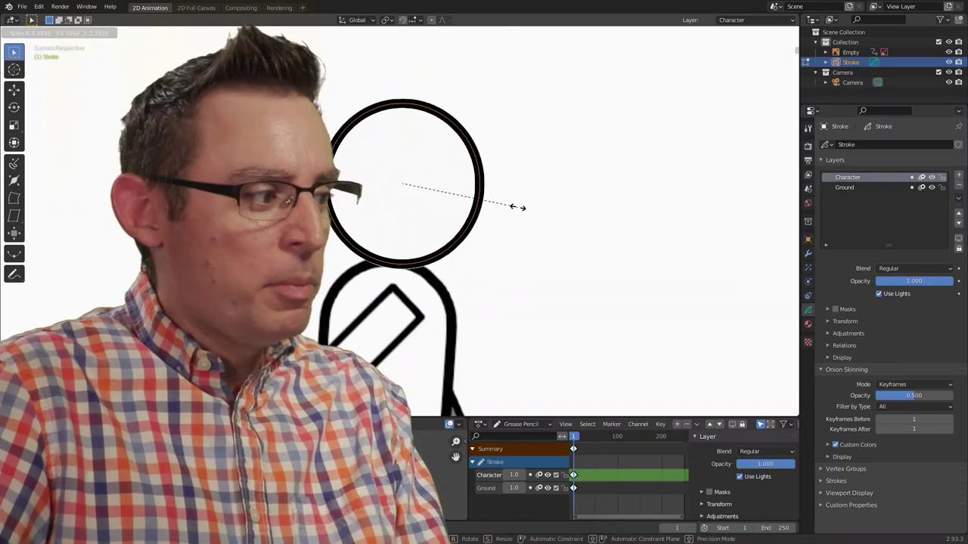
right_click(515, 218)
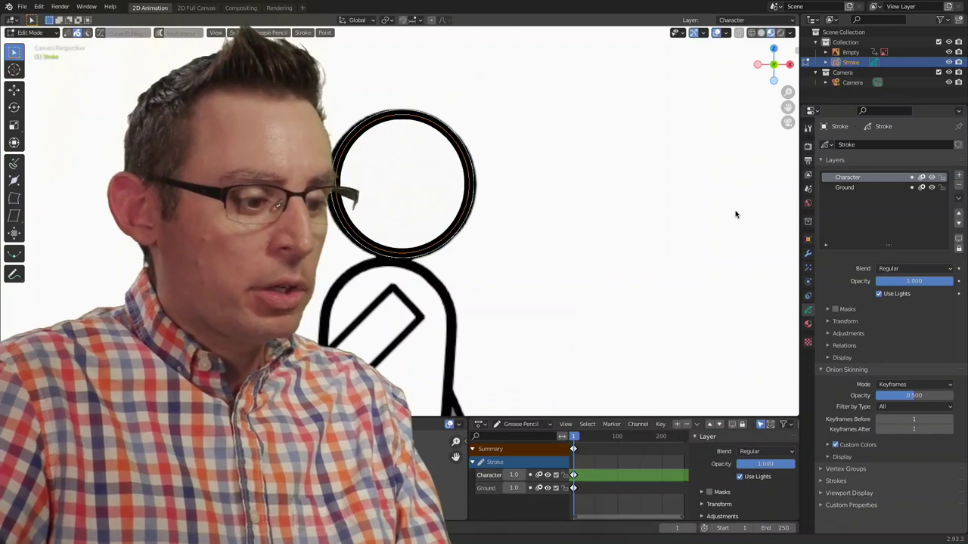
key("s")
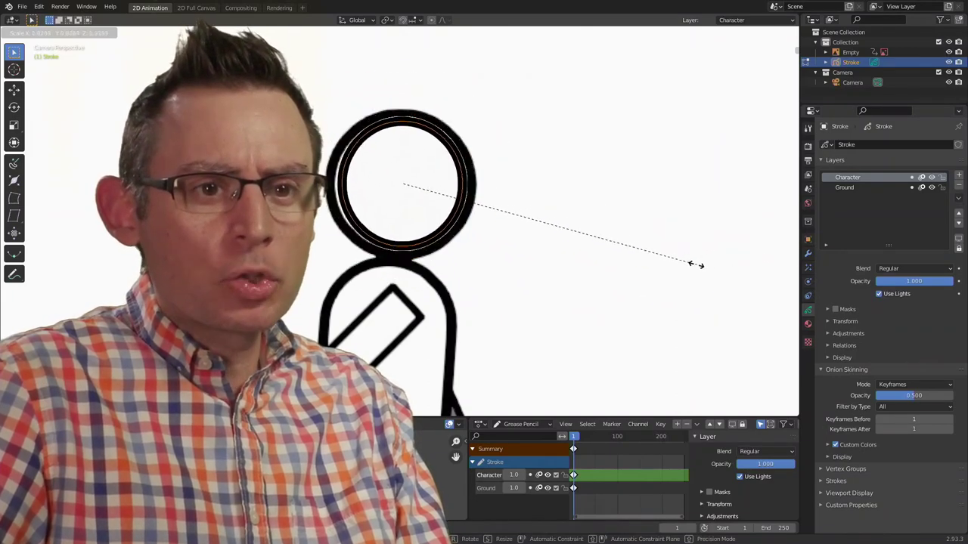
left_click(745, 278)
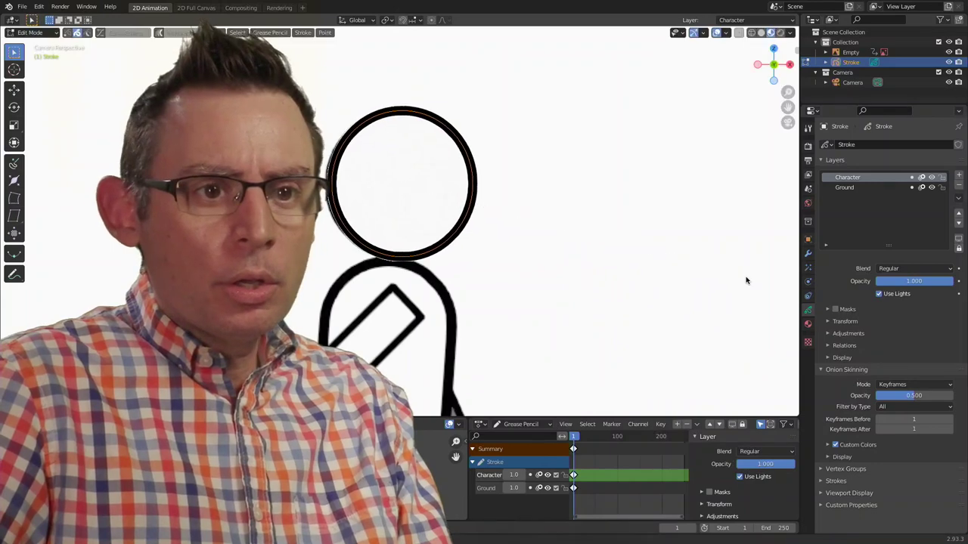
key("g")
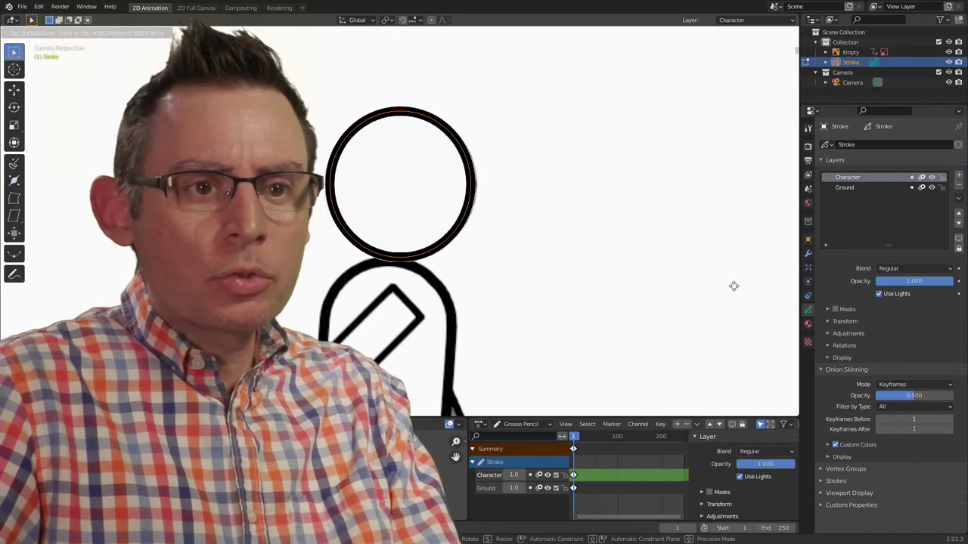
key("Escape")
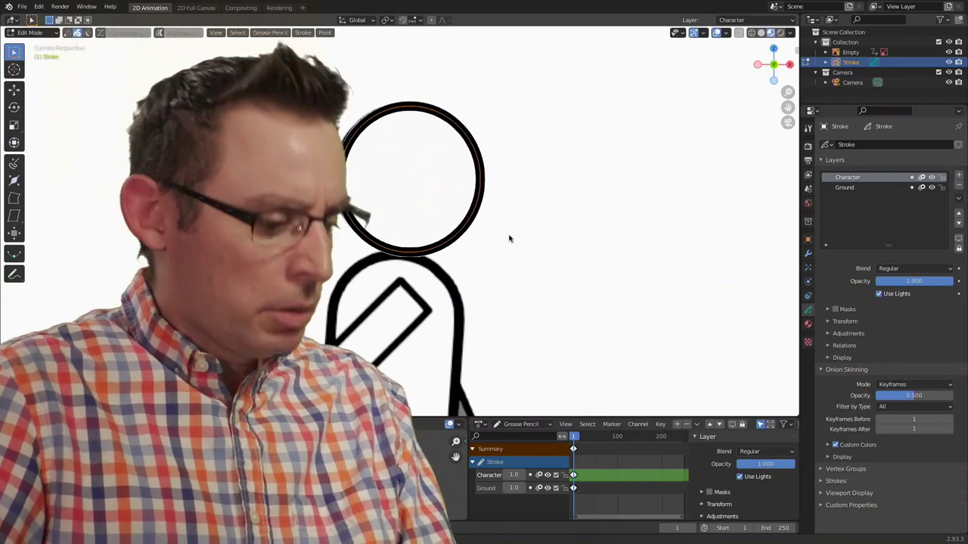
key("g")
left_click(509, 234)
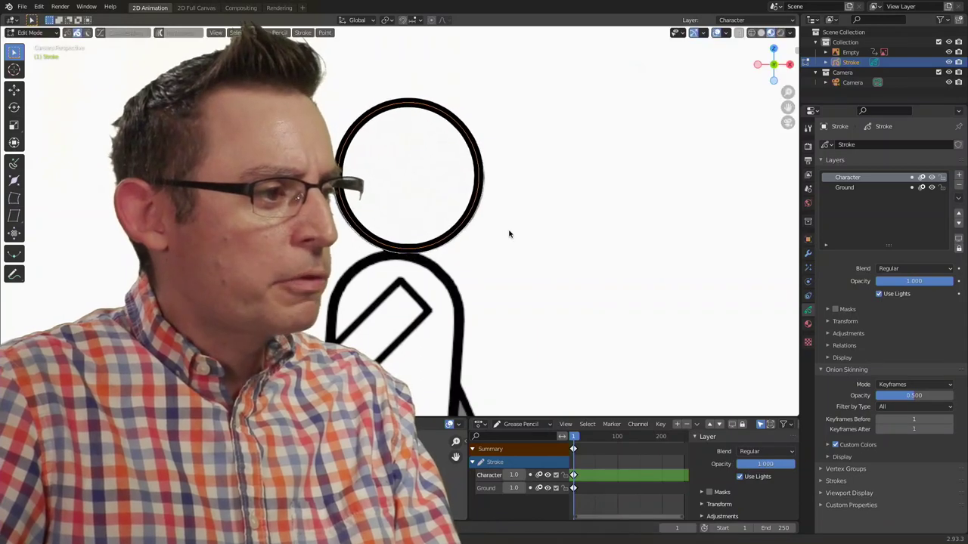
Duplicate the head circle and drop the copy at the bottom of the torso
scroll(537, 280, "down", 2)
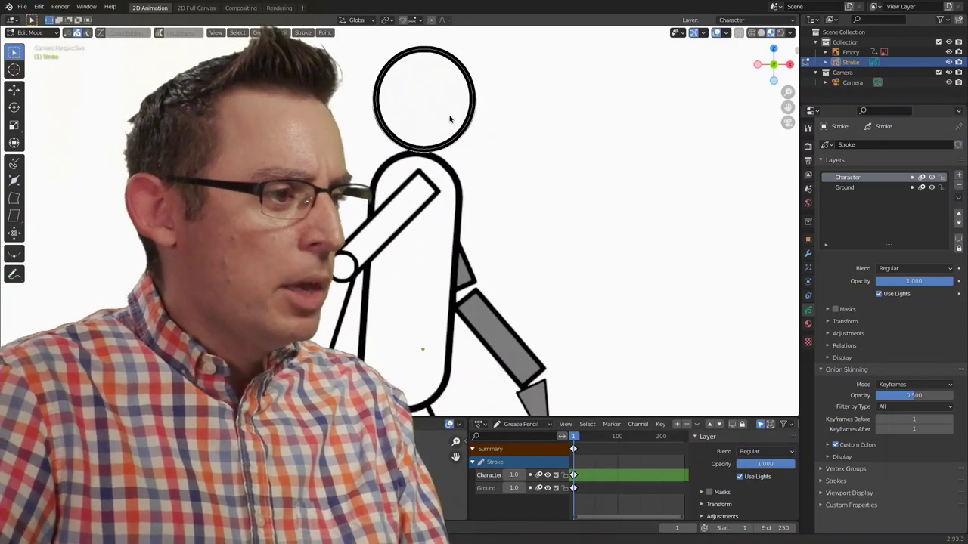
scroll(495, 191, "down", 2)
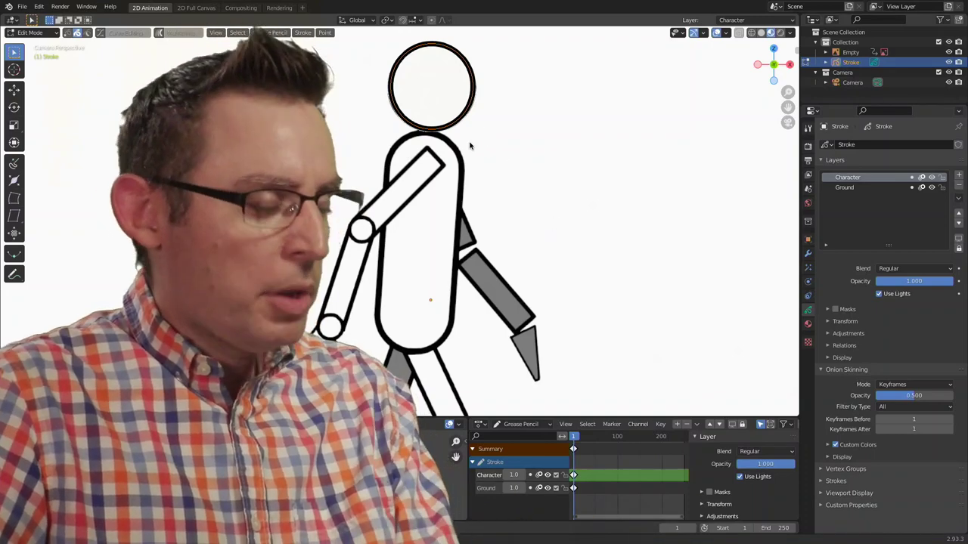
key("shift+d")
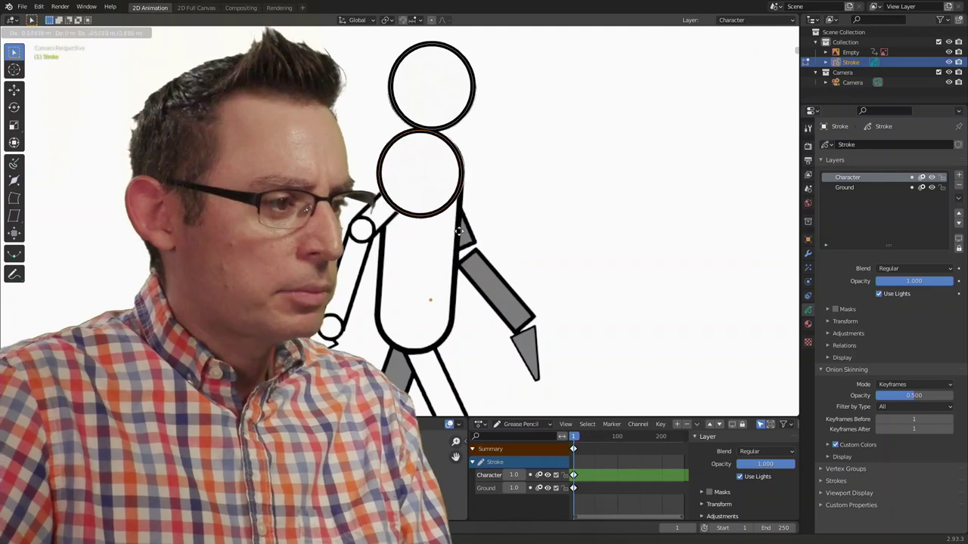
left_click(450, 364)
Enlarge the hip circle slightly and recentre it in the view
scroll(485, 293, "up", 2)
scroll(562, 271, "up", 2)
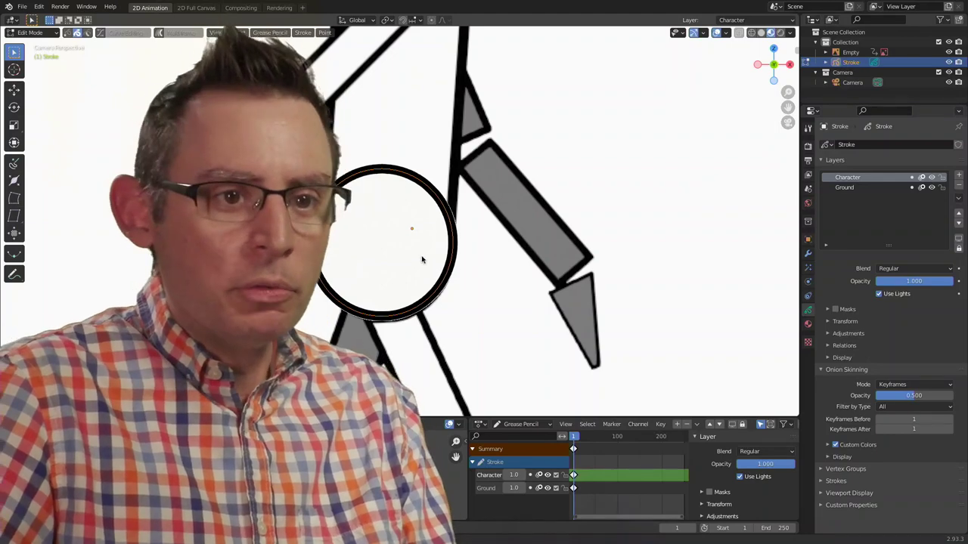
key("s")
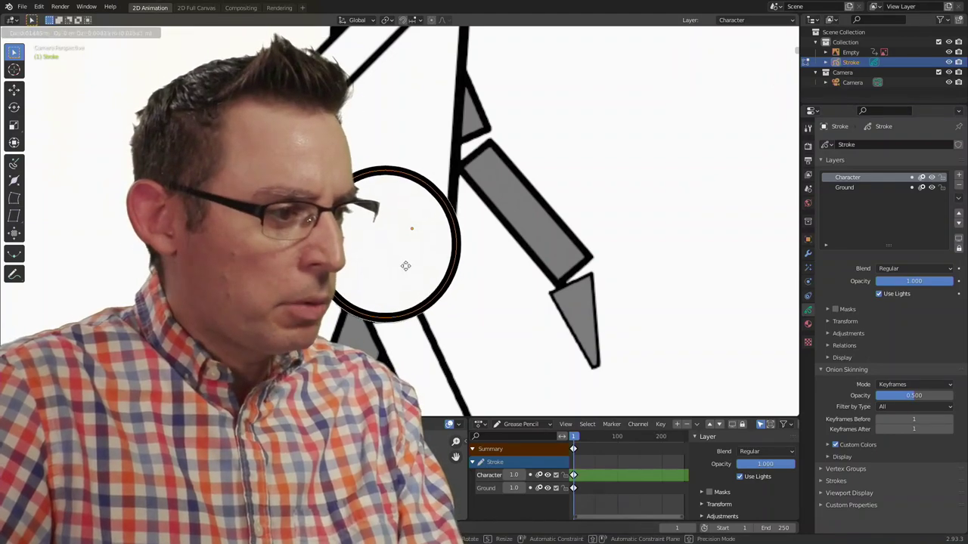
left_click(406, 266)
scroll(455, 250, "down", 1)
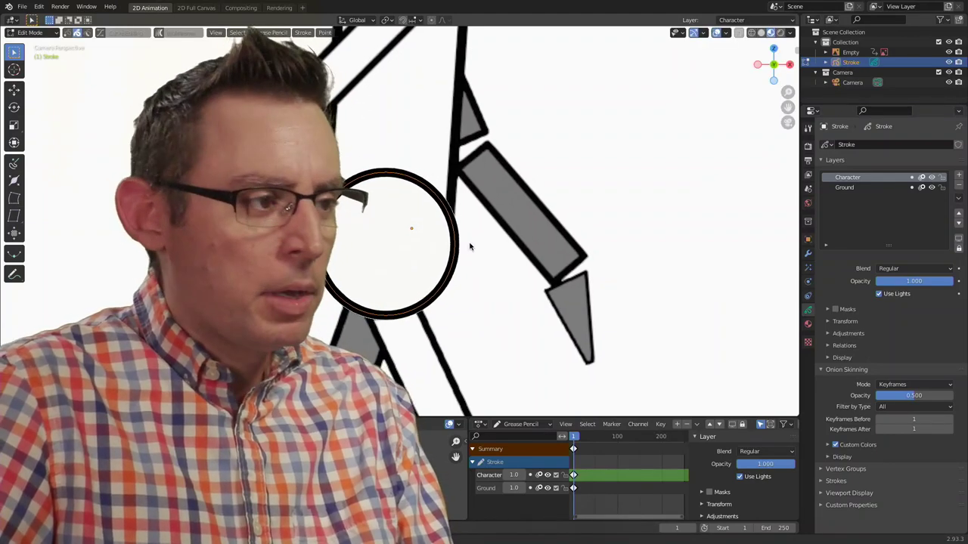
scroll(469, 245, "up", 3, "shift")
scroll(492, 204, "up", 2)
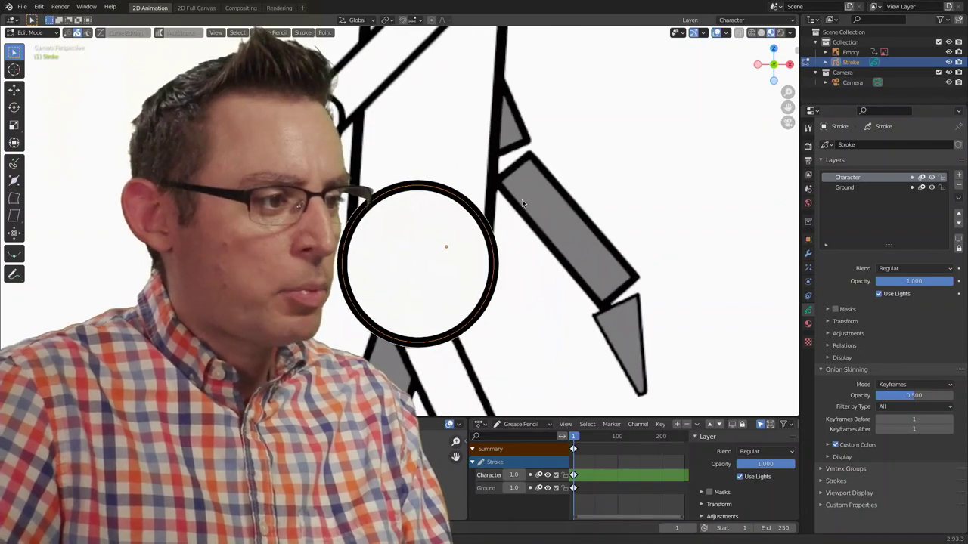
scroll(521, 201, "up", 1)
scroll(499, 227, "down", 2)
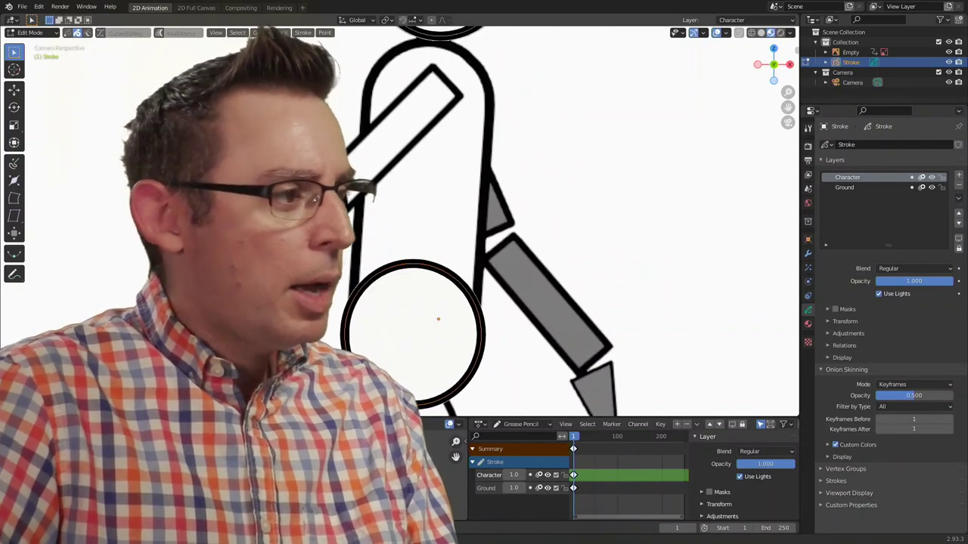
middle_click_drag(110, 81, 265, 75, "shift")
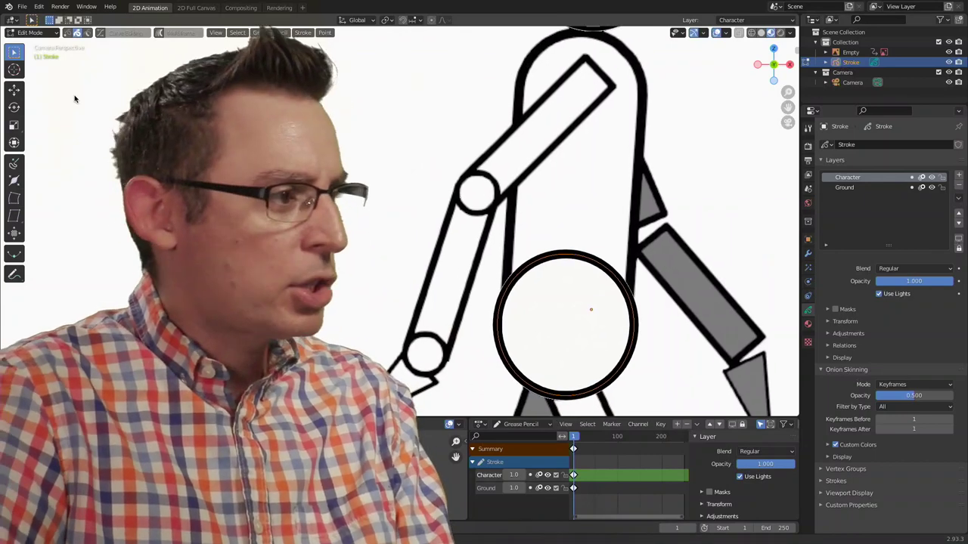
left_click_drag(75, 124, 71, 81)
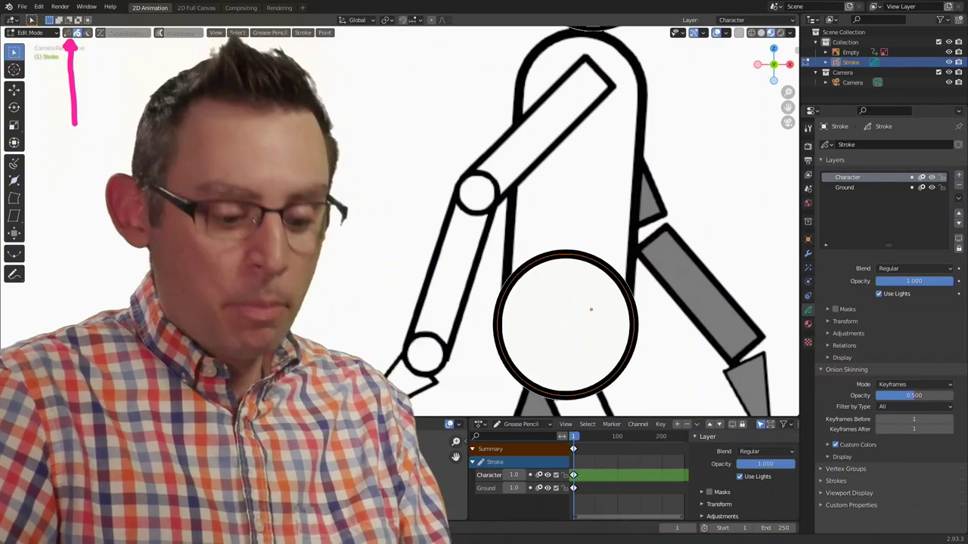
Box-select the hip circle's upper points and drag them up into a tall torso pill
key("ctrl+z")
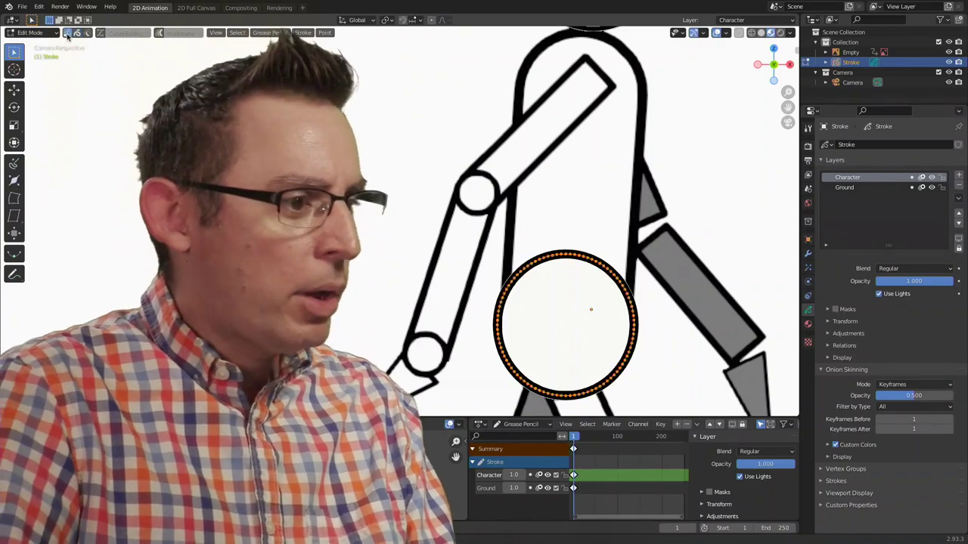
scroll(496, 283, "up", 2)
middle_click_drag(492, 227, 472, 154, "shift")
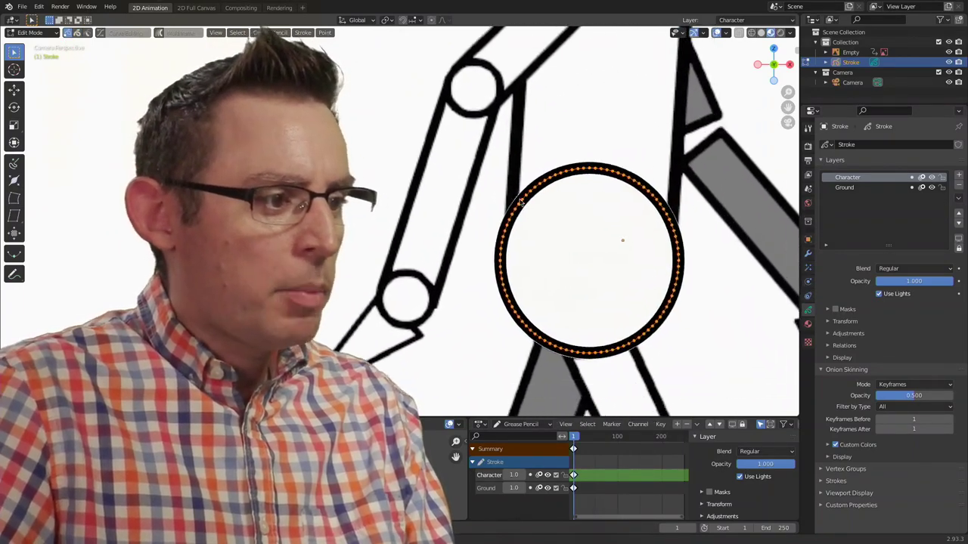
left_click_drag(622, 166, 685, 235)
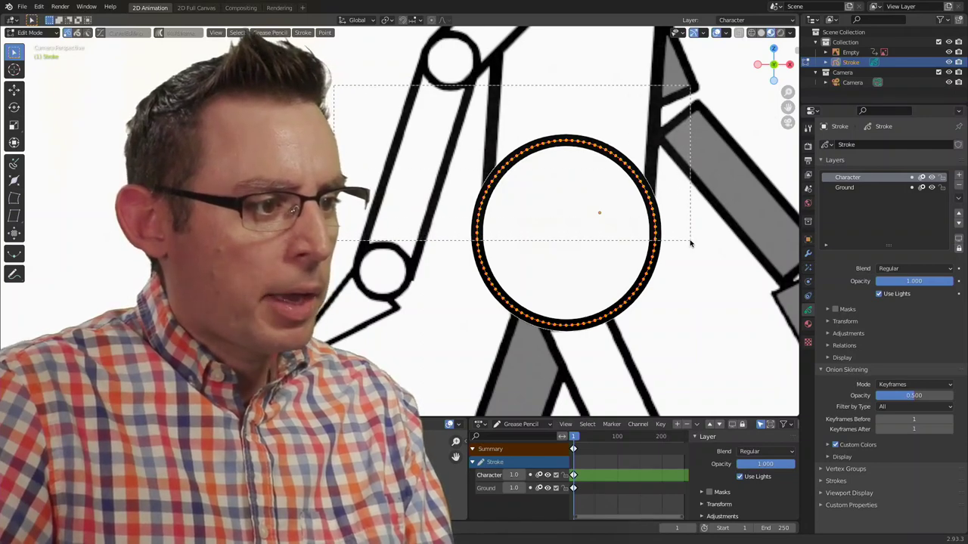
left_click_drag(690, 242, 690, 243)
scroll(688, 265, "down", 6)
scroll(620, 270, "down", 2)
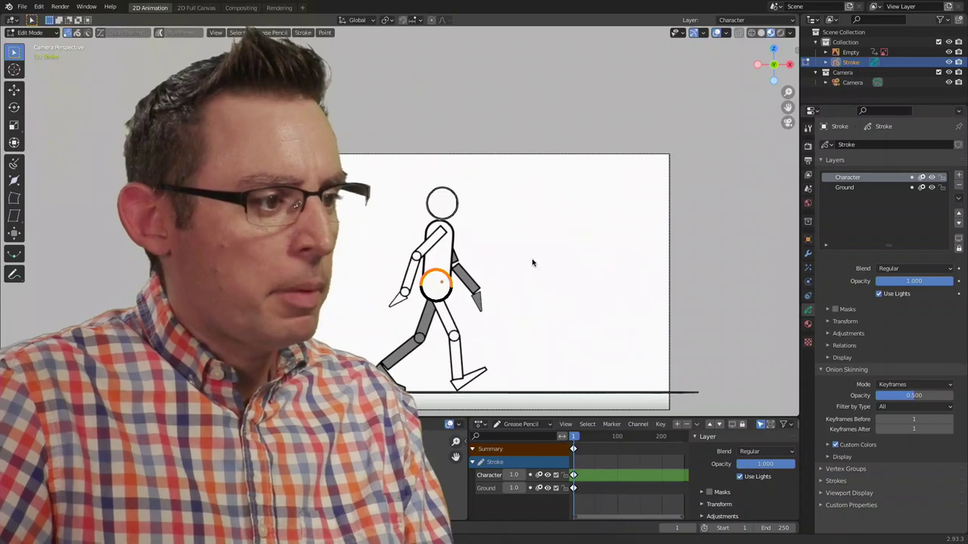
scroll(609, 281, "up", 4)
scroll(609, 281, "up", 2)
scroll(656, 278, "up", 2)
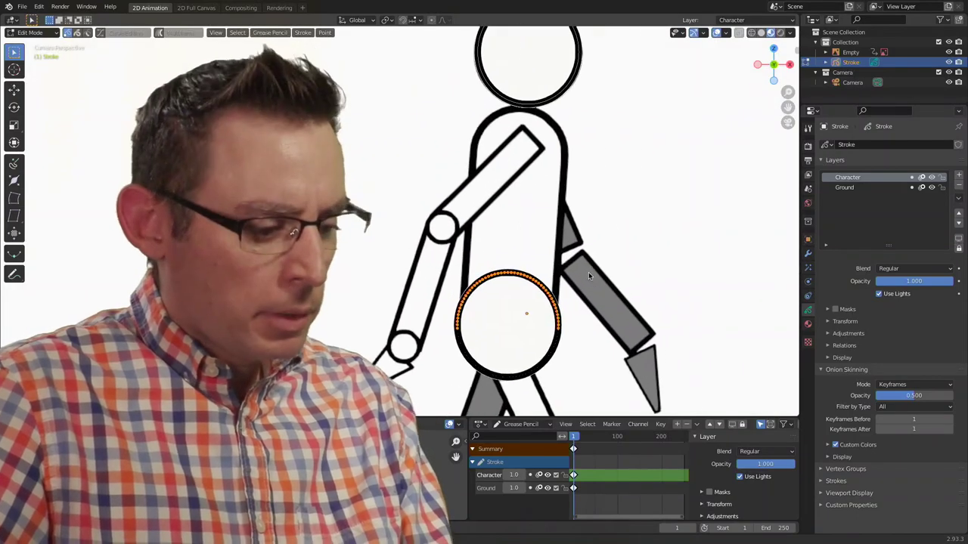
key("g")
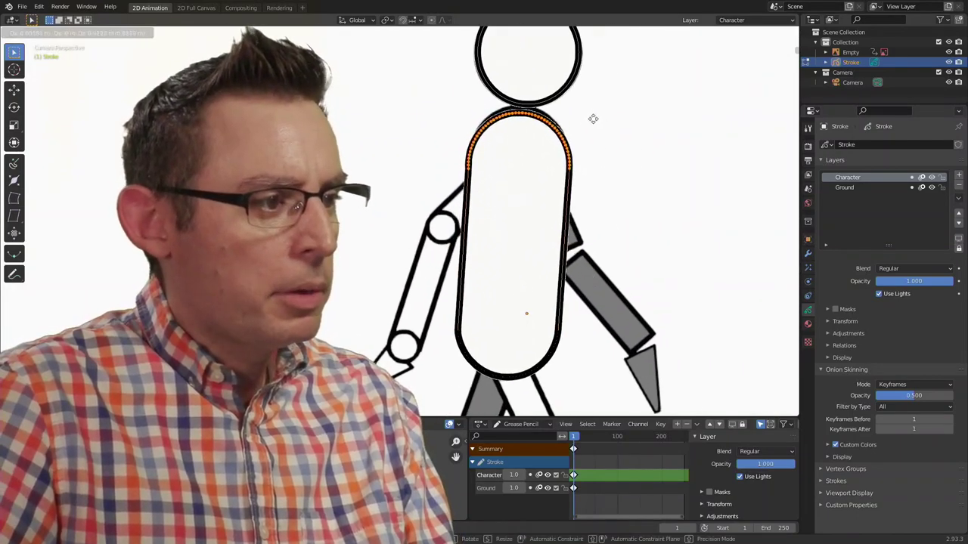
left_click(593, 118)
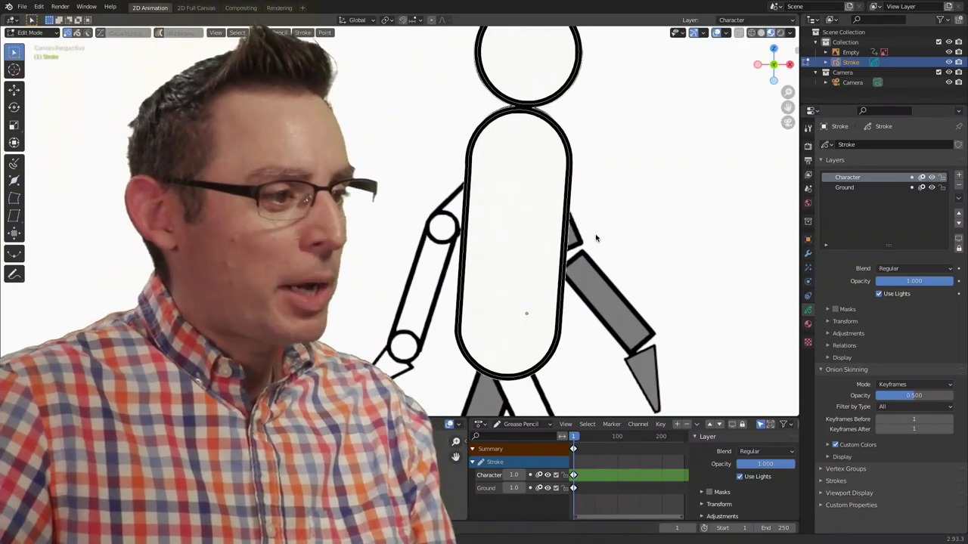
mouse_move(596, 238)
middle_mouse_down("shift")
mouse_move(526, 202)
mouse_move(565, 244)
mouse_move(512, 220)
middle_mouse_up("shift")
Draw a rectangle with the Box tool across the front knee in Draw mode
scroll(564, 244, "up", 2)
scroll(564, 244, "up", 2)
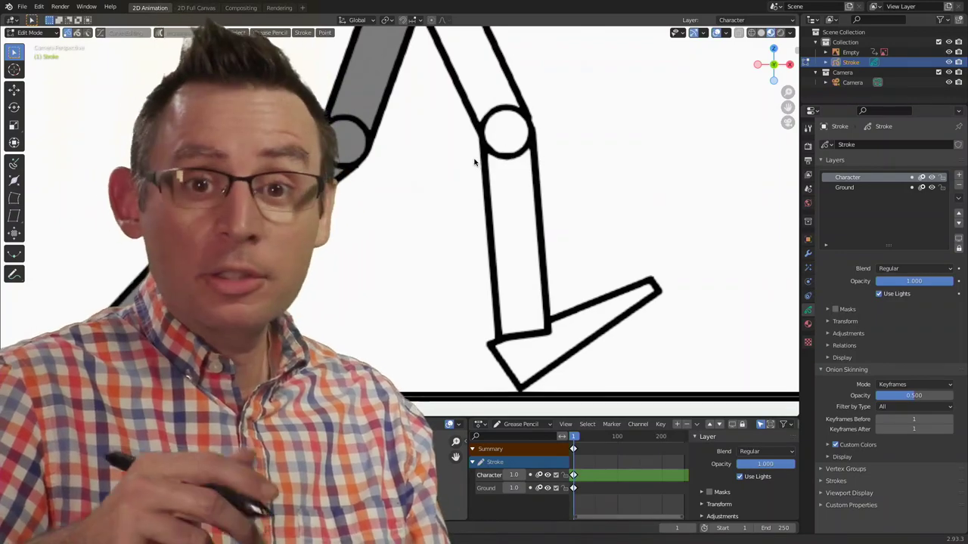
left_click(38, 39)
left_click(30, 75)
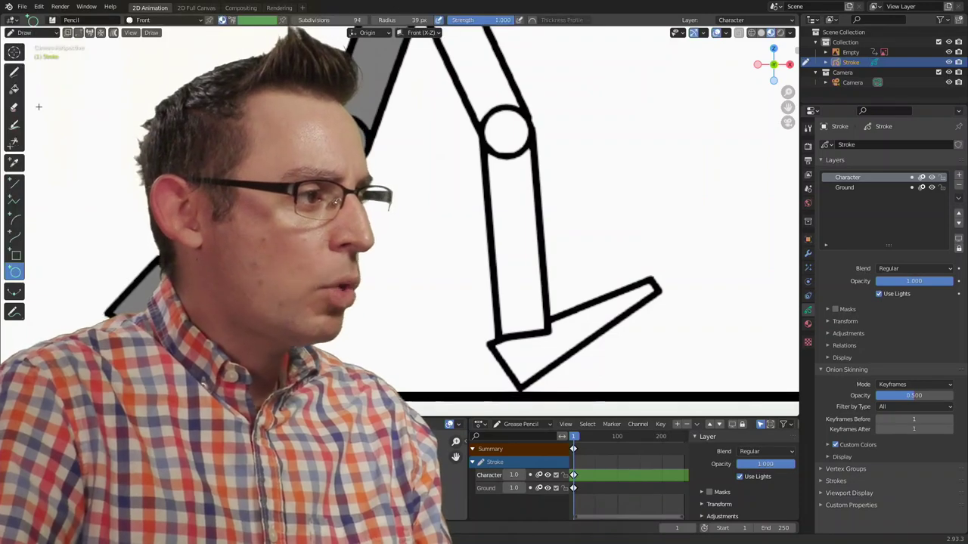
left_click(16, 255)
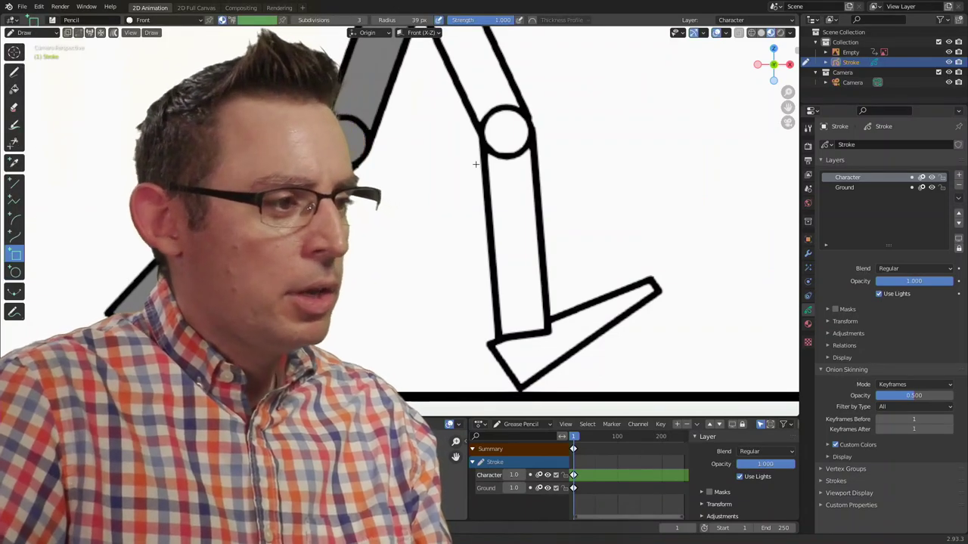
left_click_drag(473, 139, 717, 272)
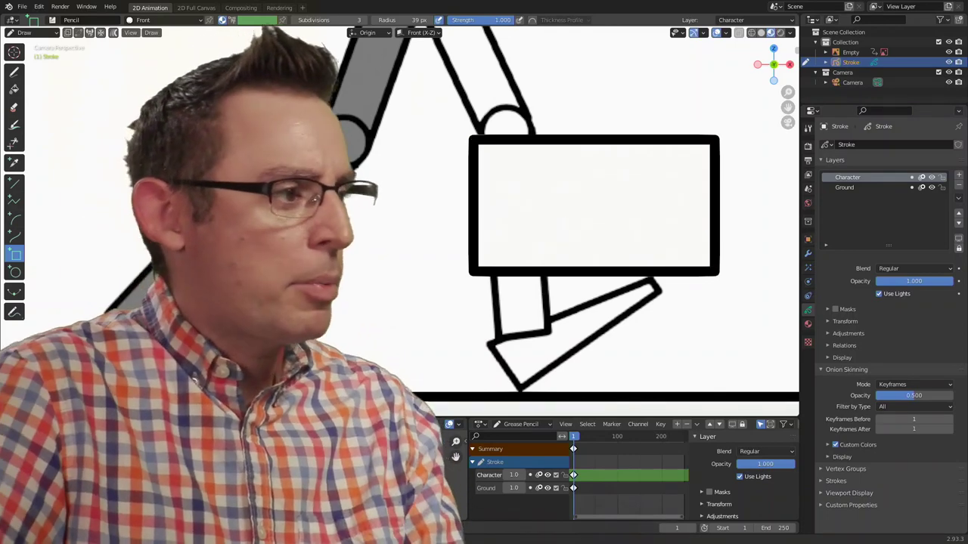
left_click(30, 32)
Select the rectangle's in-between edge points and dissolve them
left_click(34, 47)
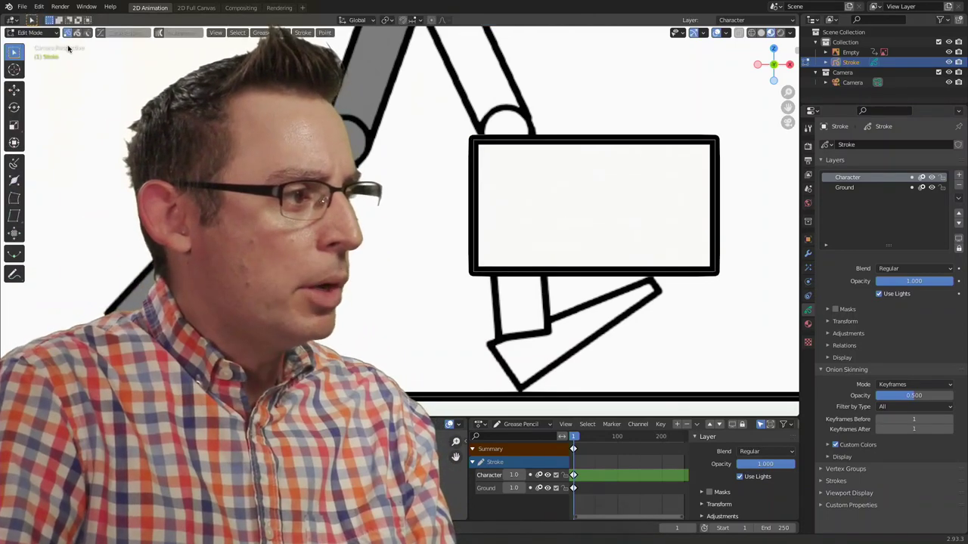
left_click_drag(428, 119, 514, 318)
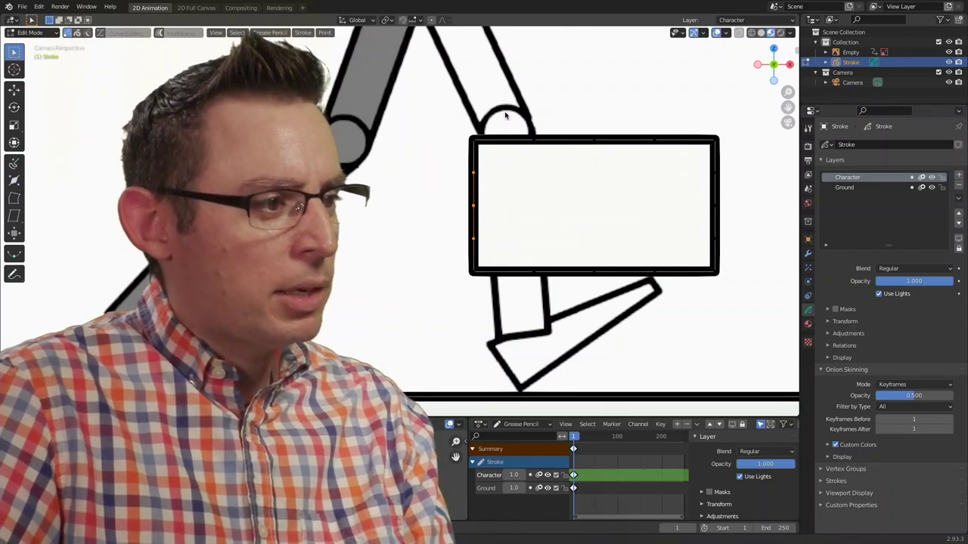
left_click_drag(505, 115, 726, 331)
middle_click_drag(545, 182, 419, 112, "shift")
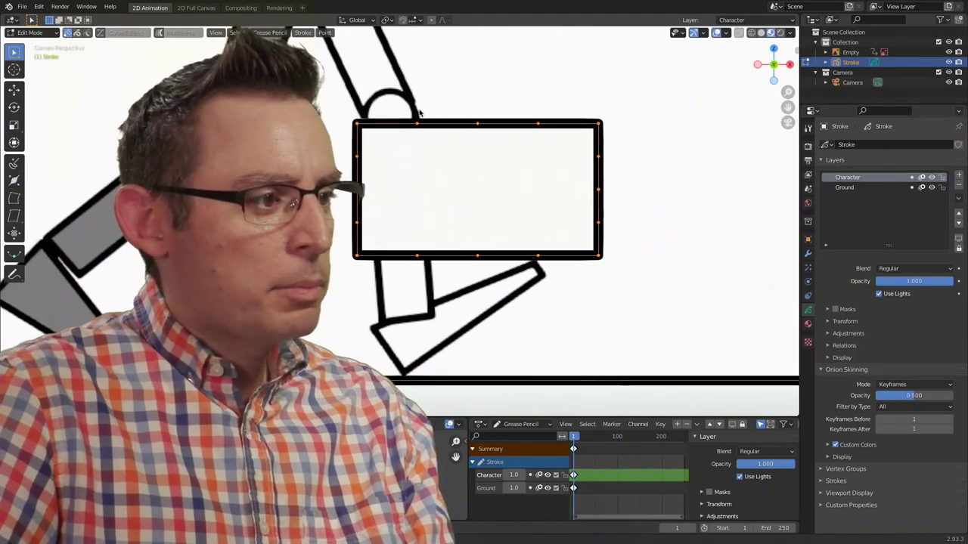
left_click_drag(412, 238, 565, 305)
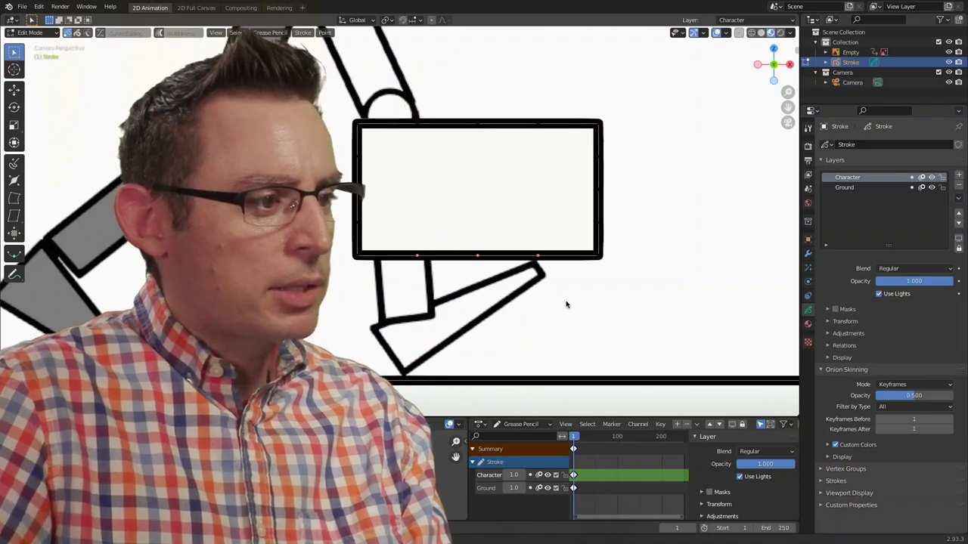
left_click_drag(337, 142, 400, 241)
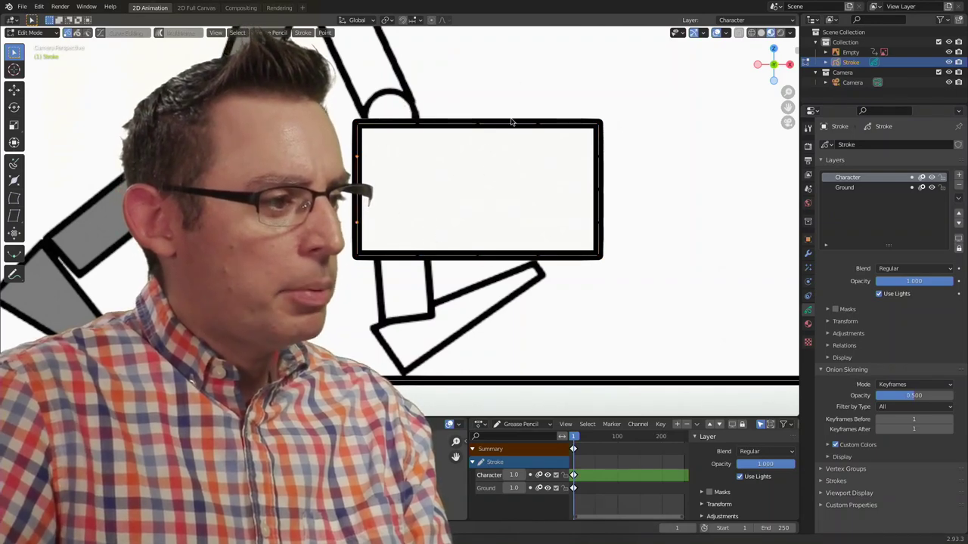
middle_click_drag(415, 177, 415, 225, "shift")
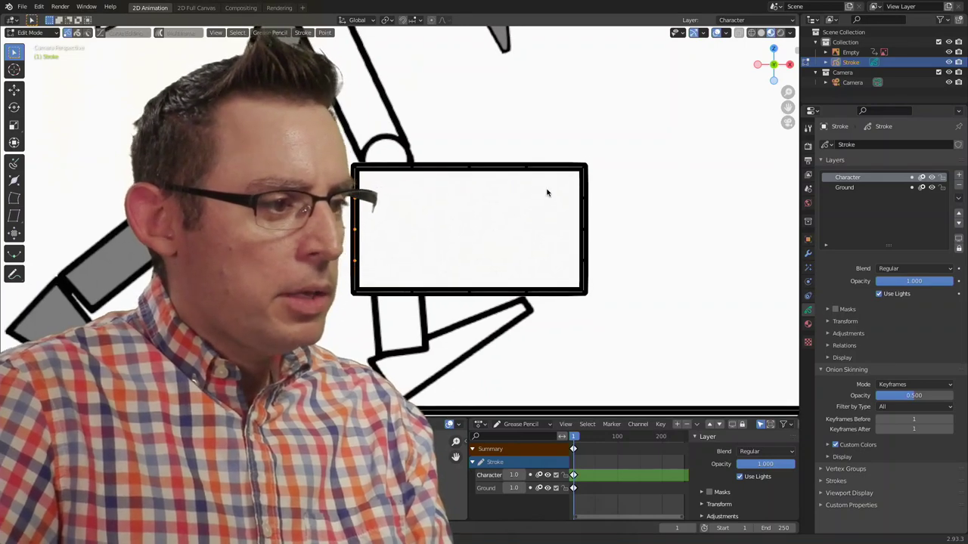
left_click_drag(640, 281, 648, 281)
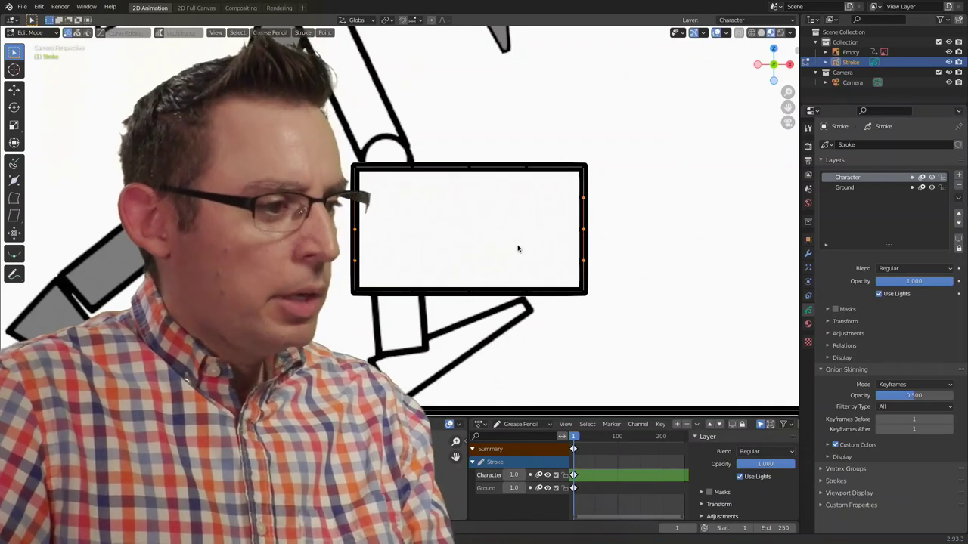
key("x")
left_click(489, 293)
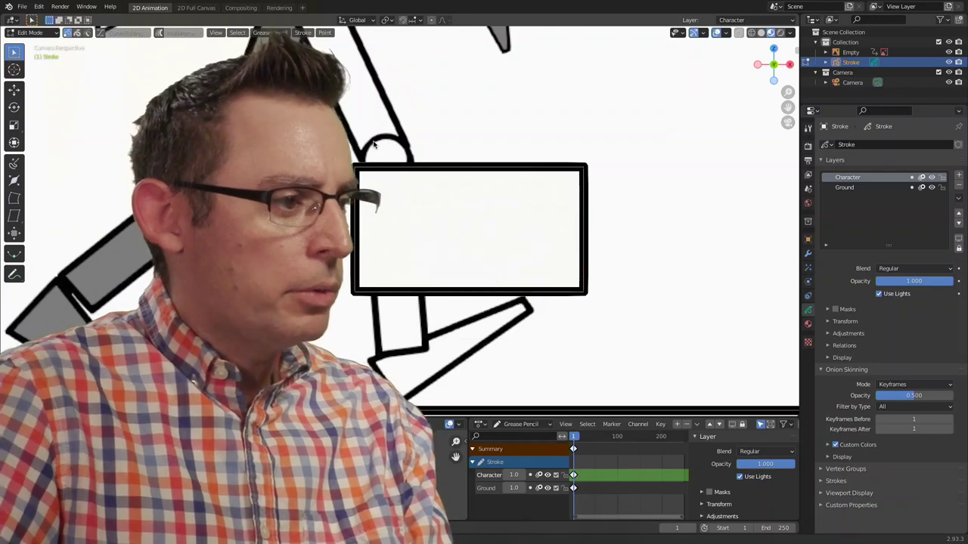
Dissolve the remaining intermediate points and select the top edge with both top corners
left_click_drag(466, 250, 590, 364)
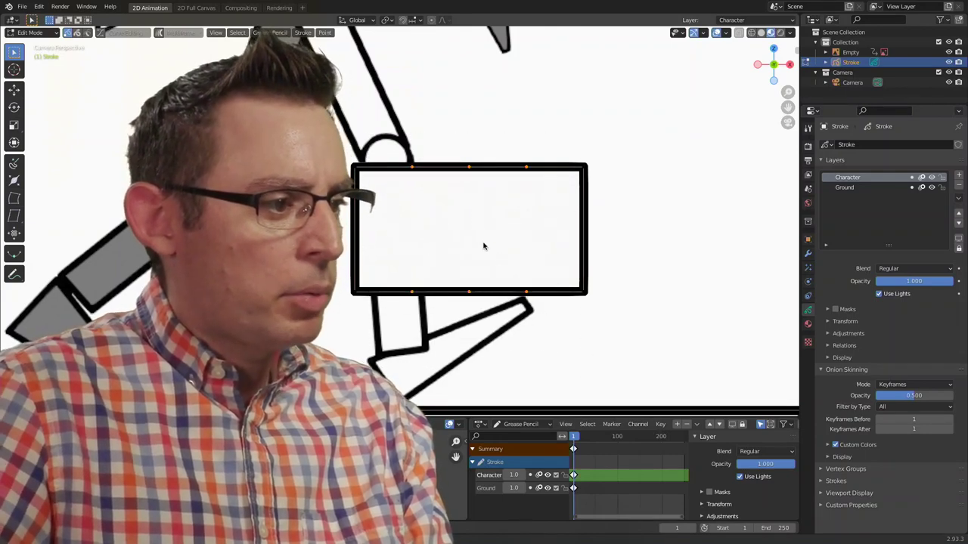
key("x")
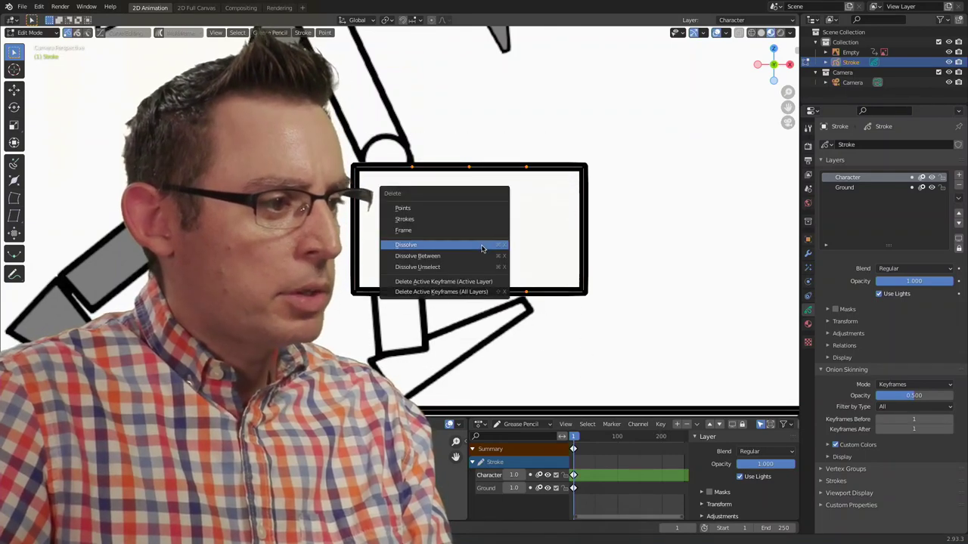
left_click(482, 245)
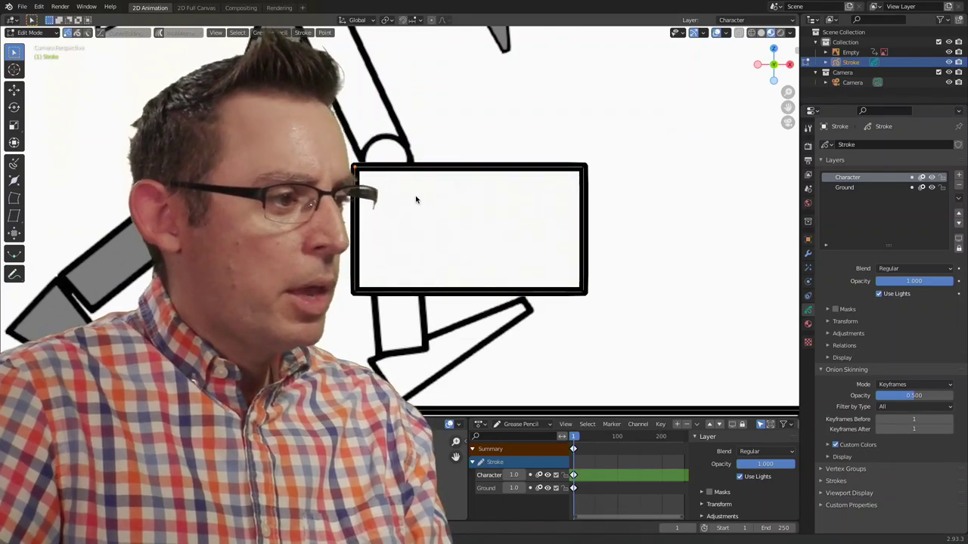
left_click_drag(557, 255, 617, 325)
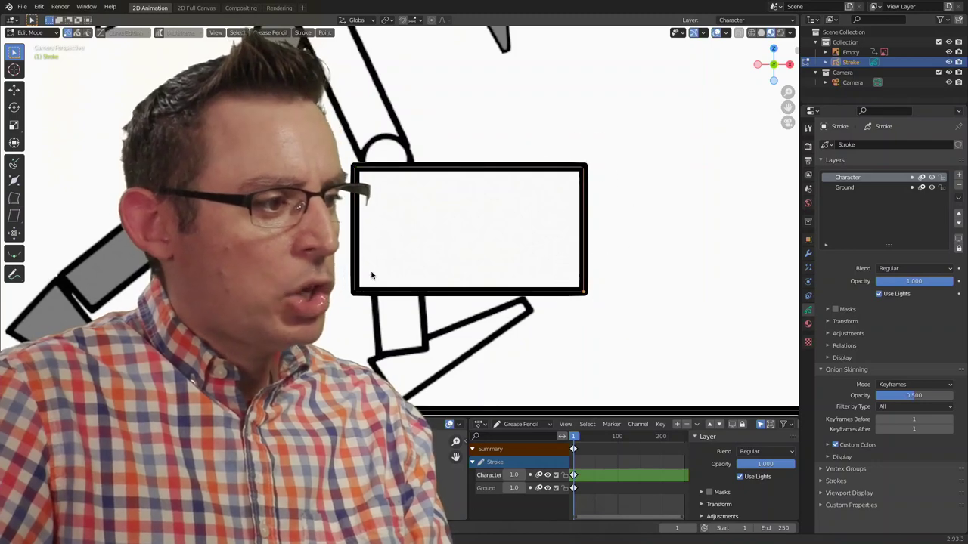
left_click_drag(421, 330, 410, 320)
left_click_drag(348, 140, 409, 190)
left_click_drag(538, 142, 567, 165)
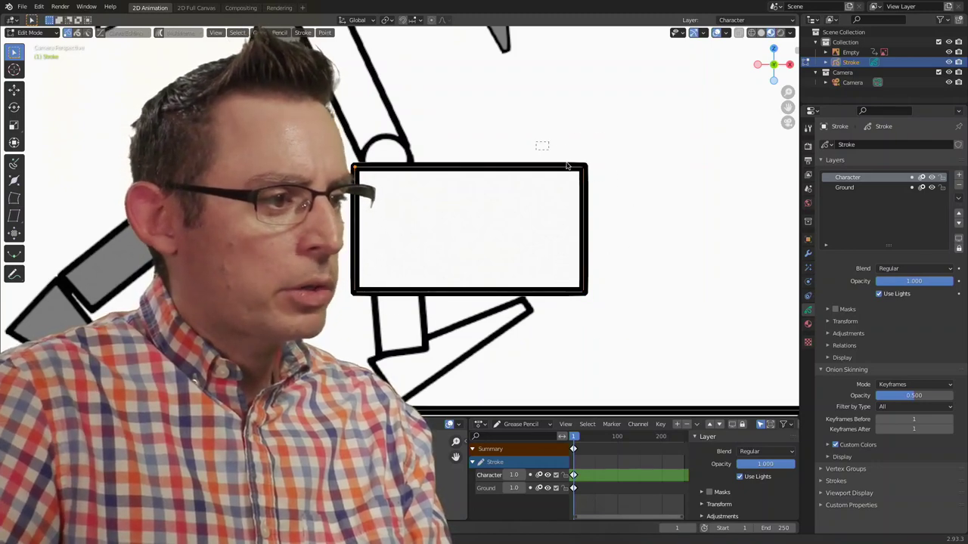
middle_click_drag(527, 272, 554, 280, "shift")
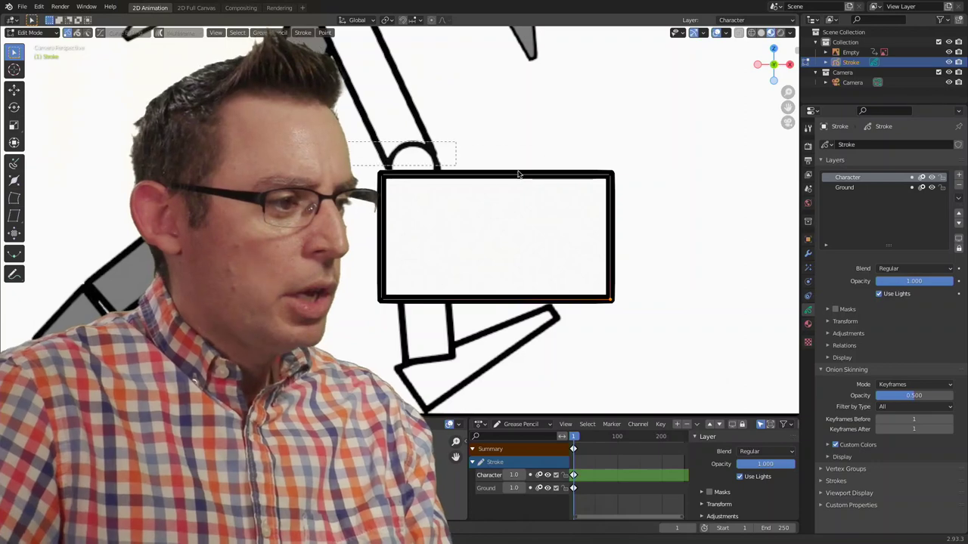
left_click(519, 174)
Lower the top edge vertically to flatten the rectangle into a thin bar
key("g")
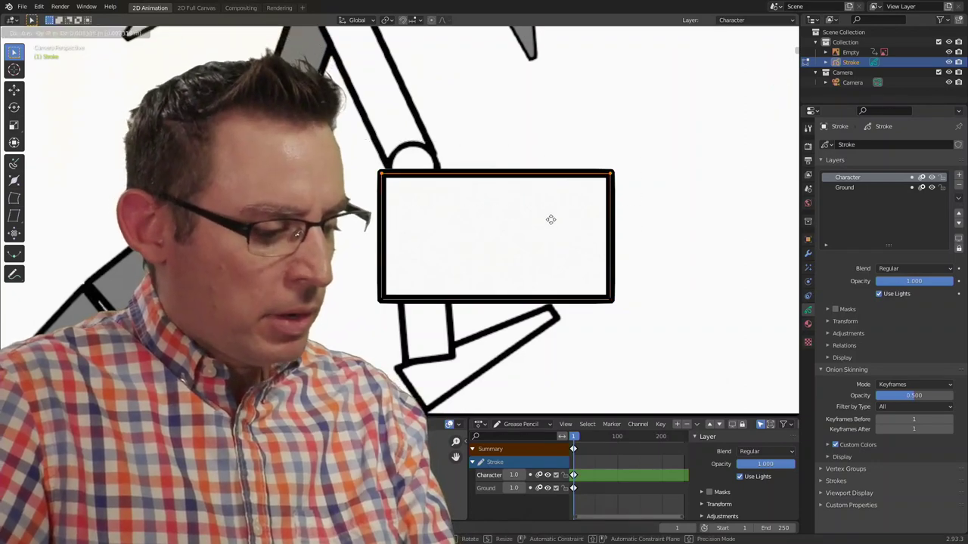
key("z")
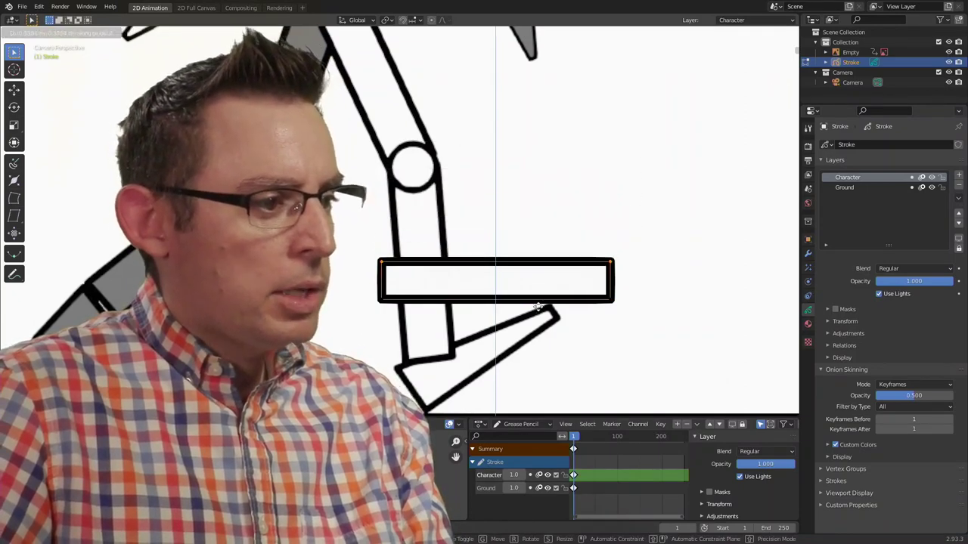
left_click(535, 309)
scroll(547, 212, "down", 2)
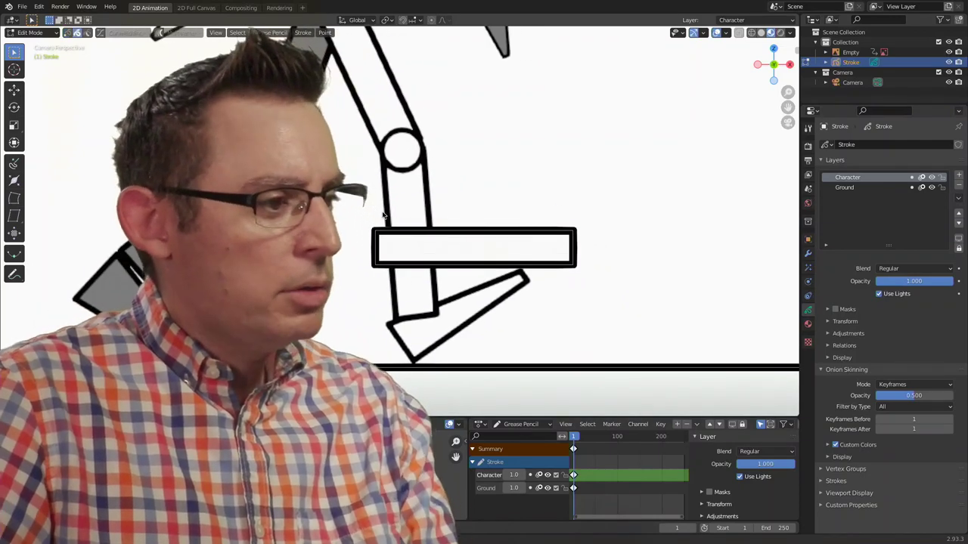
Rotate the bar upright and move it over the figure's upper-right leg
key("r")
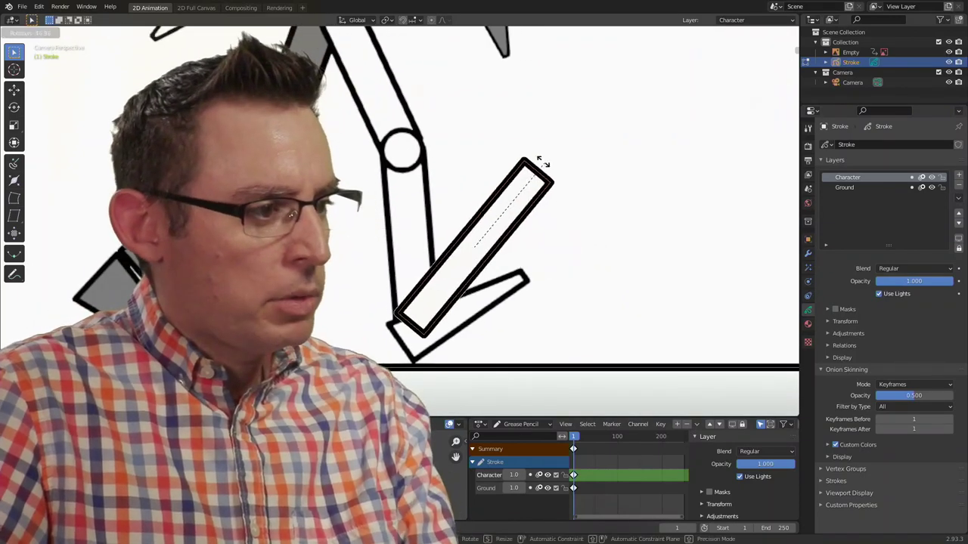
left_click(501, 241)
key("g")
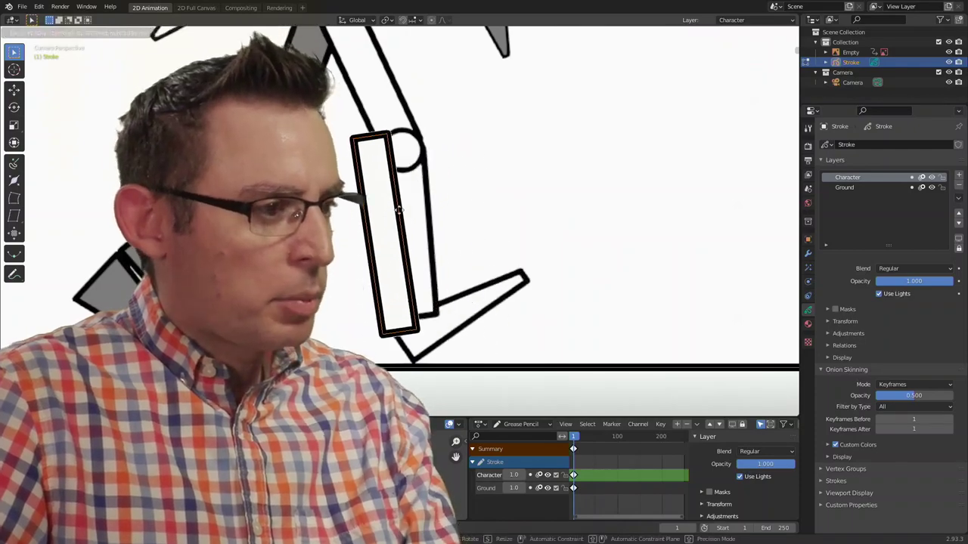
left_click(484, 198)
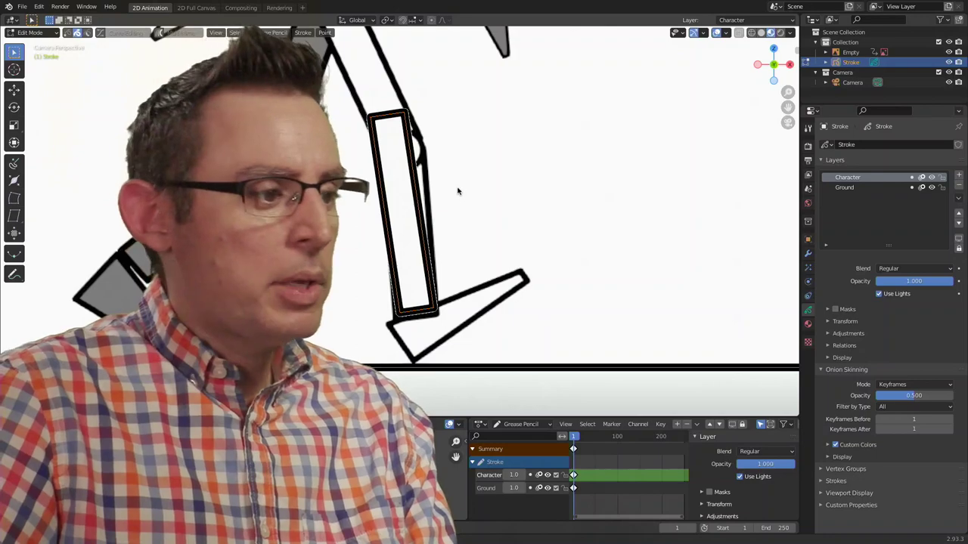
mouse_move(456, 189)
middle_mouse_down("shift")
mouse_move(512, 219)
mouse_move(490, 223)
middle_mouse_up("shift")
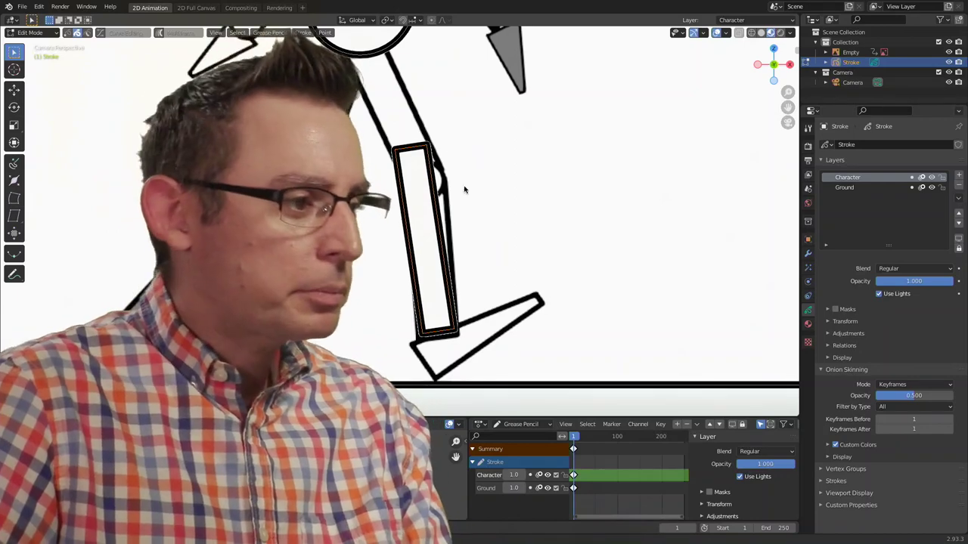
key("g")
left_click(605, 173)
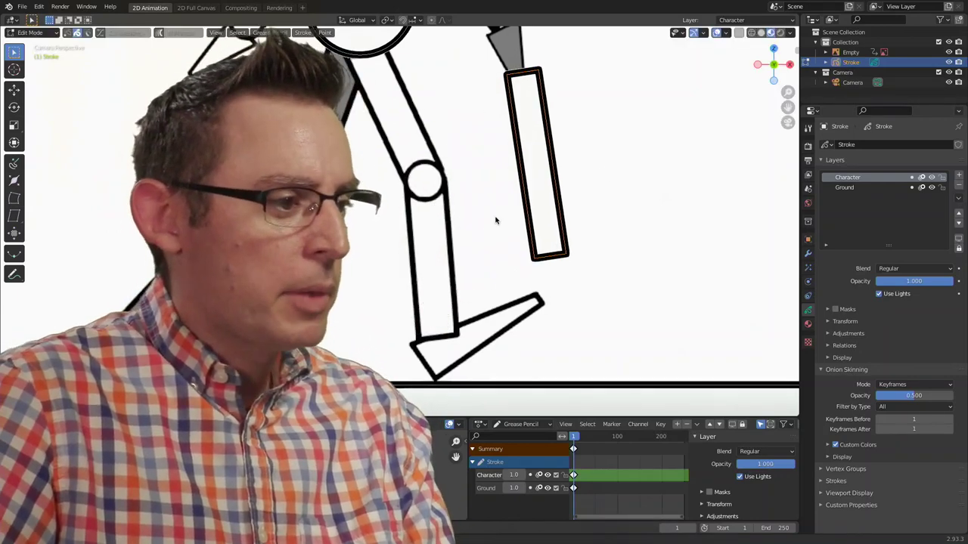
scroll(496, 220, "up", 3)
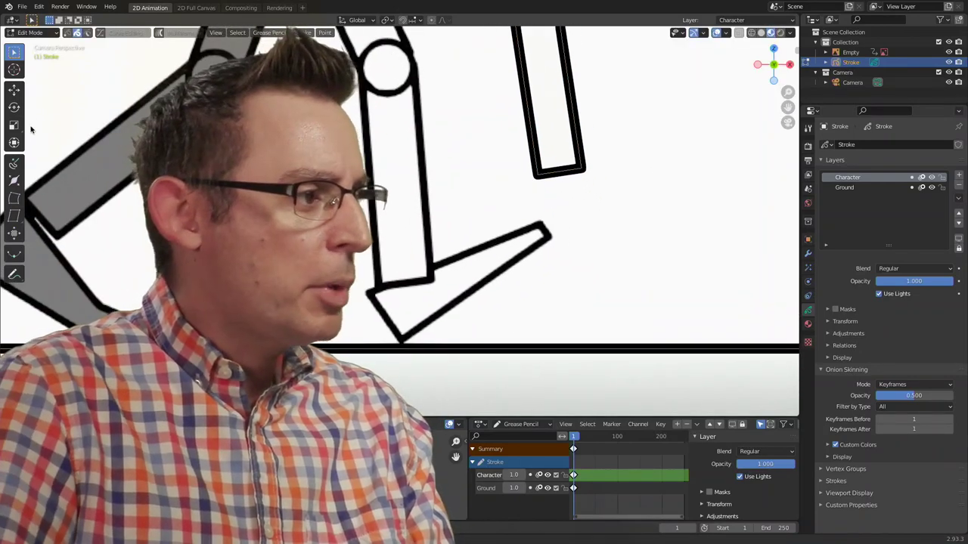
left_click(29, 32)
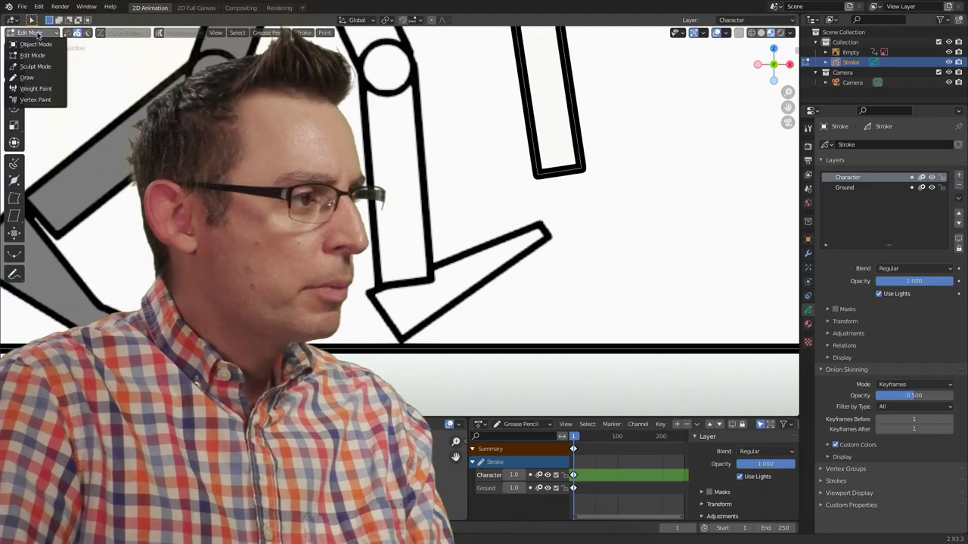
Draw a second rectangle over the lower leg and foot, then enter Edit Mode
left_click(28, 77)
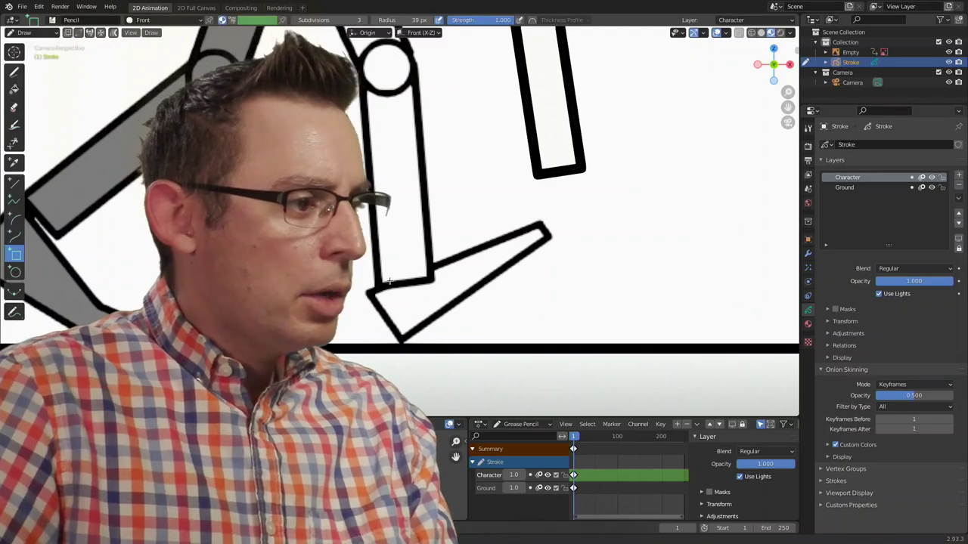
mouse_move(153, 308)
middle_mouse_down("shift")
mouse_move(391, 274)
mouse_move(604, 287)
middle_mouse_up("shift")
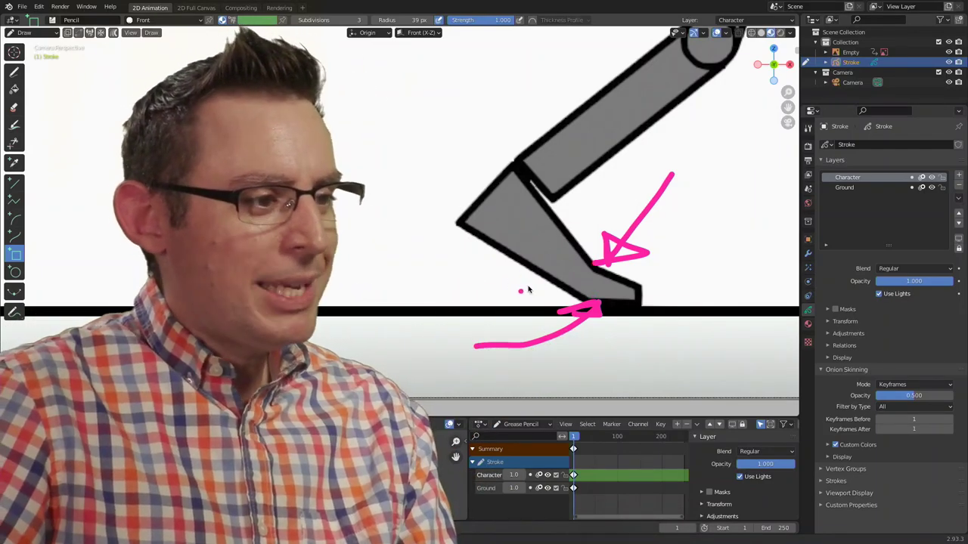
key("Escape")
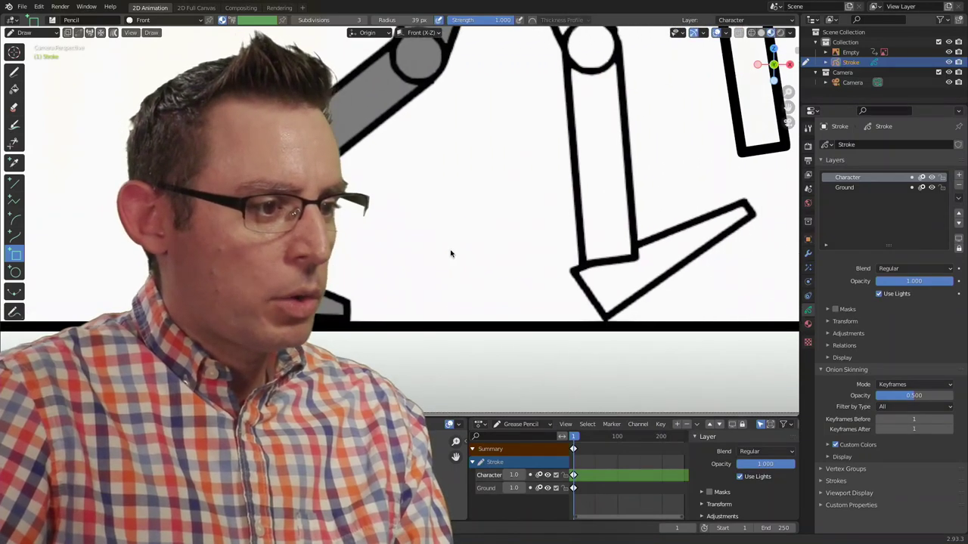
scroll(594, 260, "up", 2)
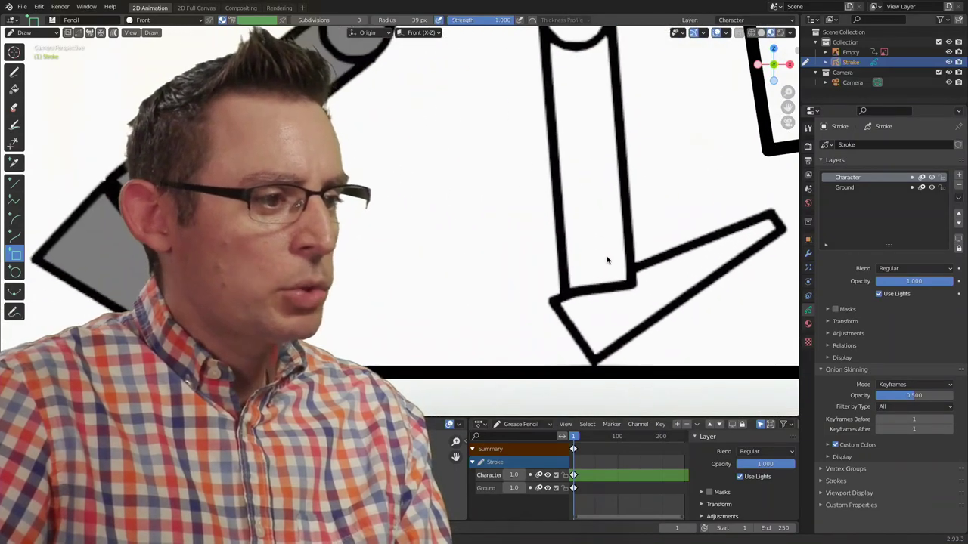
middle_click_drag(607, 260, 600, 225, "shift")
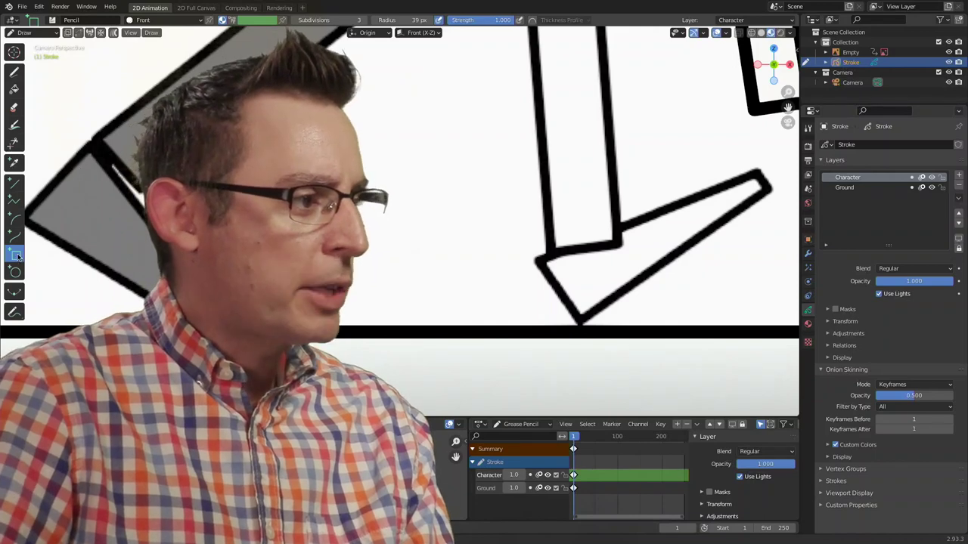
left_click(17, 257)
left_click_drag(434, 164, 719, 286)
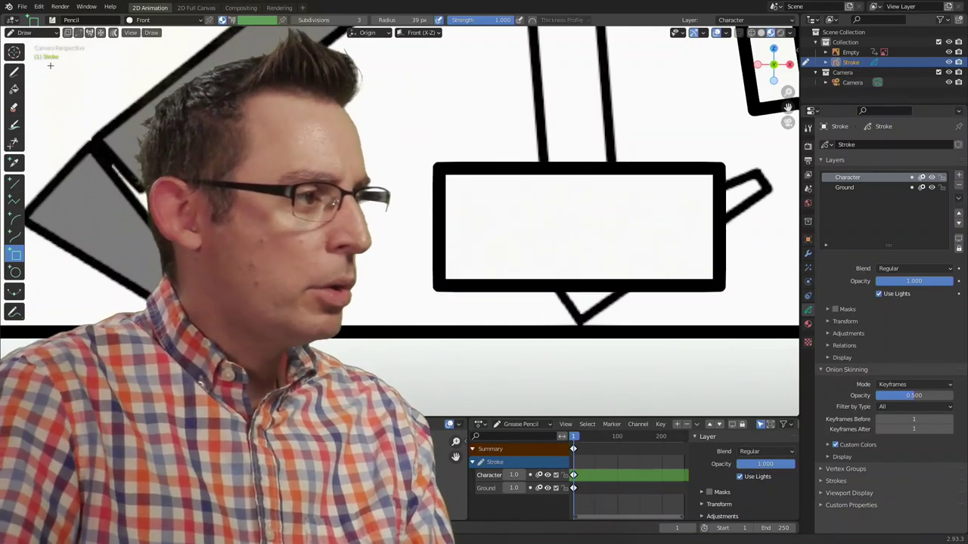
left_click(43, 34)
left_click(33, 55)
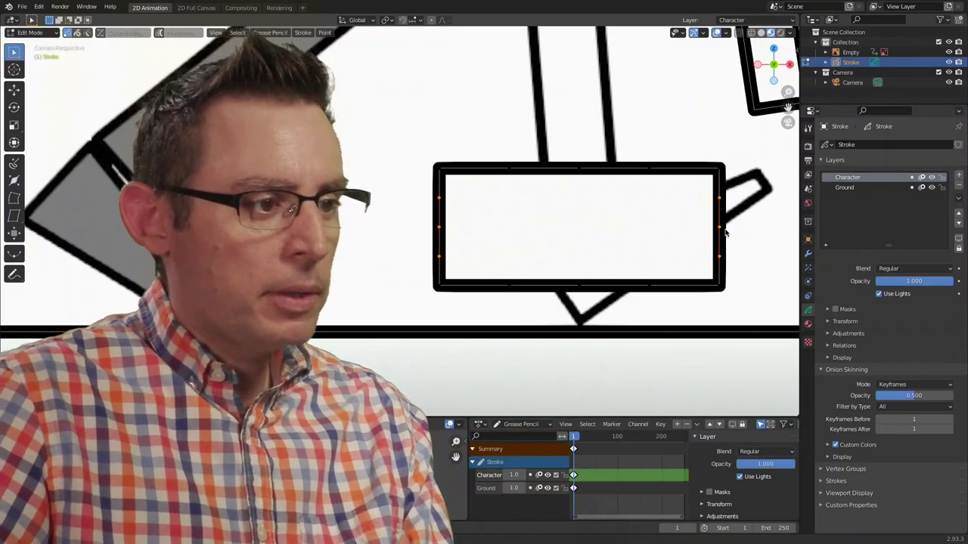
Dissolve the left-edge points and select extra points along the other edges
key("x")
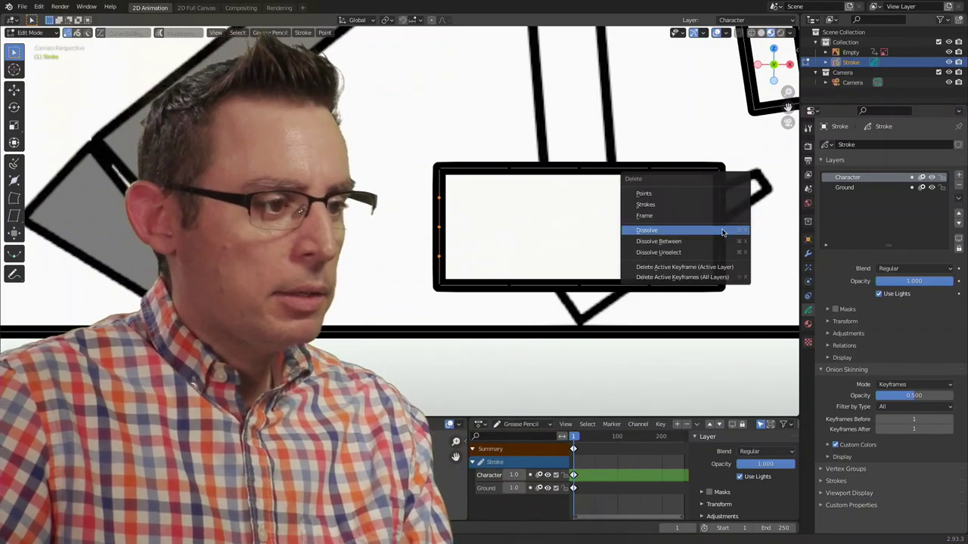
left_click(722, 232)
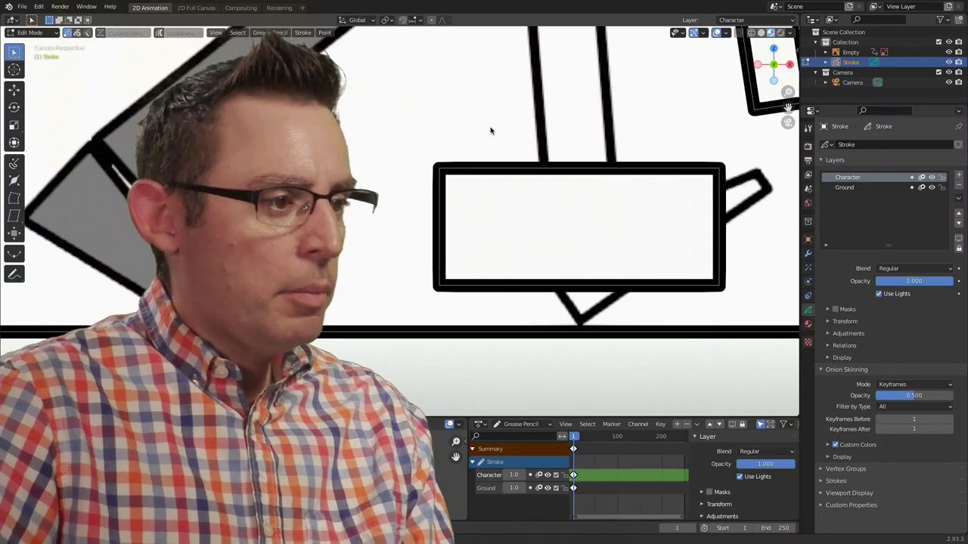
left_click_drag(481, 117, 625, 345)
left_click_drag(579, 117, 663, 311)
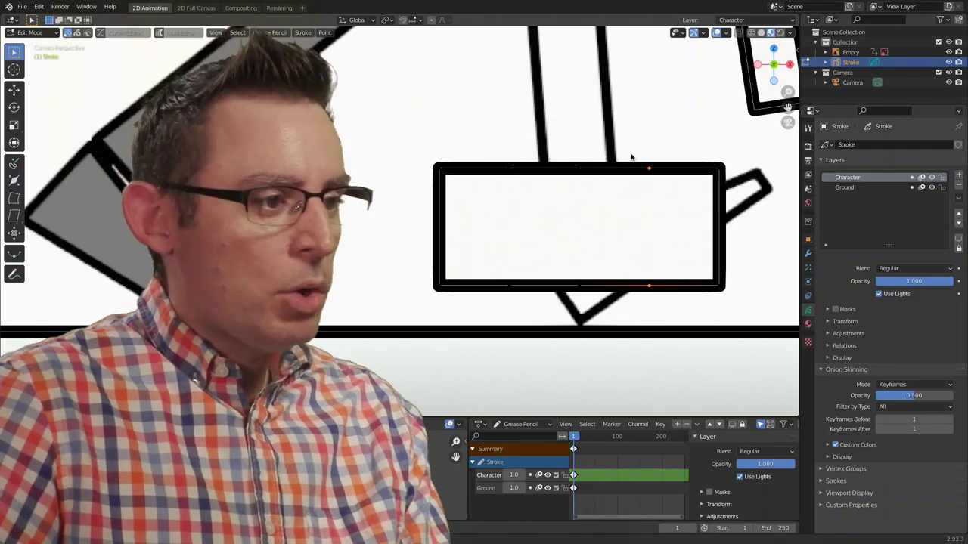
left_click_drag(627, 144, 745, 335)
middle_click_drag(724, 285, 630, 216, "shift")
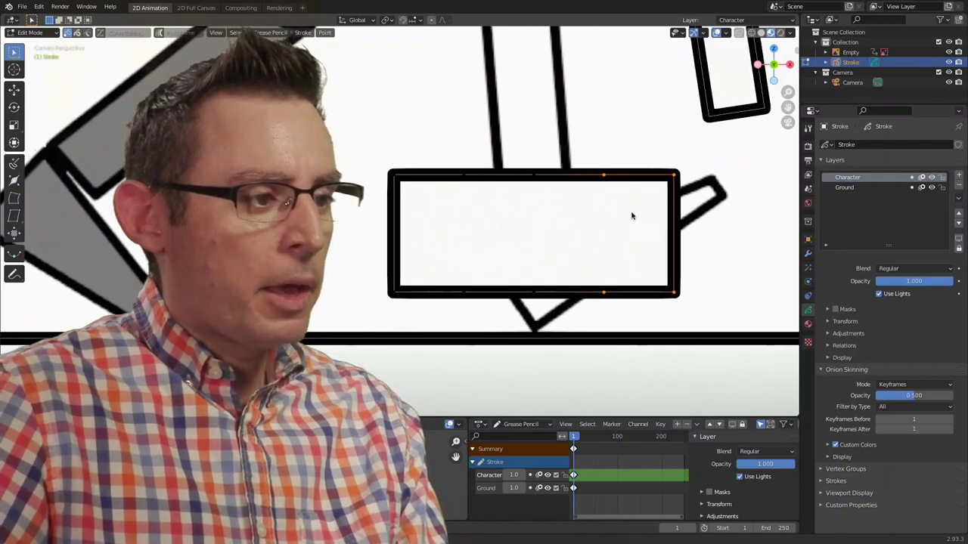
left_click_drag(582, 149, 695, 187)
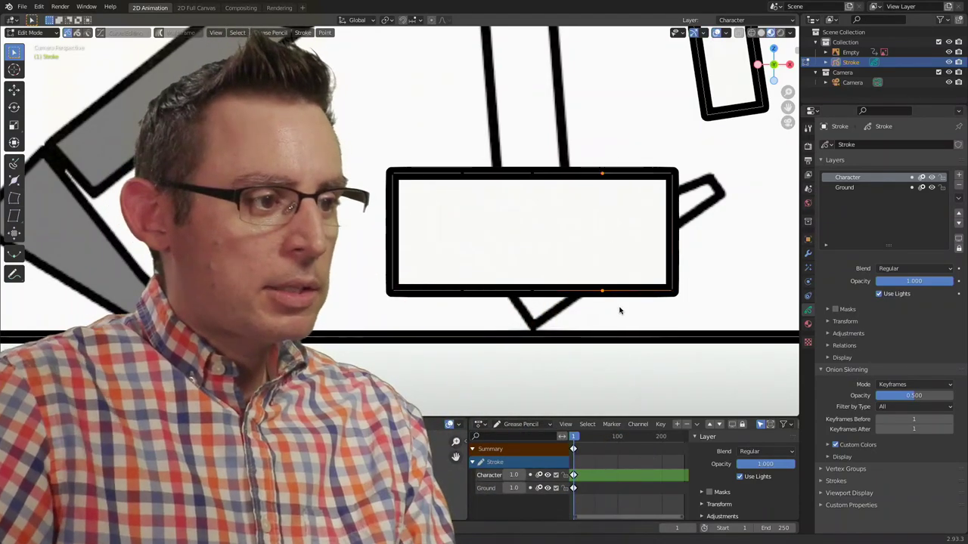
Dissolve the middle top-edge points and select the whole rectangle
scroll(628, 262, "up", 1, "shift")
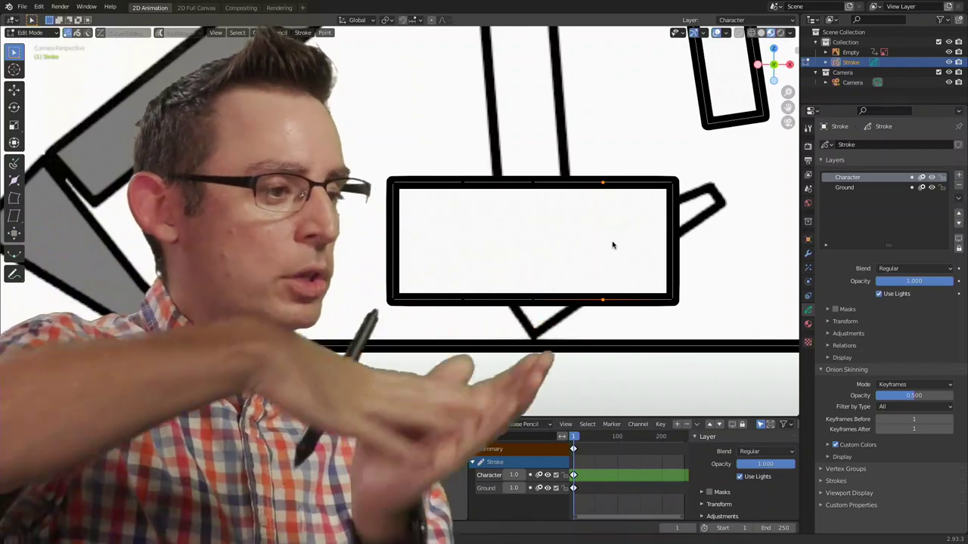
middle_click_drag(619, 234, 571, 177, "shift")
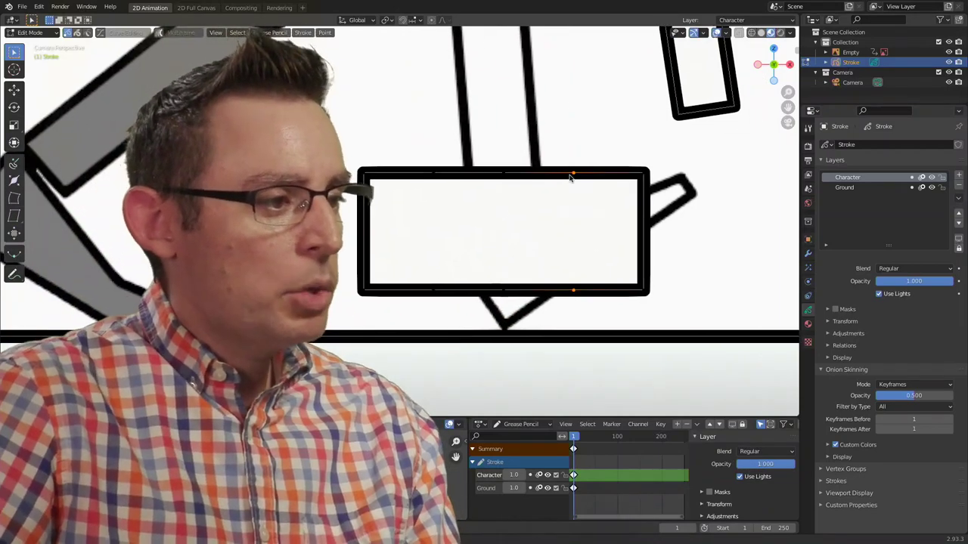
left_click_drag(428, 169, 535, 324)
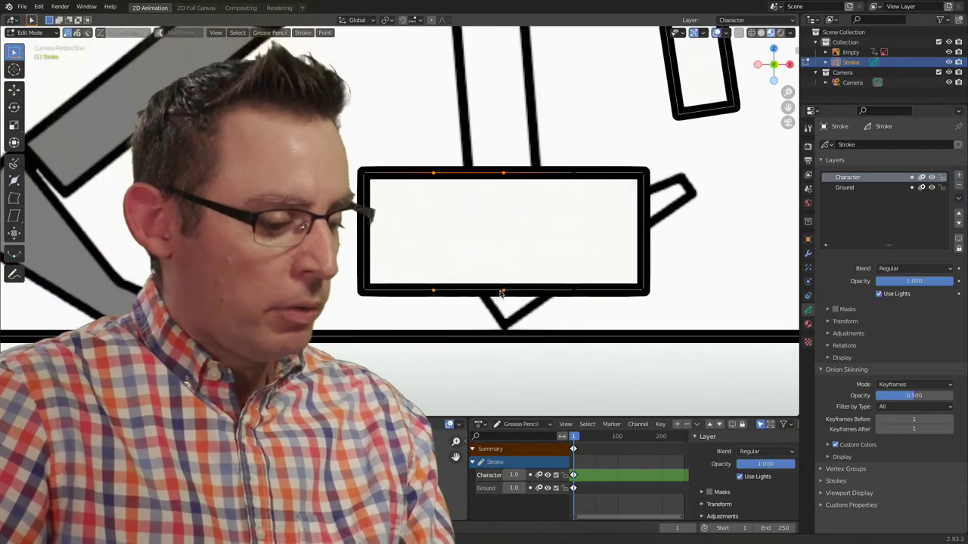
key("x")
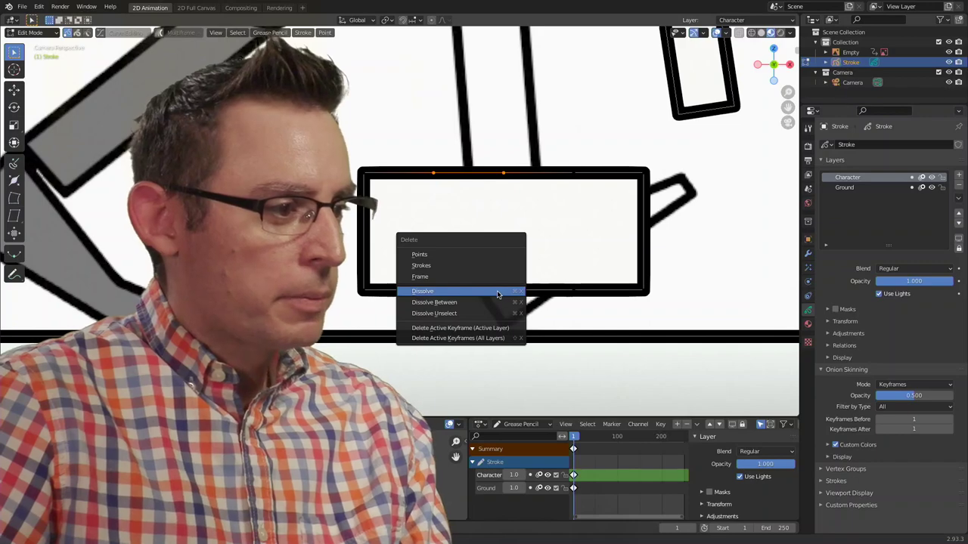
left_click(498, 292)
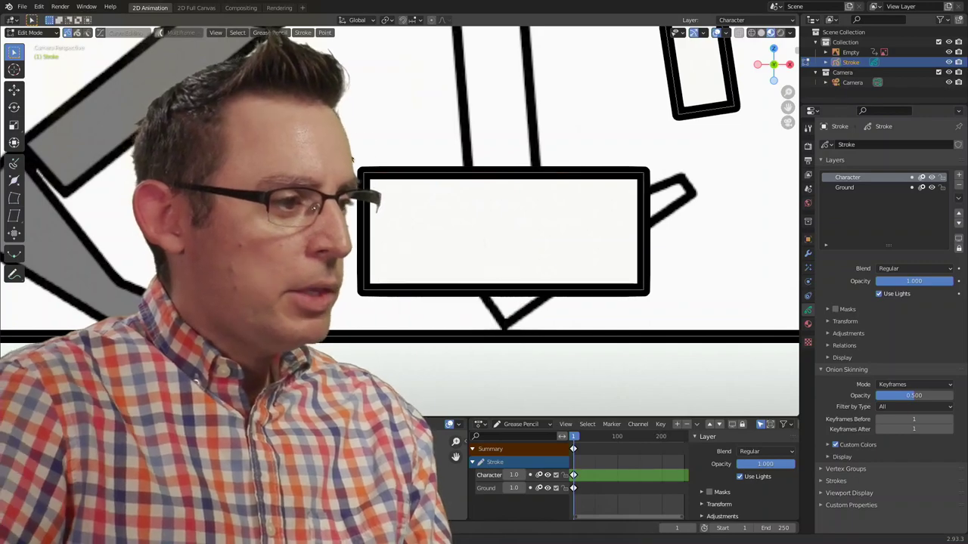
left_click_drag(351, 159, 656, 288)
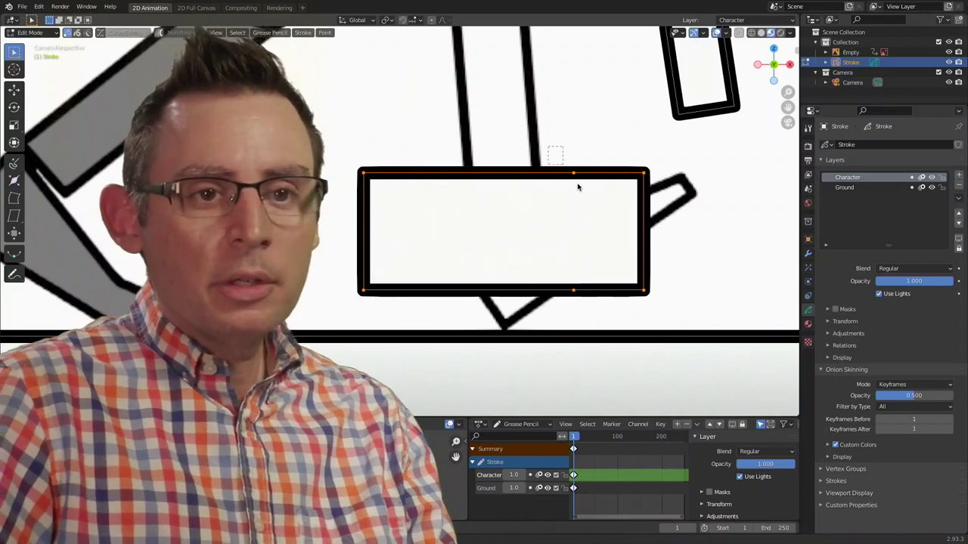
Lower the rectangle's top-edge points along Z into a thin bar, then reselect the rectangle stroke
left_click_drag(577, 187, 732, 376)
left_click_drag(467, 233, 598, 357)
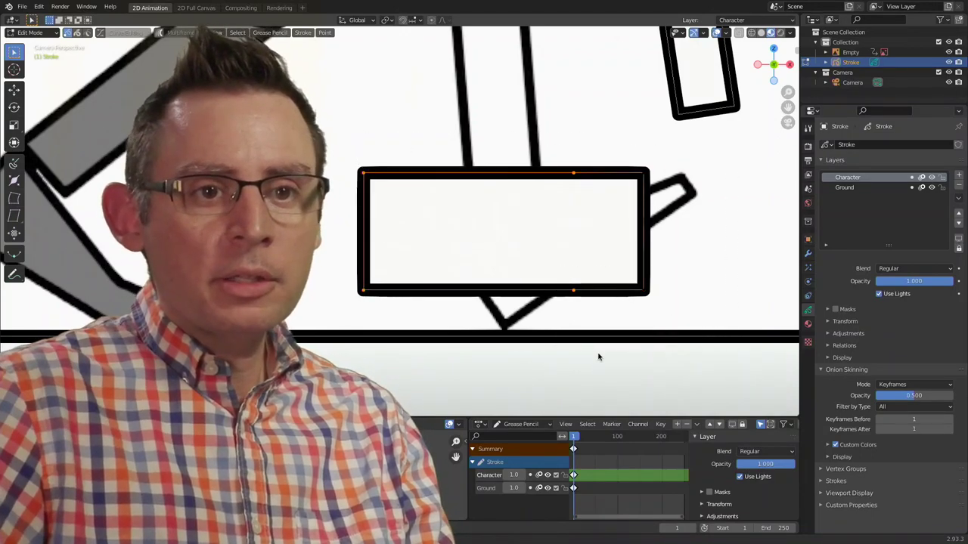
mouse_move(562, 334)
middle_mouse_down()
mouse_move(481, 253)
mouse_move(507, 256)
middle_mouse_up()
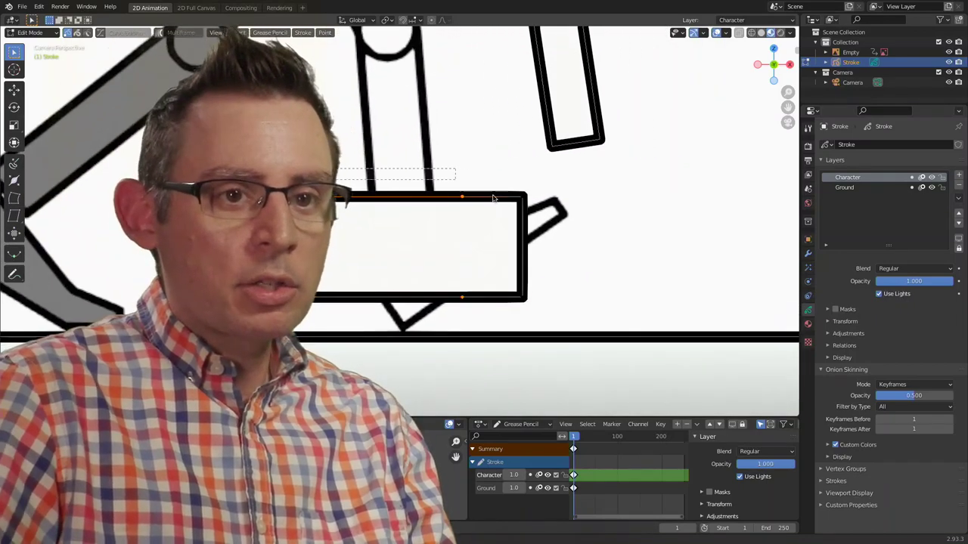
key("g")
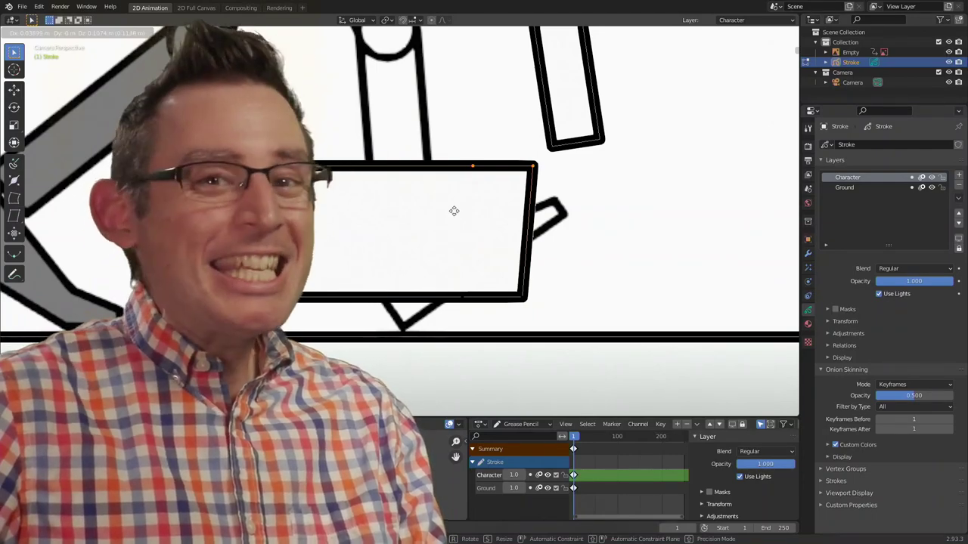
key("z")
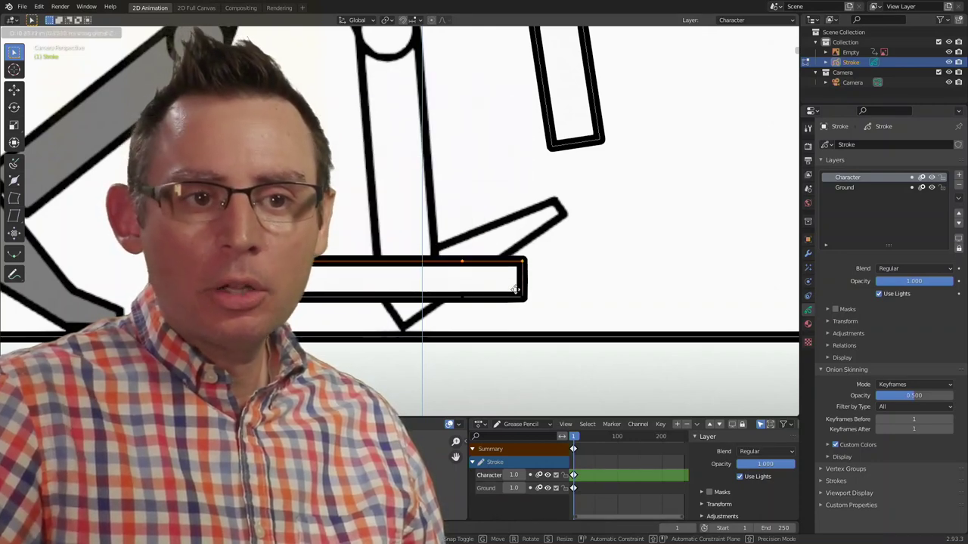
left_click(522, 318)
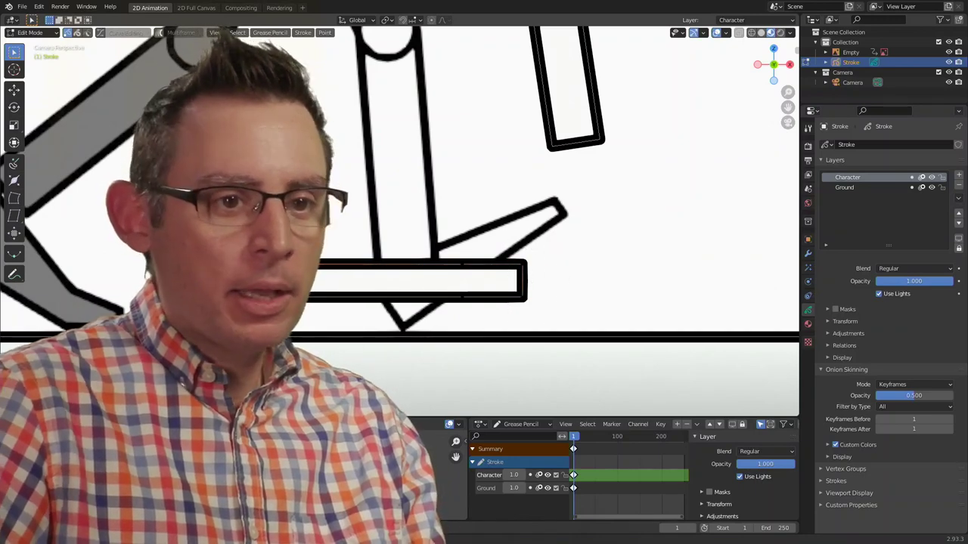
key("a")
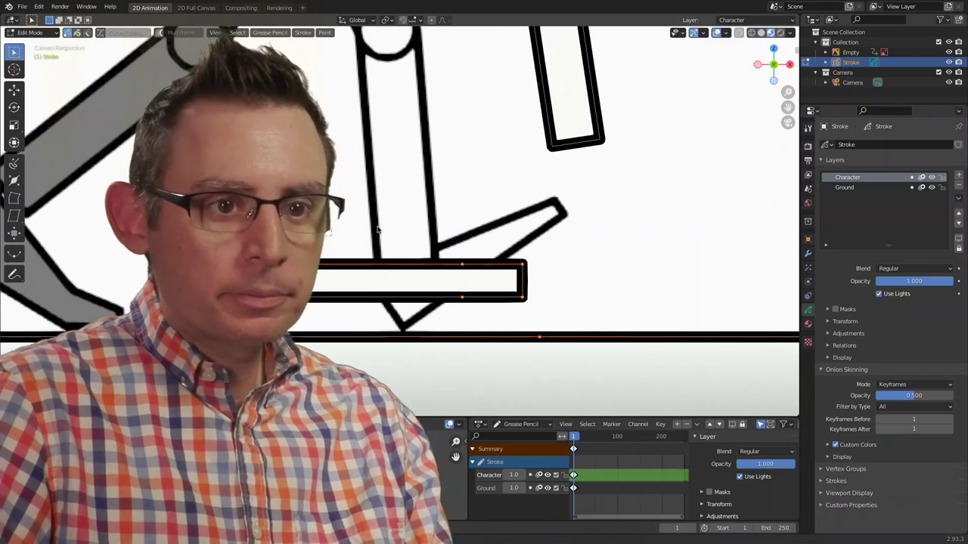
left_click_drag(335, 238, 562, 313)
Rotate the thin bar to an angle and move it into position along the foot
key("r")
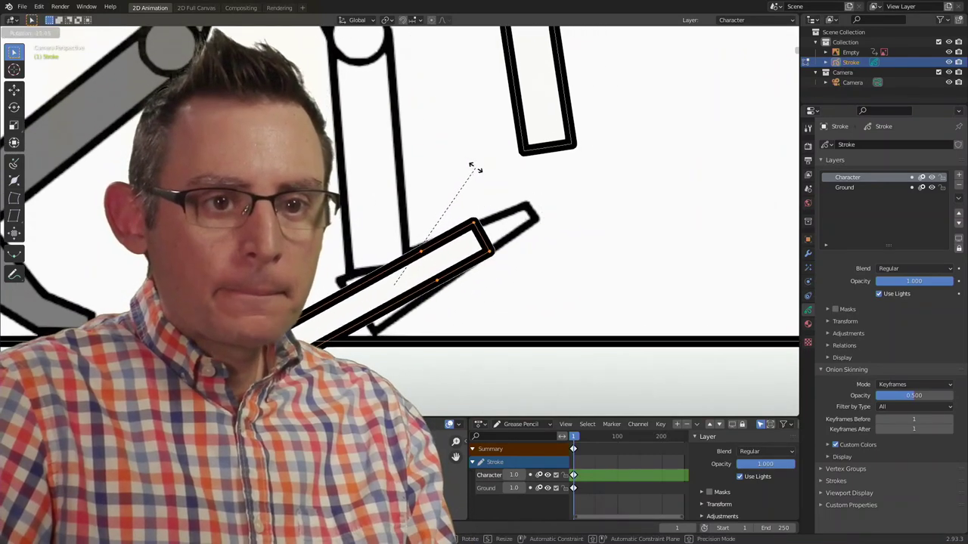
left_click(474, 168)
key("g")
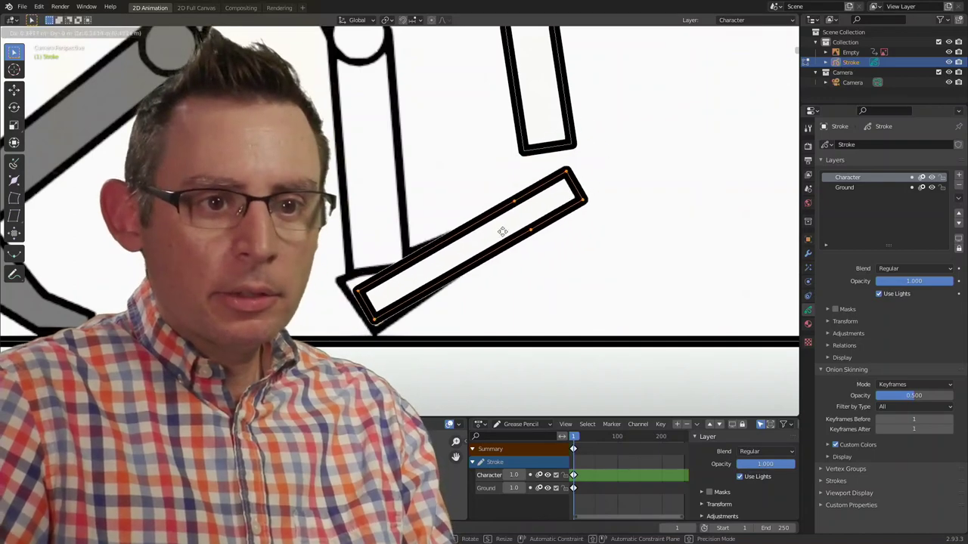
left_click(537, 203)
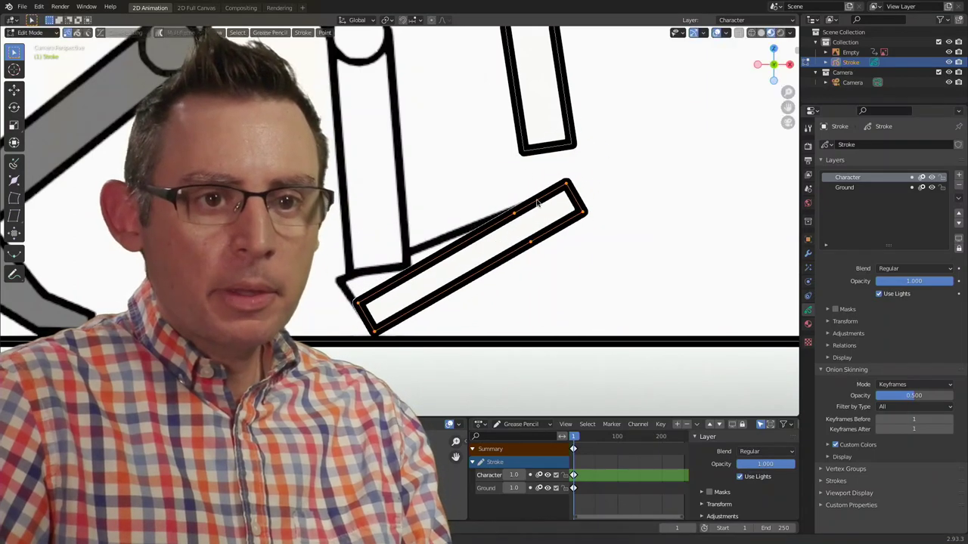
middle_click_drag(537, 203, 446, 241, "shift")
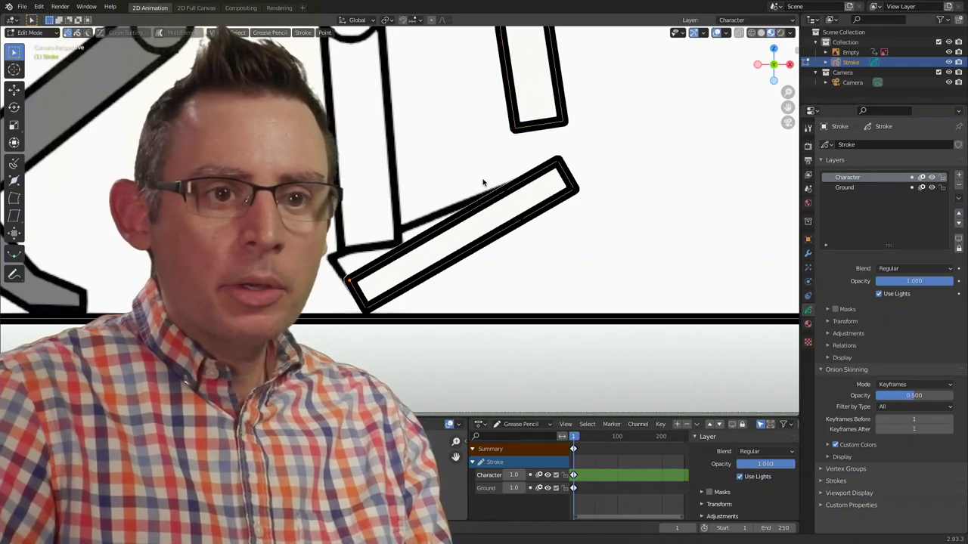
scroll(538, 151, "up", 1)
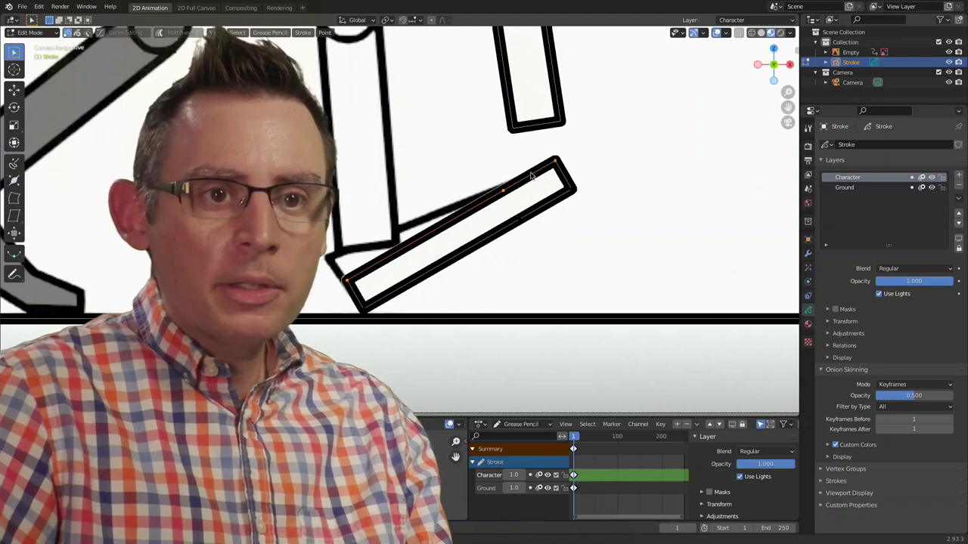
scroll(525, 212, "up", 2)
scroll(497, 207, "up", 1)
Move the bar's upper edge and end points so it tapers into a narrow wedge
key("g")
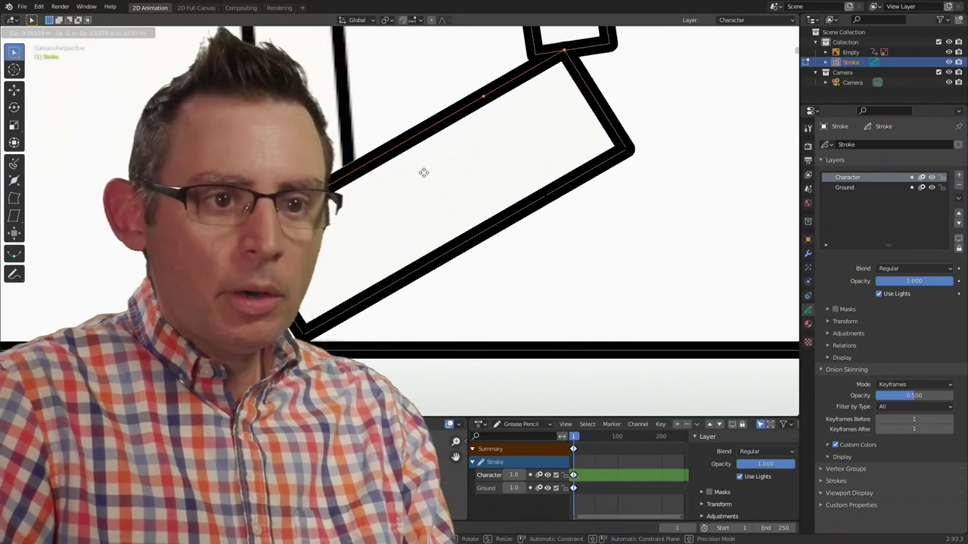
left_click(421, 184)
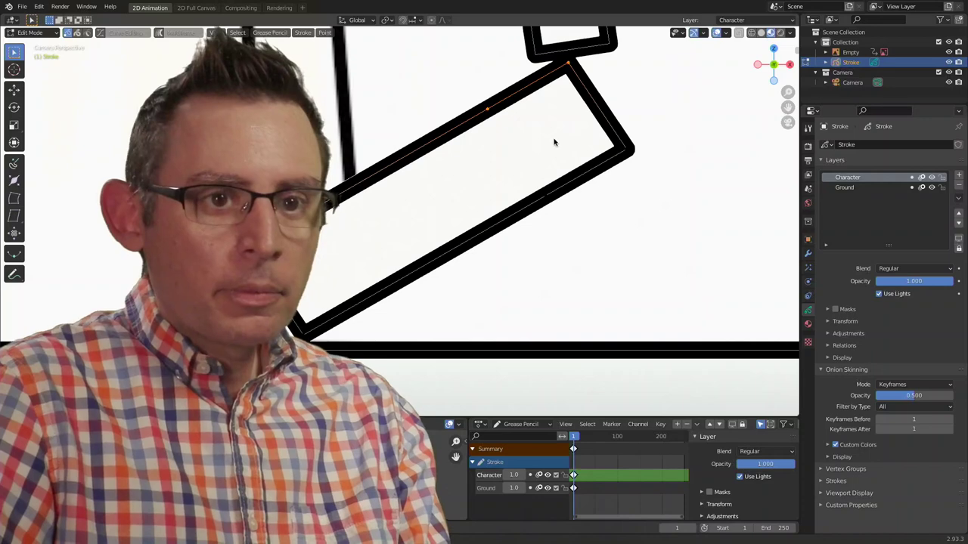
key("g")
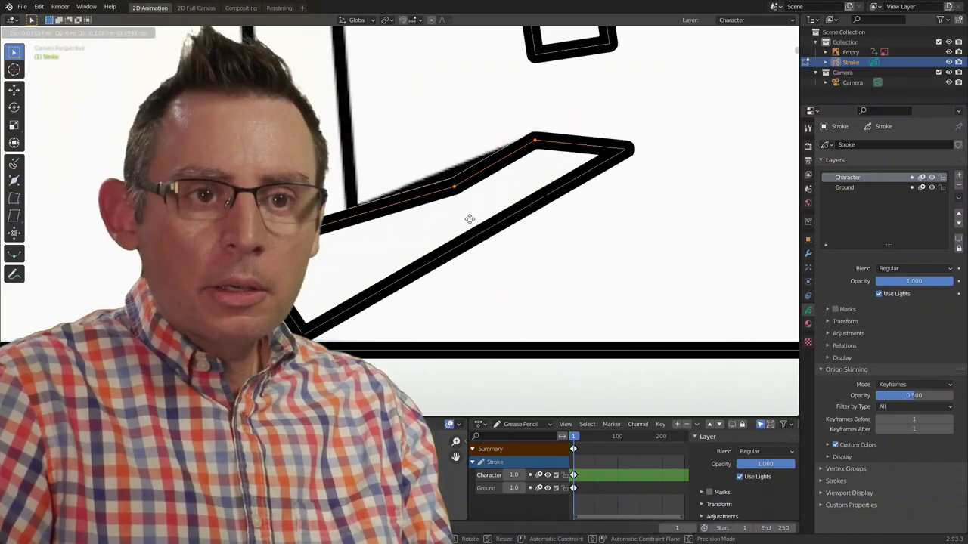
left_click(443, 174)
key("g")
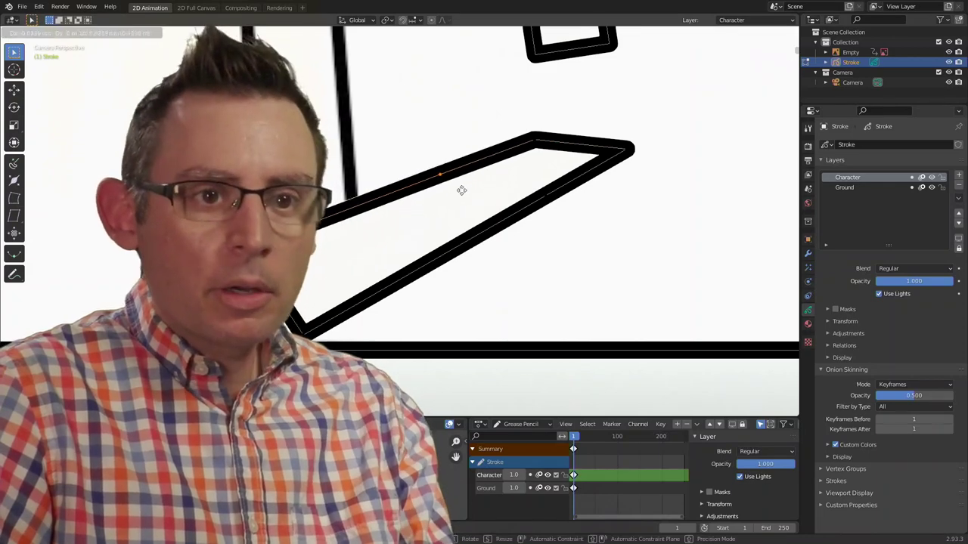
left_click(463, 196)
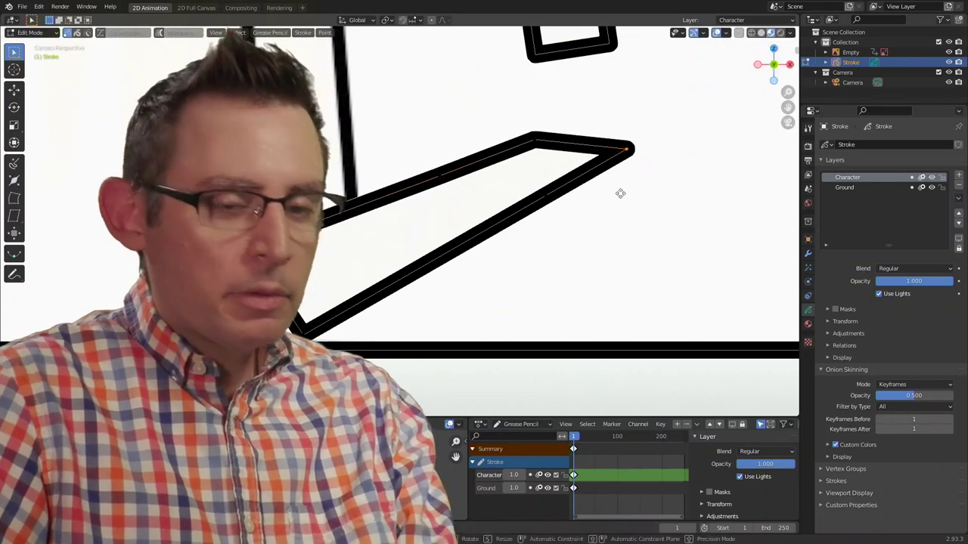
key("g")
left_click(551, 196)
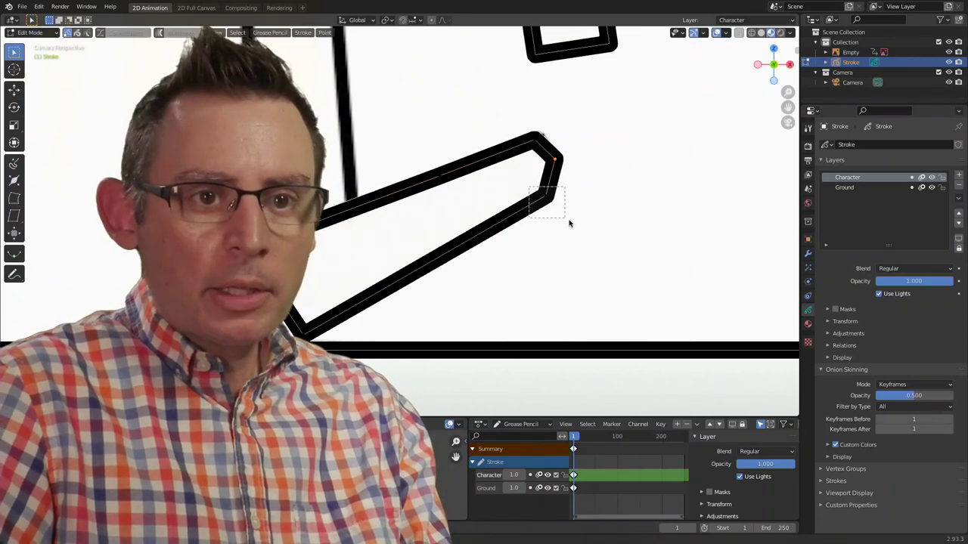
key("g")
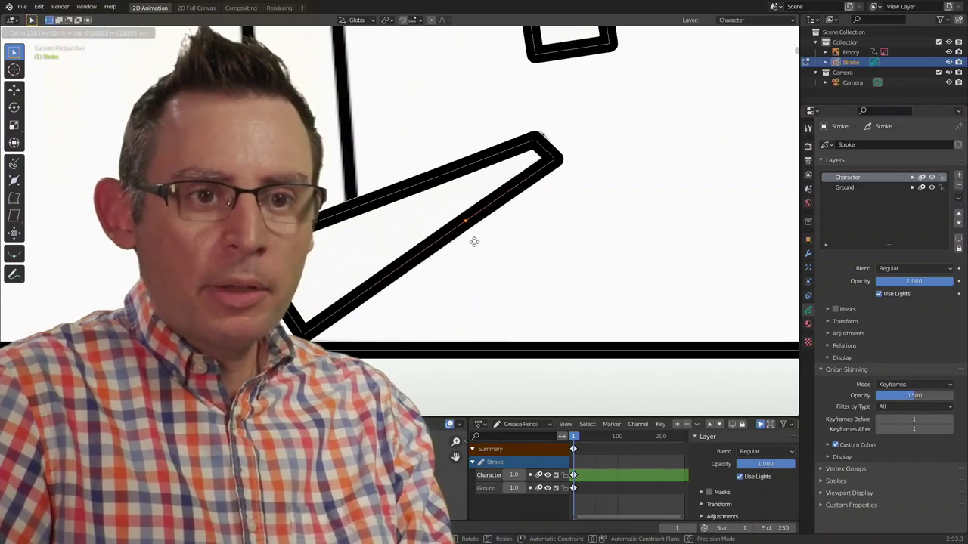
left_click(493, 245)
scroll(536, 238, "down", 2)
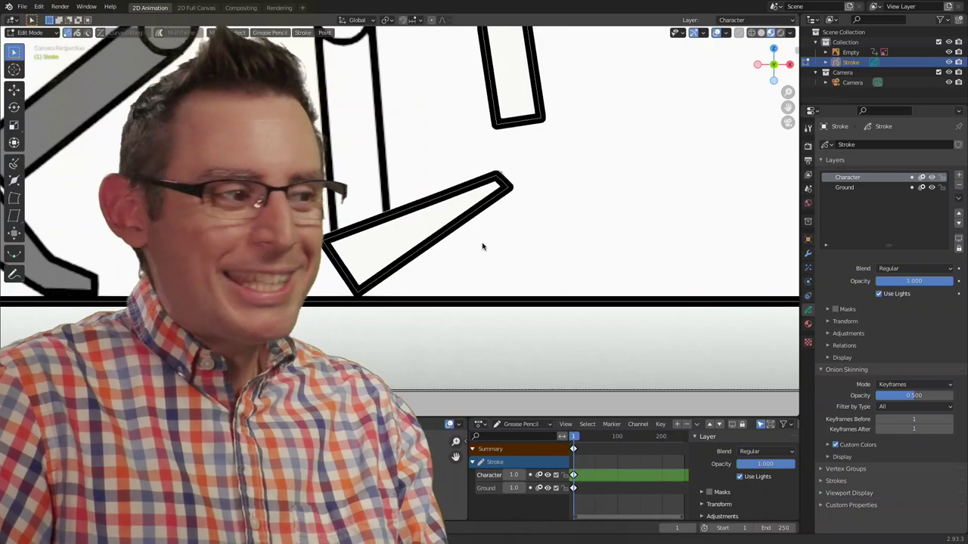
Zoom in on the foot stroke and box-select its left and bottom corner points
scroll(467, 214, "up", 1)
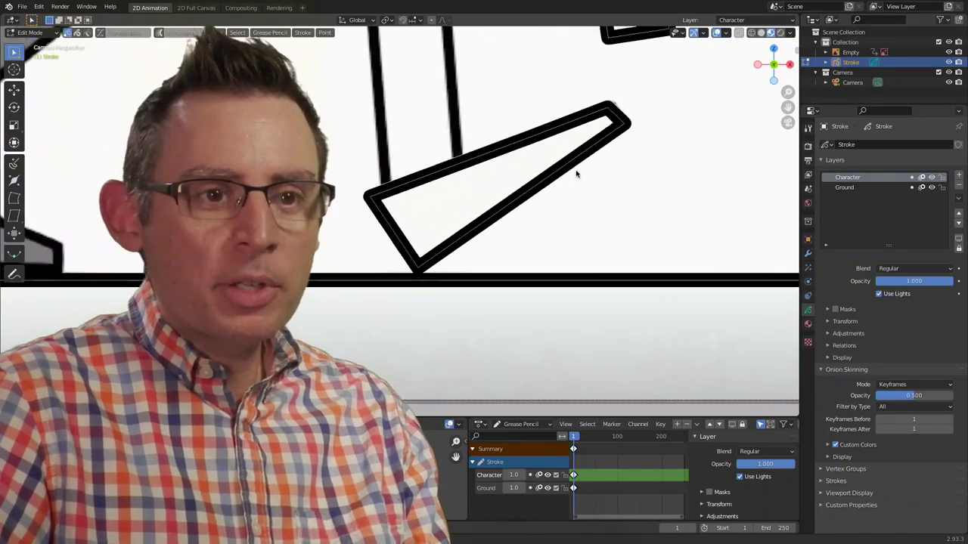
scroll(575, 173, "up", 2)
scroll(627, 158, "up", 1)
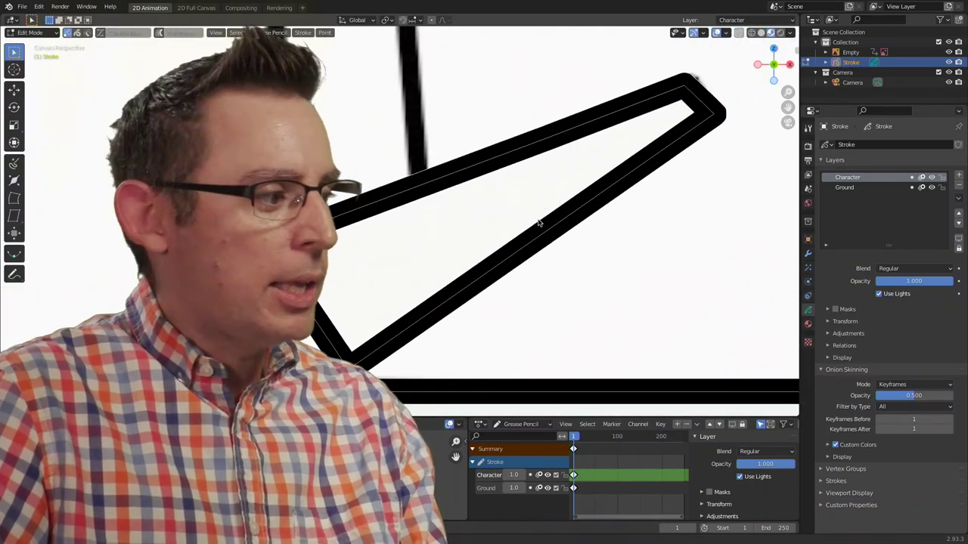
scroll(539, 223, "down", 1)
left_click_drag(540, 86, 725, 274)
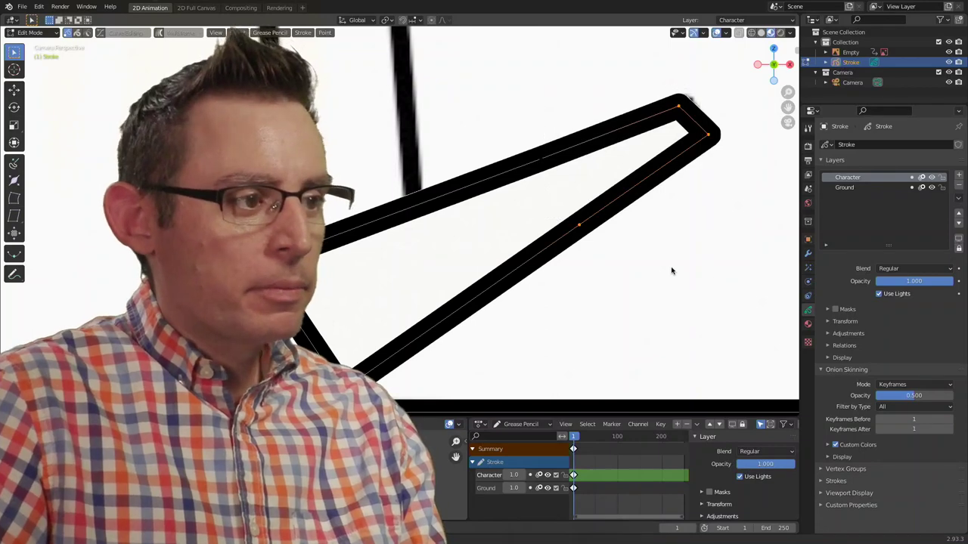
left_click_drag(516, 136, 581, 206, "shift")
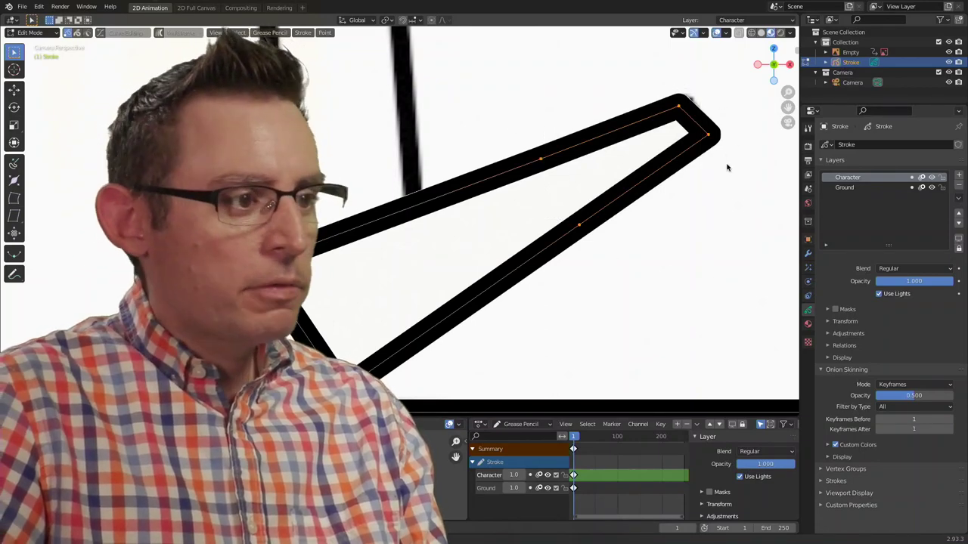
scroll(631, 216, "down", 1)
scroll(366, 214, "down", 1)
scroll(401, 216, "down", 1)
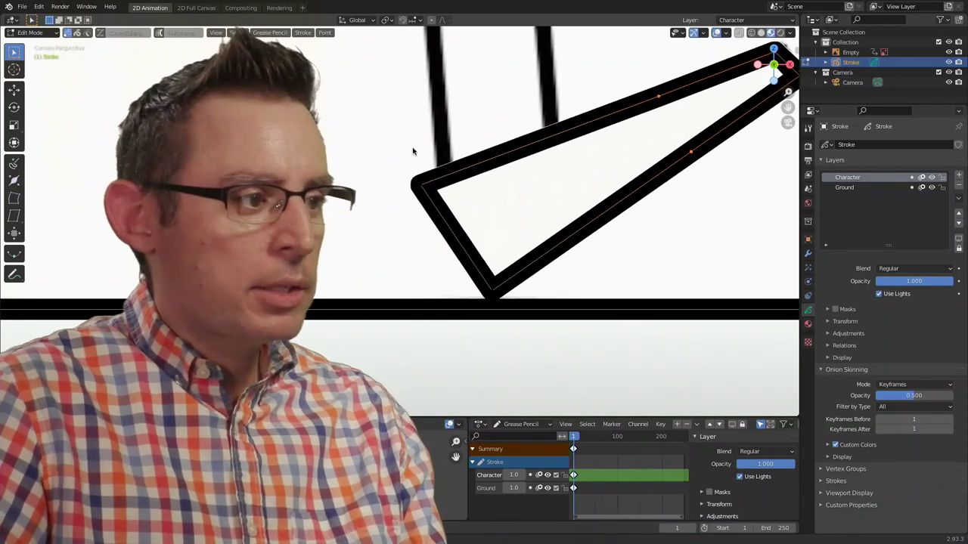
left_click_drag(413, 151, 627, 356)
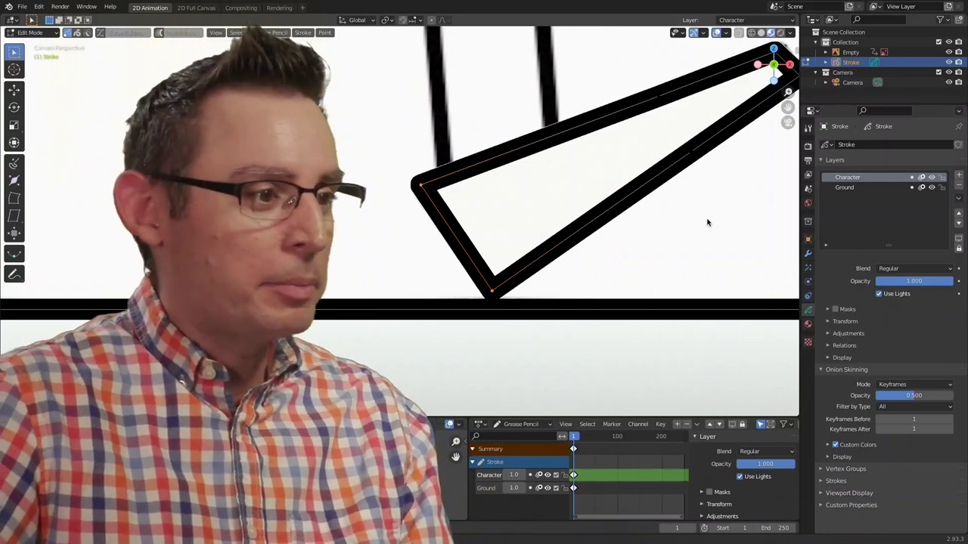
scroll(707, 221, "down", 5)
Switch to camera view with Numpad 0, then pan and zoom to frame the whole figure
scroll(579, 216, "up", 3)
scroll(685, 185, "up", 1)
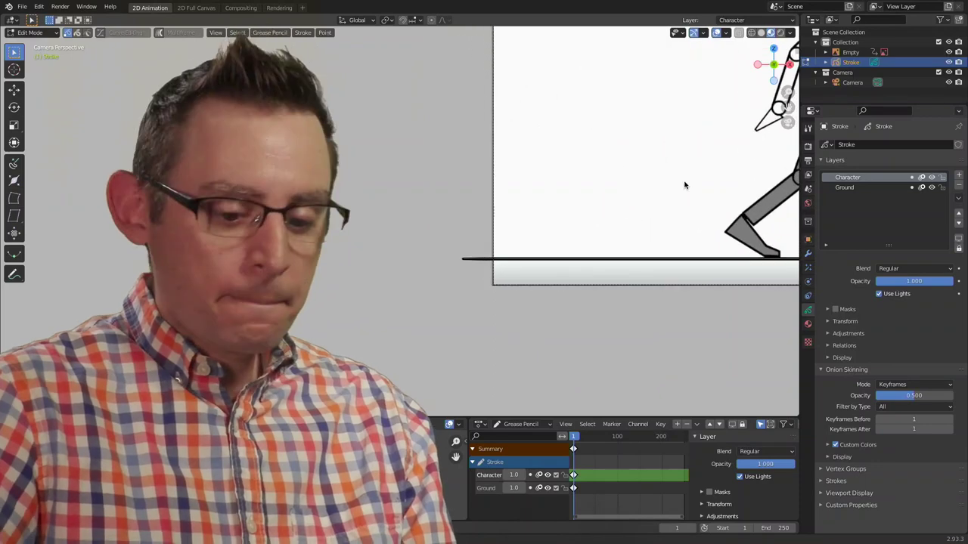
scroll(684, 185, "up", 5)
scroll(685, 184, "up", 3)
scroll(663, 216, "down", 1)
scroll(633, 229, "down", 2)
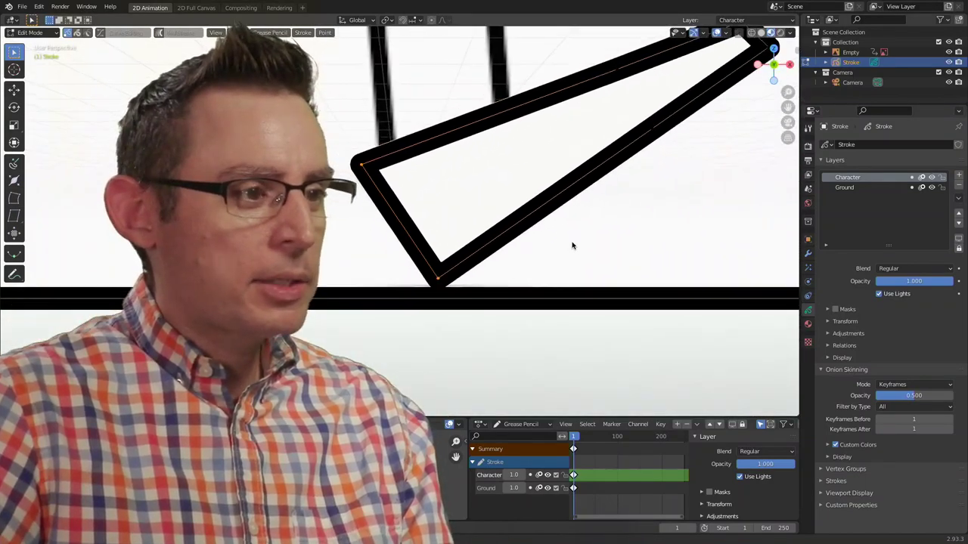
key("KP_0")
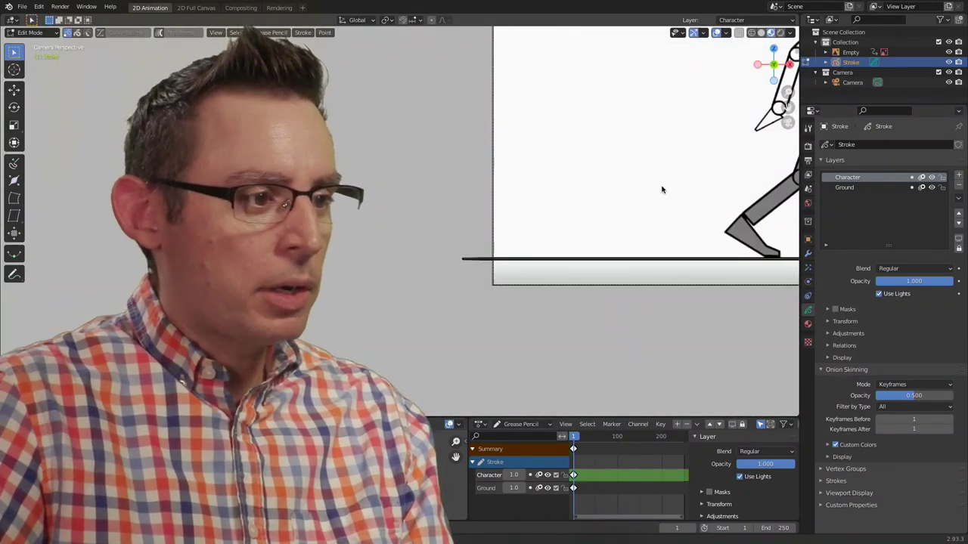
middle_click_drag(661, 189, 376, 264, "shift")
scroll(573, 260, "up", 1)
scroll(571, 261, "up", 2)
scroll(569, 263, "up", 1)
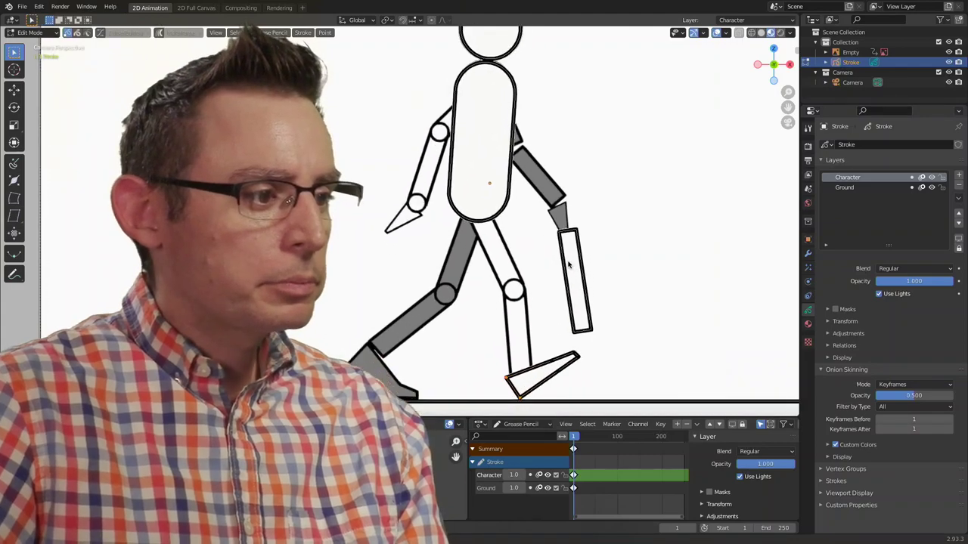
scroll(569, 262, "down", 3, "shift")
scroll(551, 229, "up", 3, "shift")
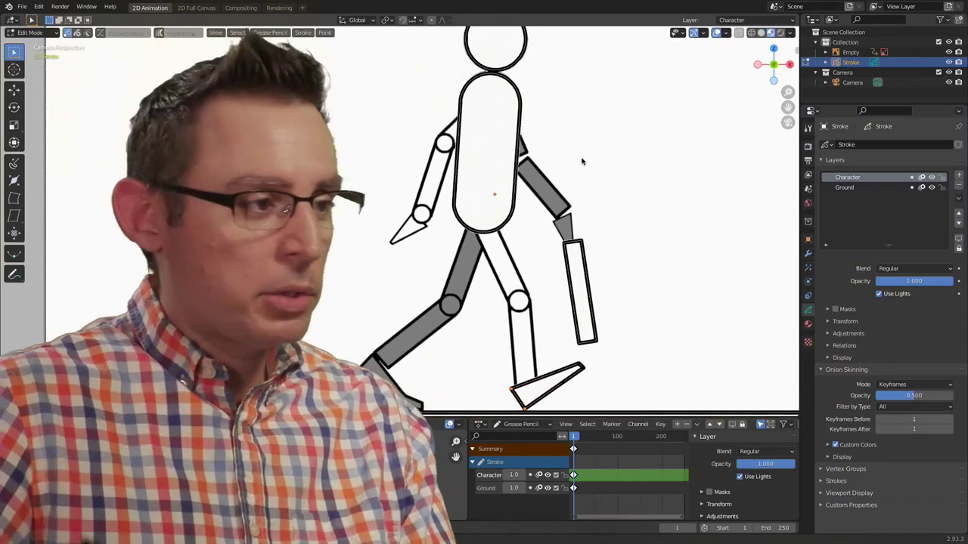
scroll(522, 144, "up", 1, "shift")
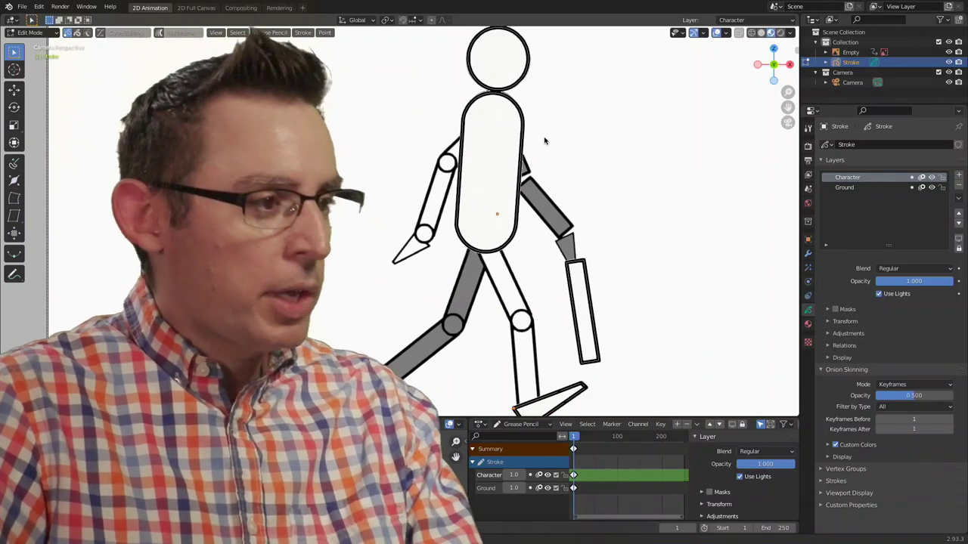
Duplicate the head circle onto the right knee and scale it down to joint size
key("F2")
key("Escape")
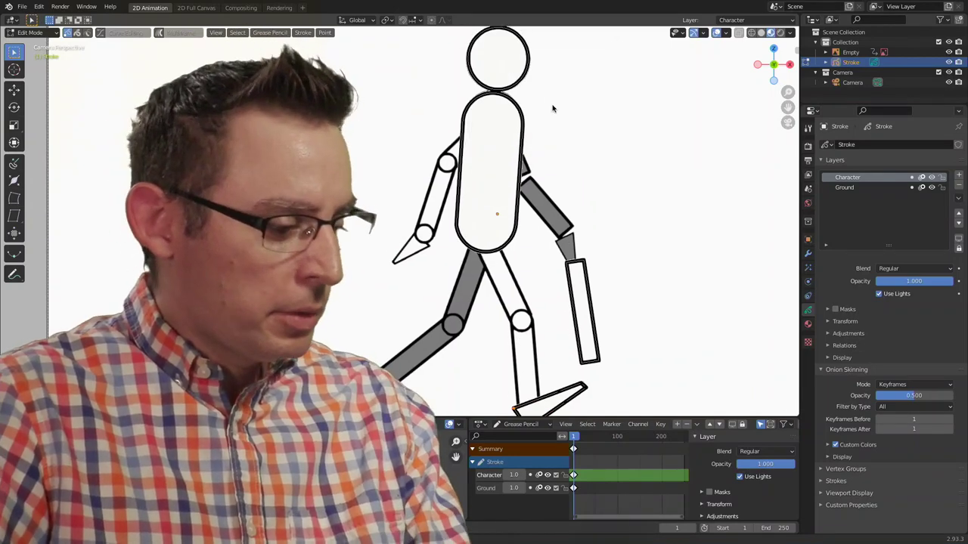
key("shift+d")
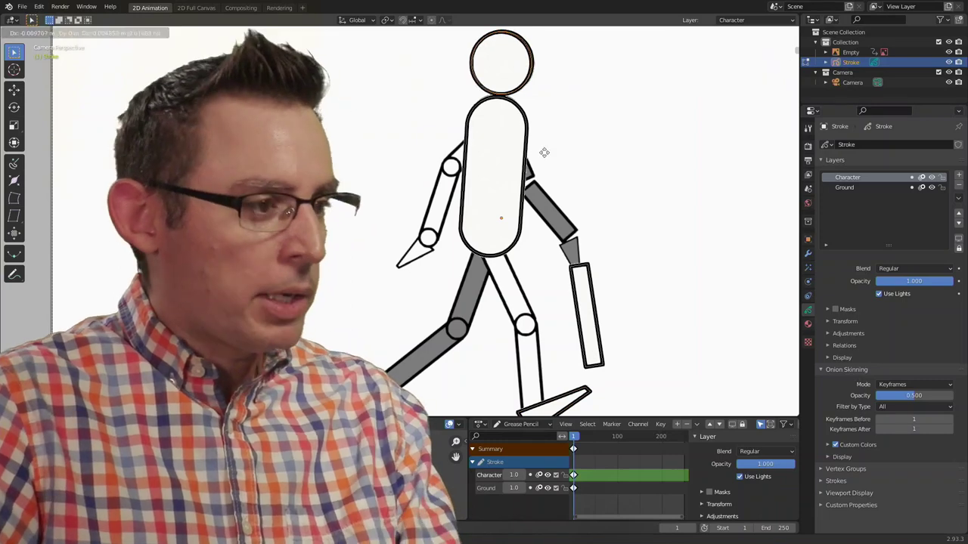
left_click(565, 409)
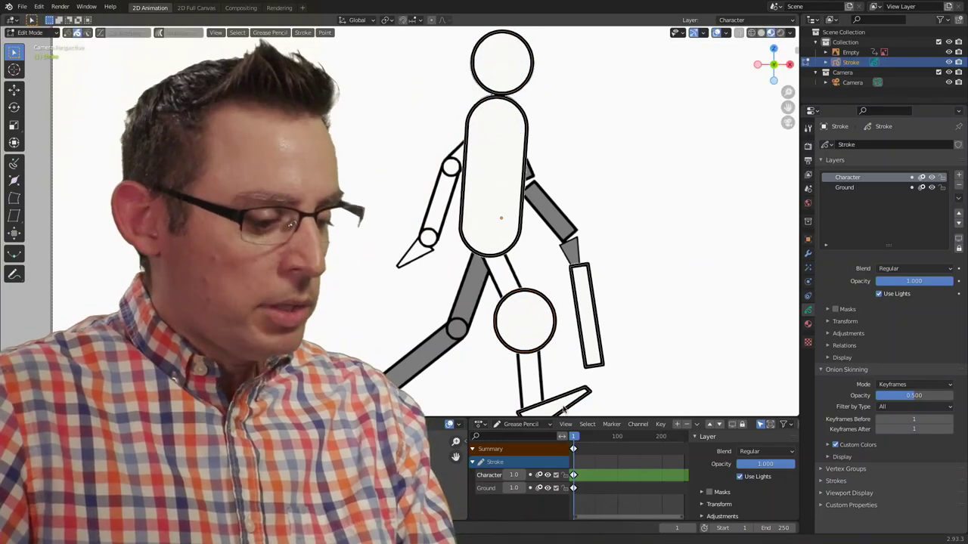
key("s")
left_click(545, 346)
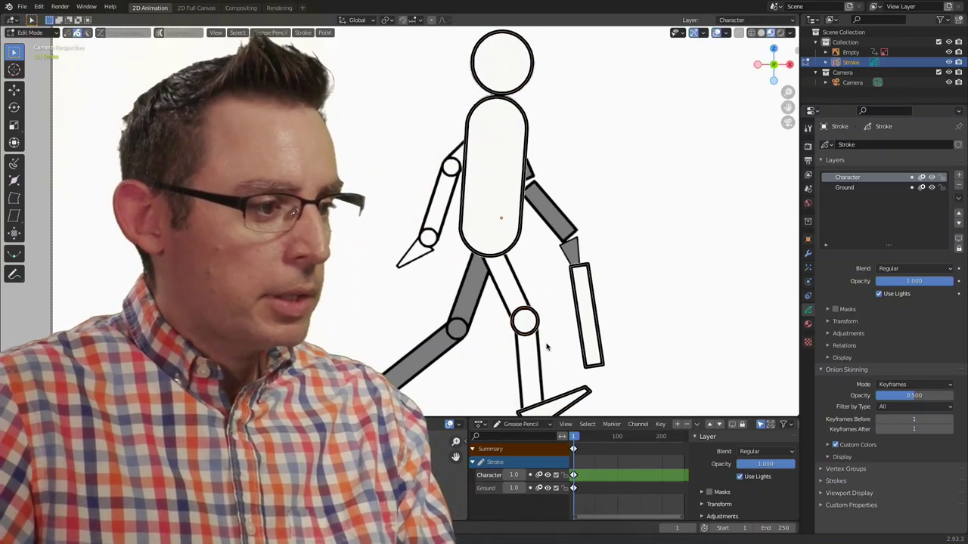
Duplicate the knee circle and place the copy at the shoulder joint
key("shift+d")
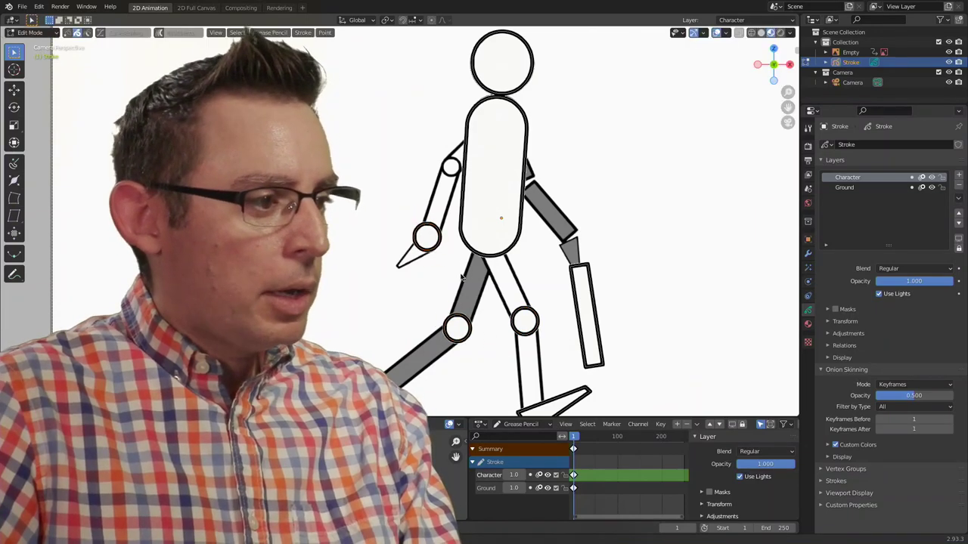
left_click(486, 205)
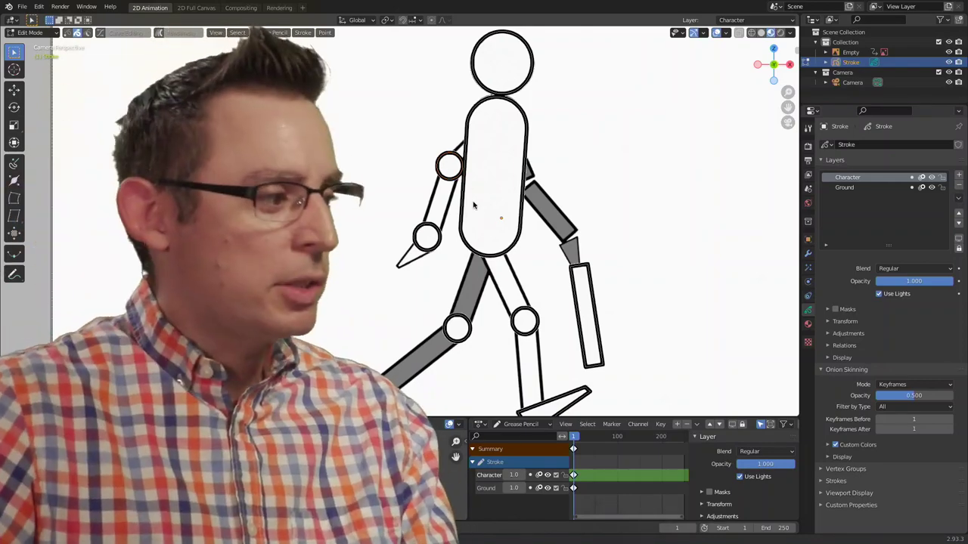
scroll(539, 257, "down", 2, "shift")
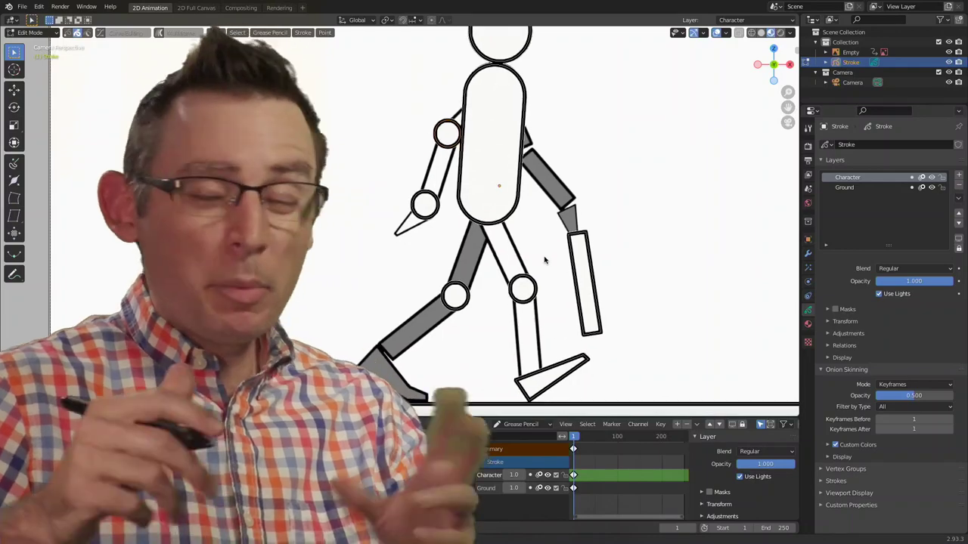
Shrink the knee circle slightly and nudge it down and right
scroll(585, 265, "up", 4)
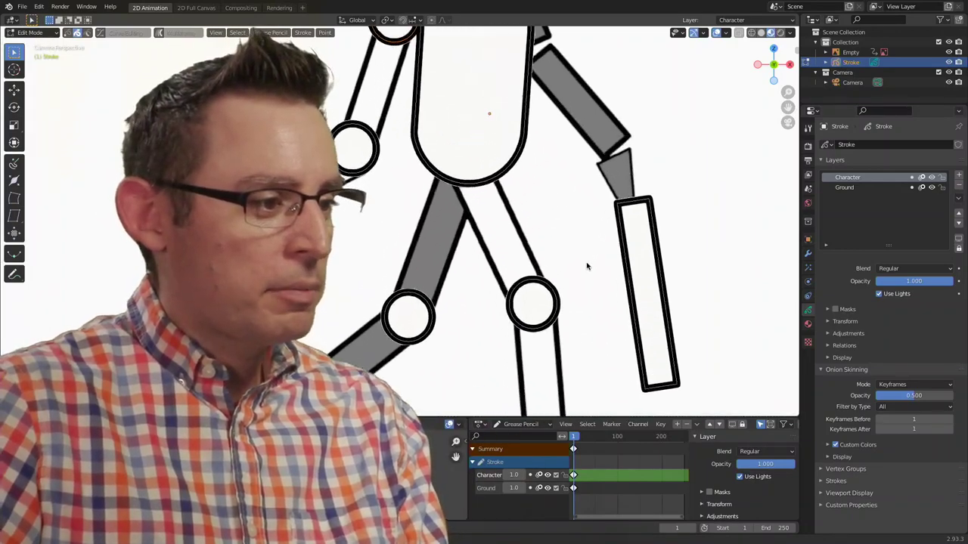
scroll(585, 266, "up", 2)
scroll(592, 255, "up", 2)
middle_click_drag(592, 254, 510, 260, "shift")
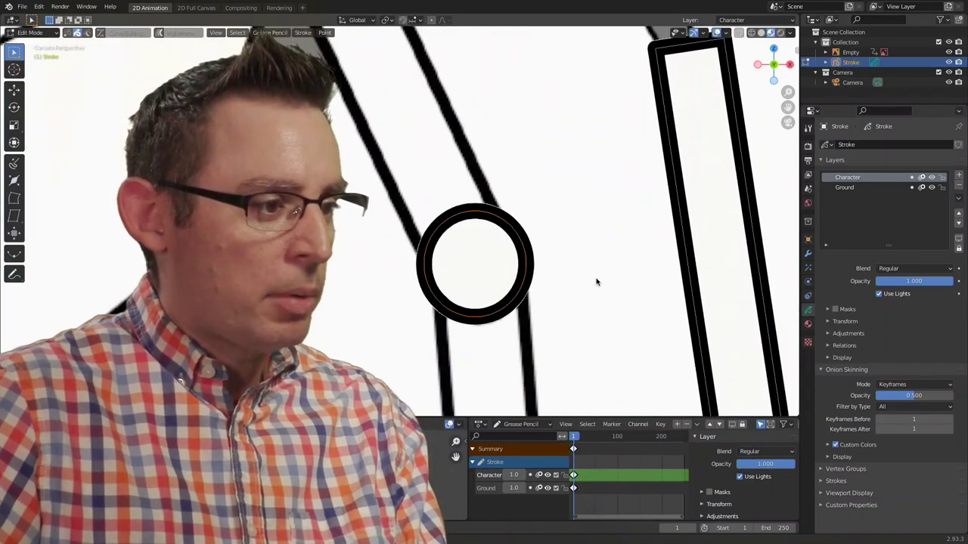
key("s")
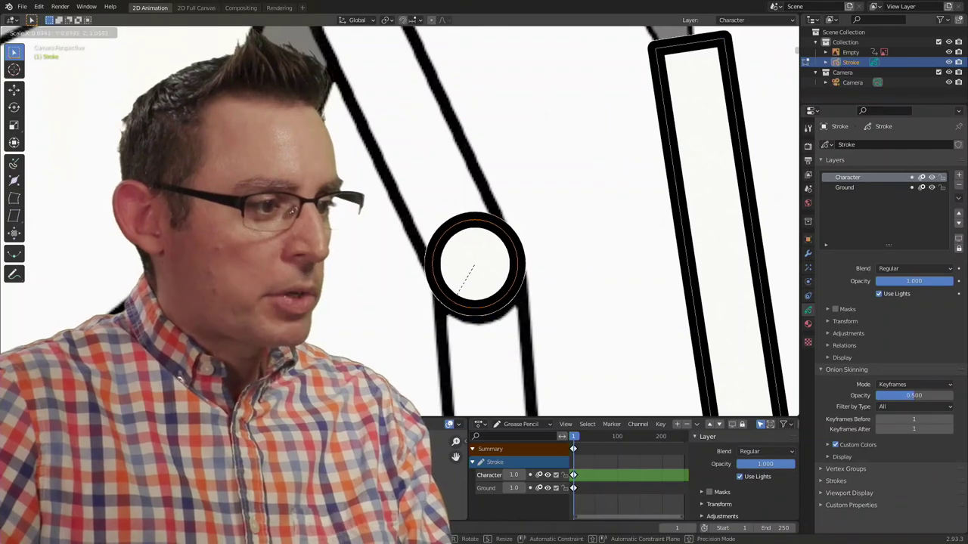
left_click(450, 311)
key("g")
left_click(452, 318)
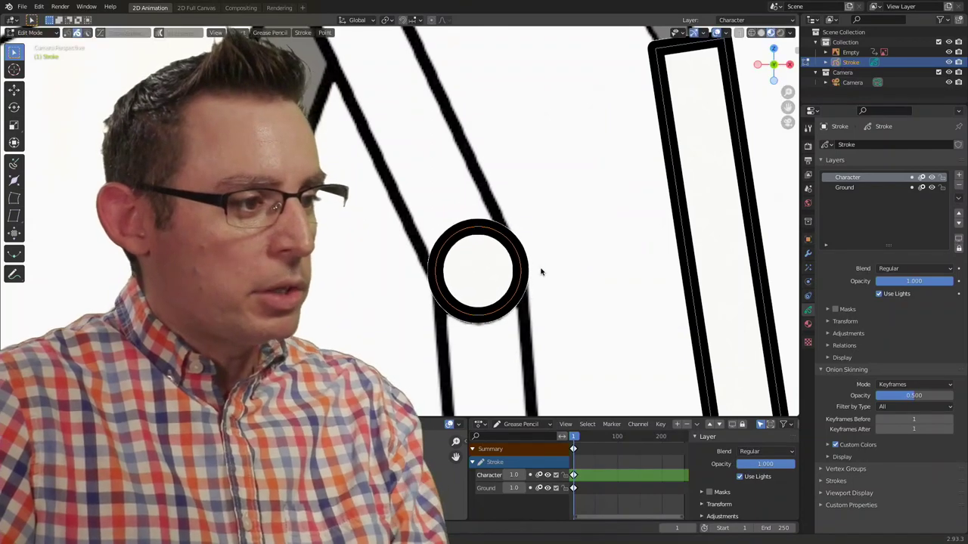
Move the rectangle onto the leg and rotate it to line up with the thigh
scroll(612, 248, "down", 3)
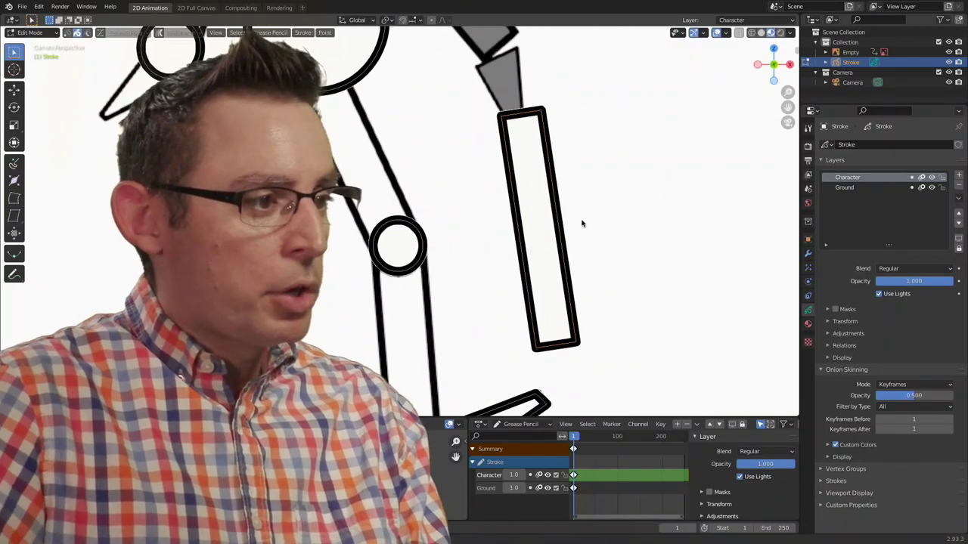
key("g")
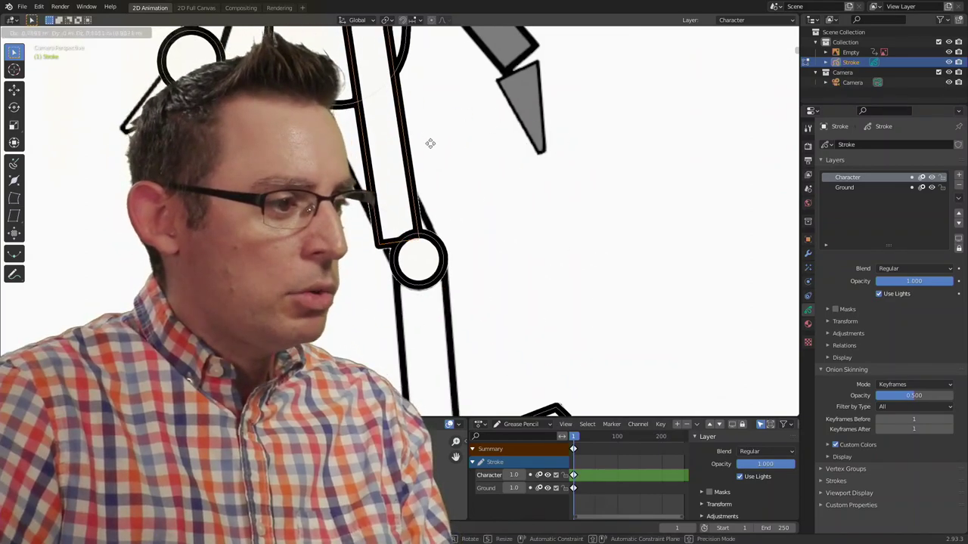
left_click(429, 143)
middle_click_drag(455, 158, 496, 227, "shift")
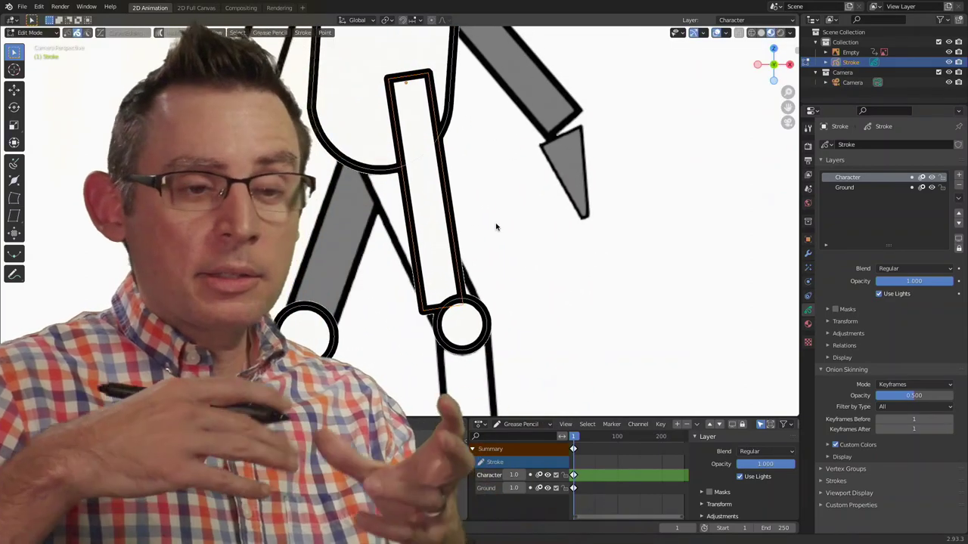
middle_click_drag(477, 206, 495, 238, "shift")
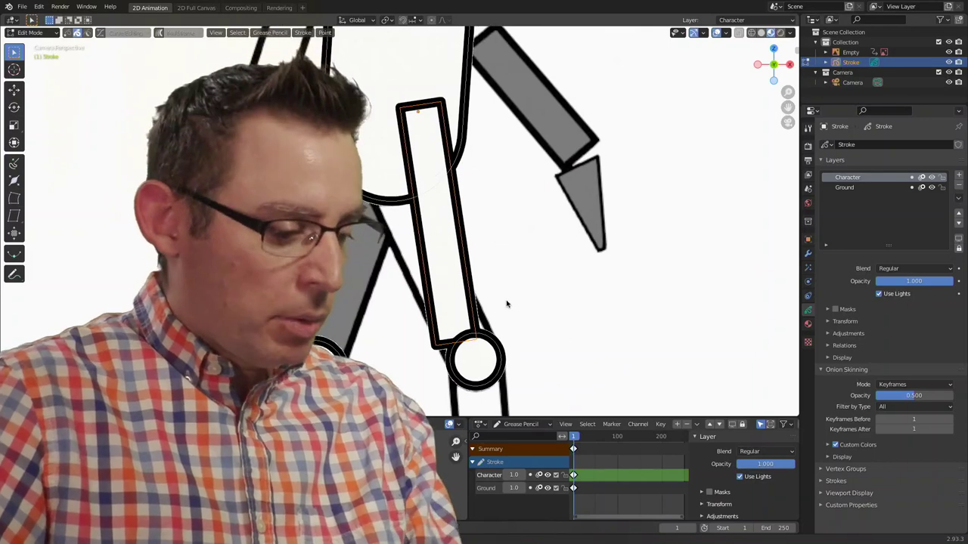
key("r")
left_click(543, 286)
key("g")
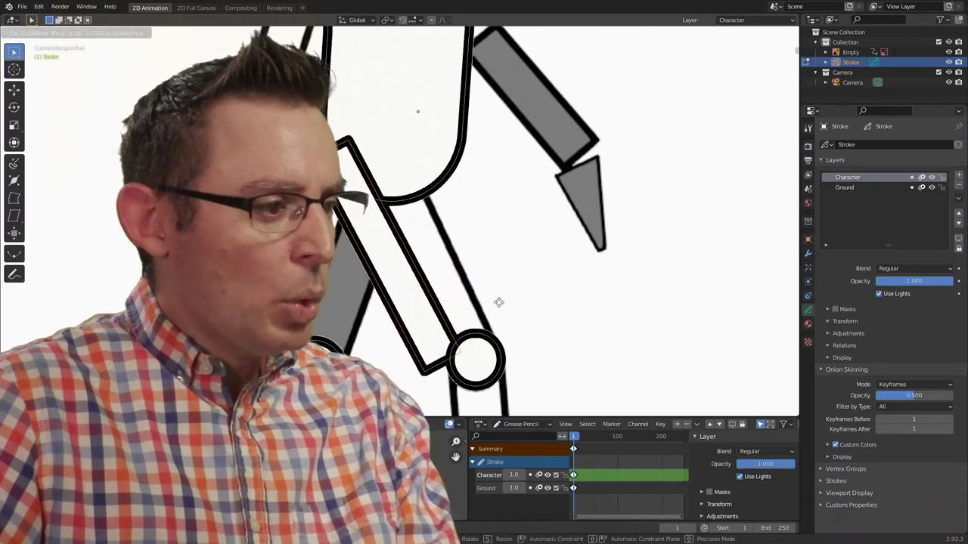
left_click(531, 288)
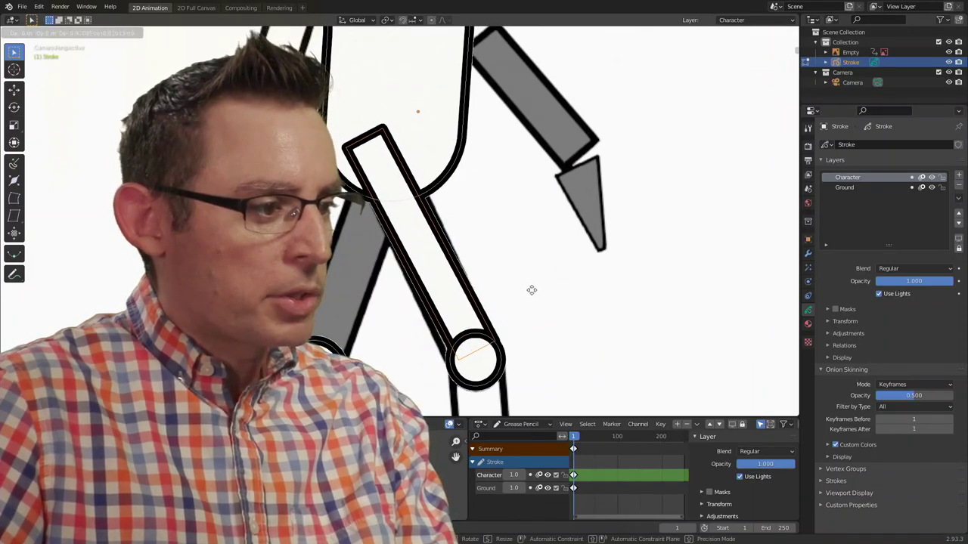
key("r")
left_click(532, 298)
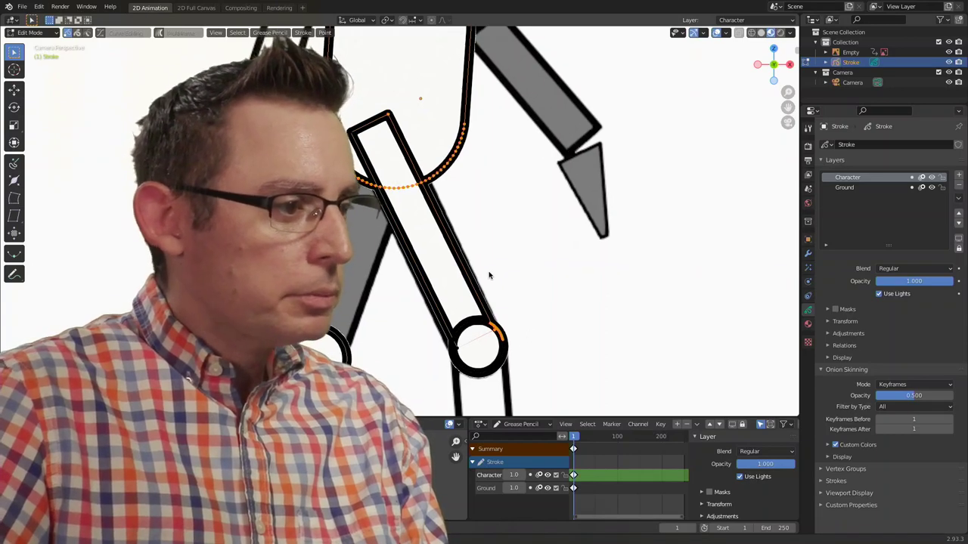
Pull the thigh rectangle's top end up onto the torso outline
scroll(529, 265, "up", 2)
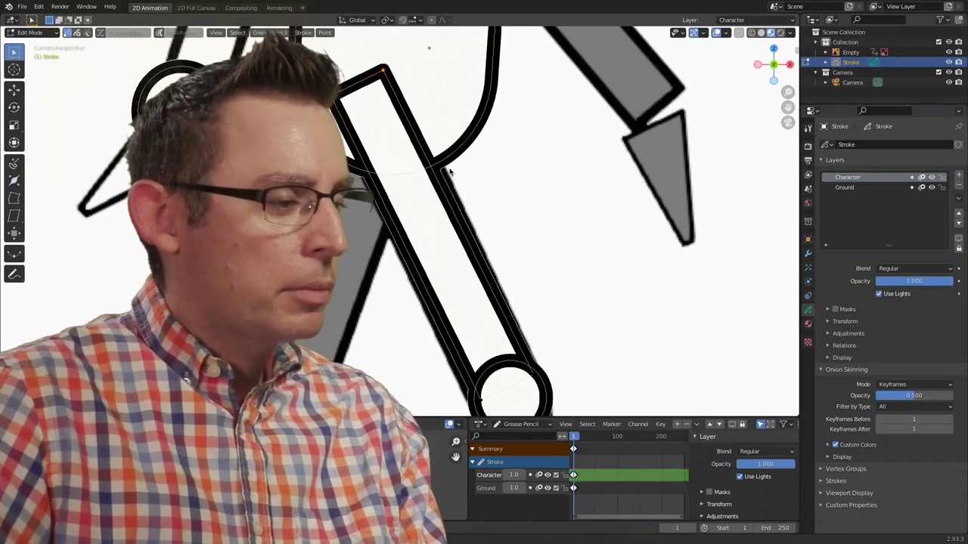
key("g")
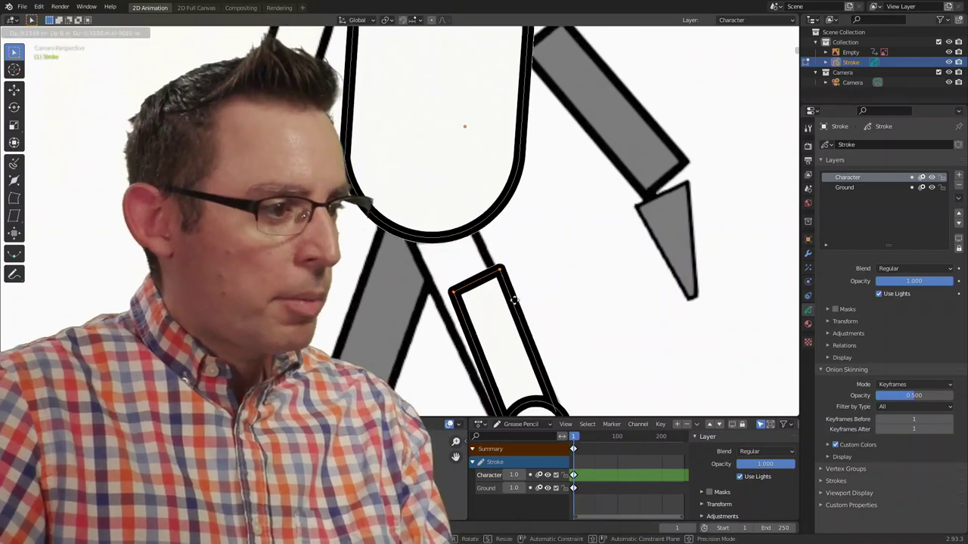
left_click(517, 249)
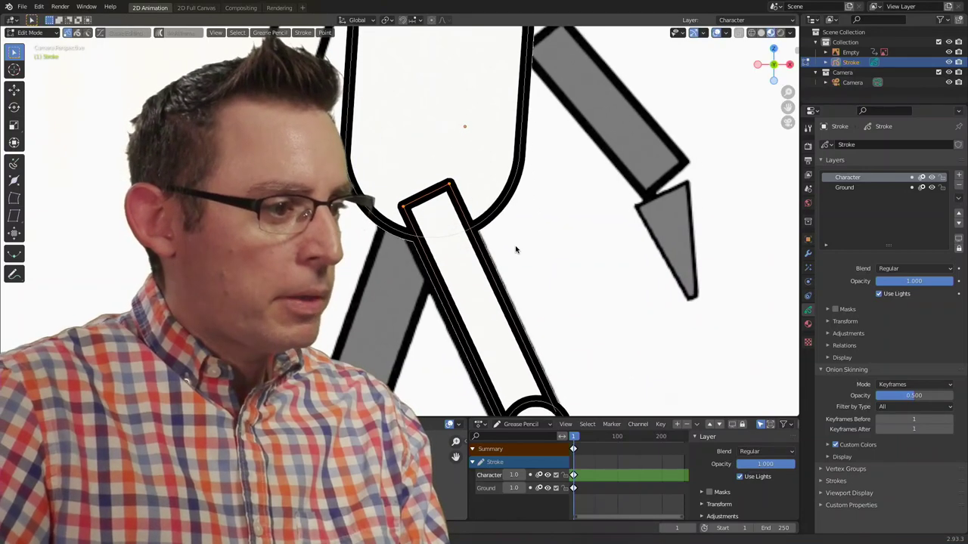
scroll(516, 250, "down", 1)
scroll(509, 238, "down", 2, "shift")
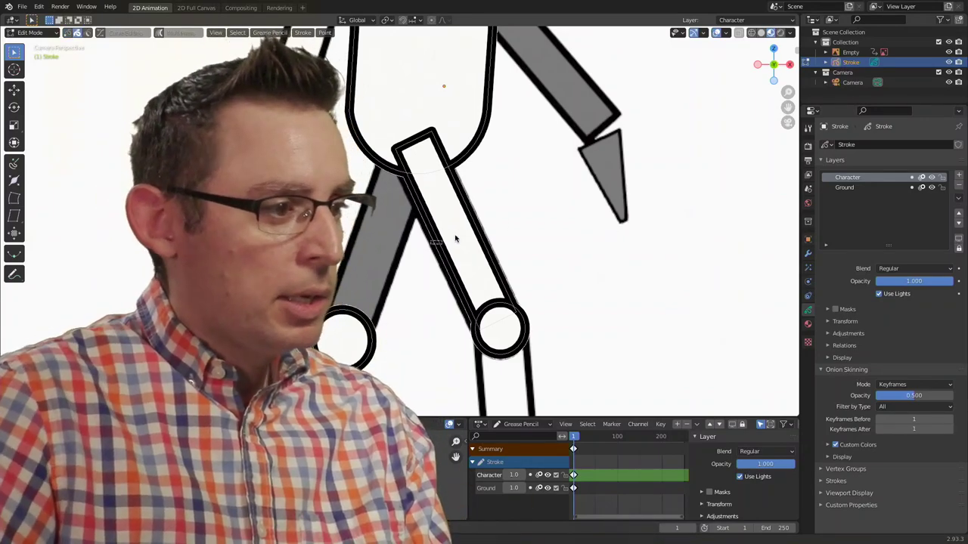
Move a spare rectangle down, turn it upright and set it on the foot as the shin
scroll(499, 278, "down", 2, "shift")
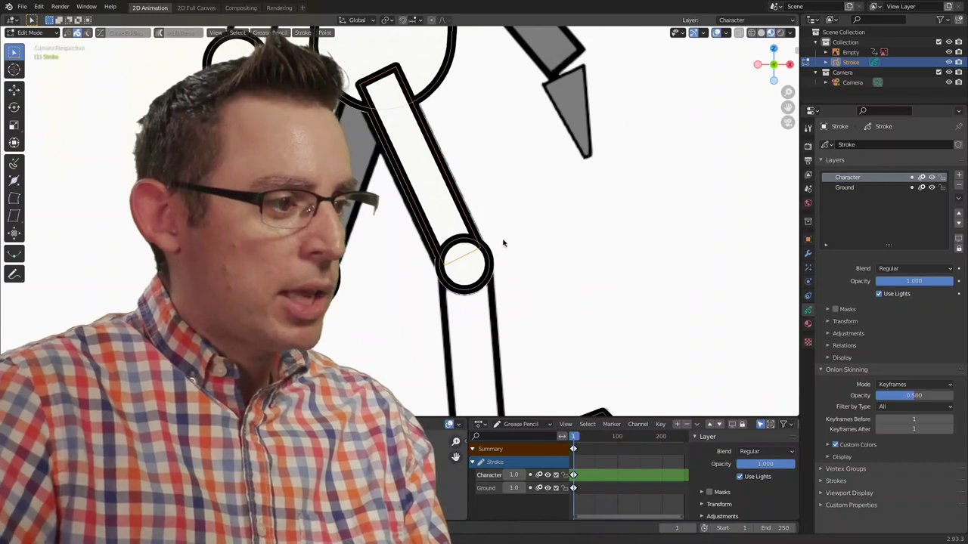
scroll(501, 245, "down", 2, "shift")
key("g")
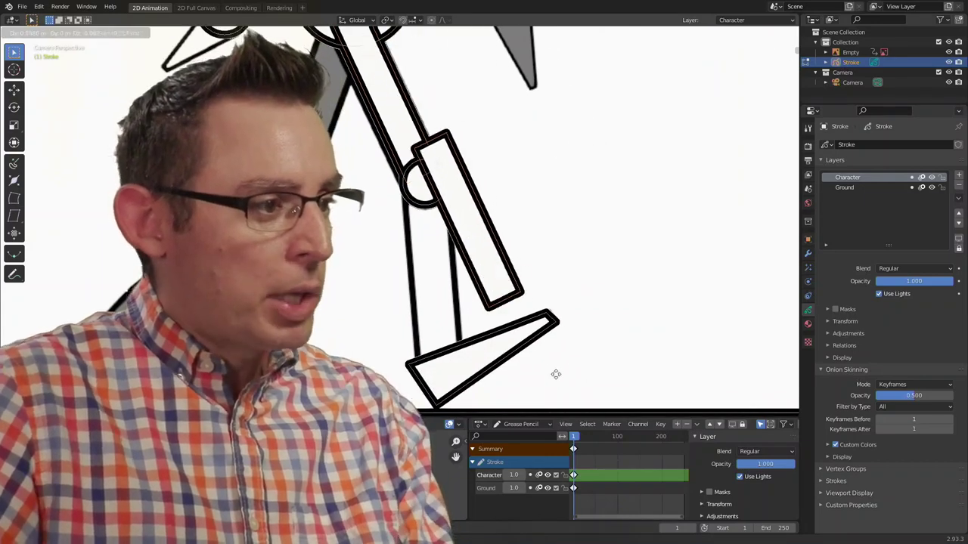
left_click(536, 385)
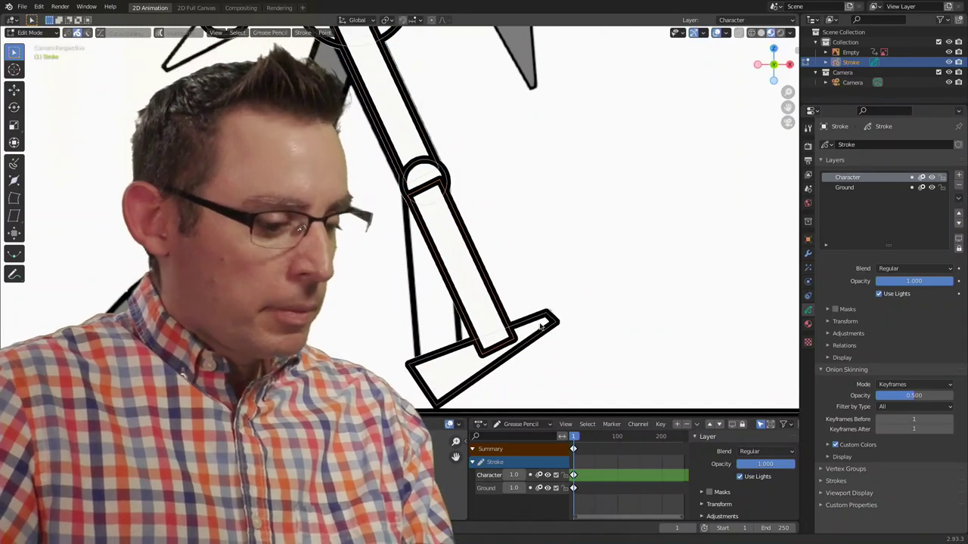
key("r")
left_click(516, 354)
key("g")
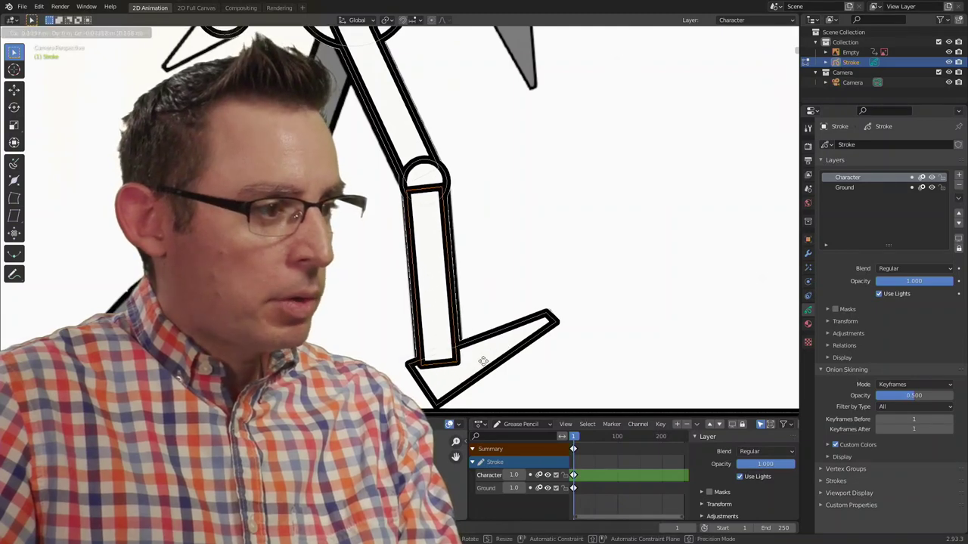
left_click(485, 366)
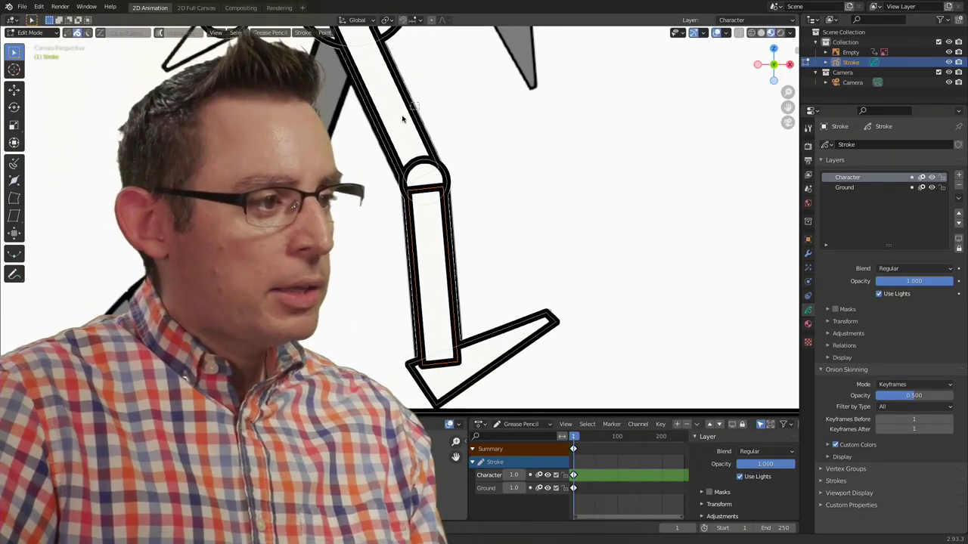
Place the other leg's thigh rectangle just under the torso
middle_click_drag(415, 108, 502, 218, "shift")
key("g")
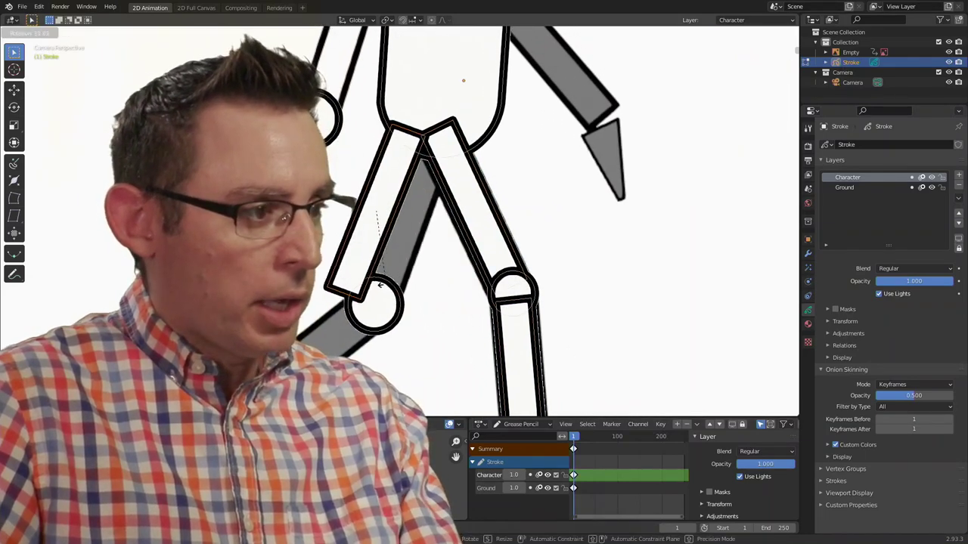
left_click(400, 260)
key("g")
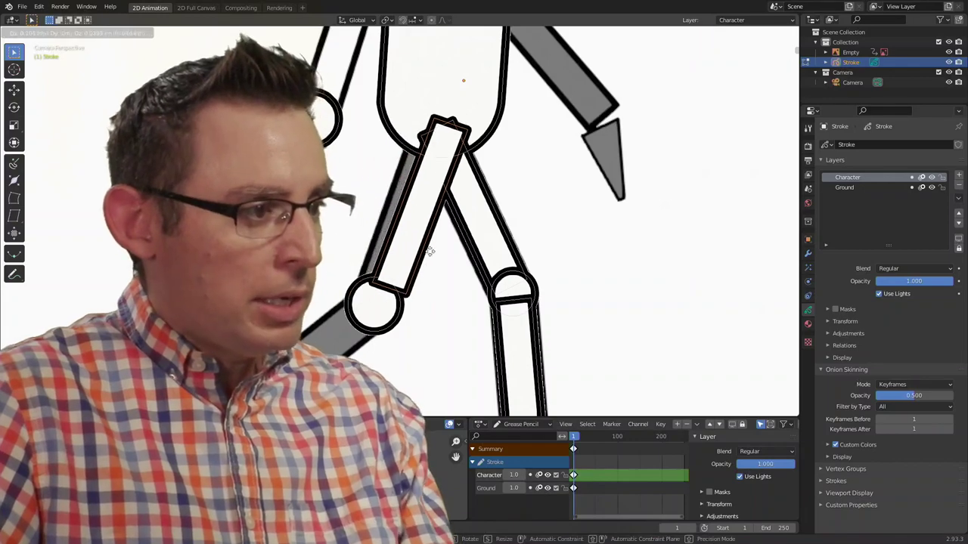
left_click(420, 251)
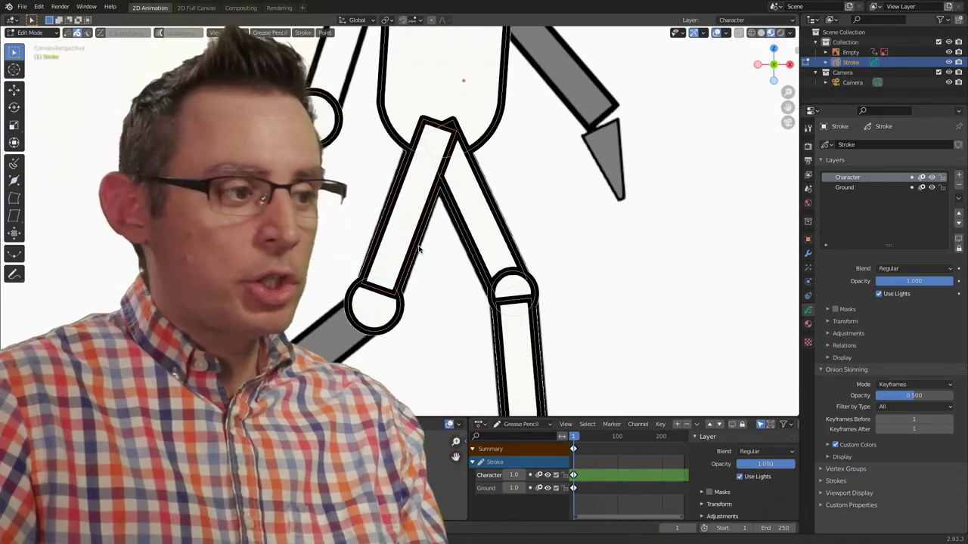
Move the front shin's bottom edge so it sits flush on the foot's top edge
scroll(604, 329, "down", 5, "ctrl")
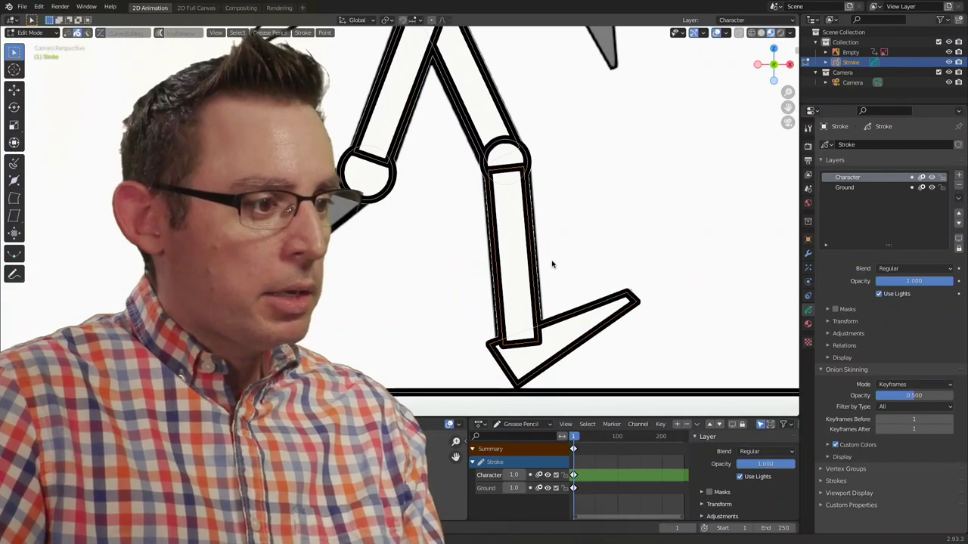
scroll(591, 287, "up", 4)
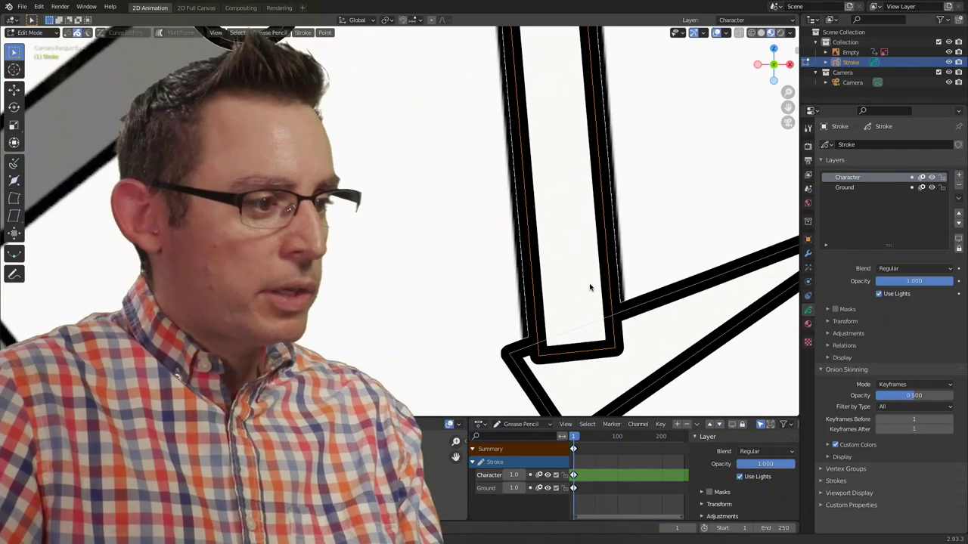
scroll(479, 283, "down", 3, "ctrl")
scroll(454, 301, "up", 2)
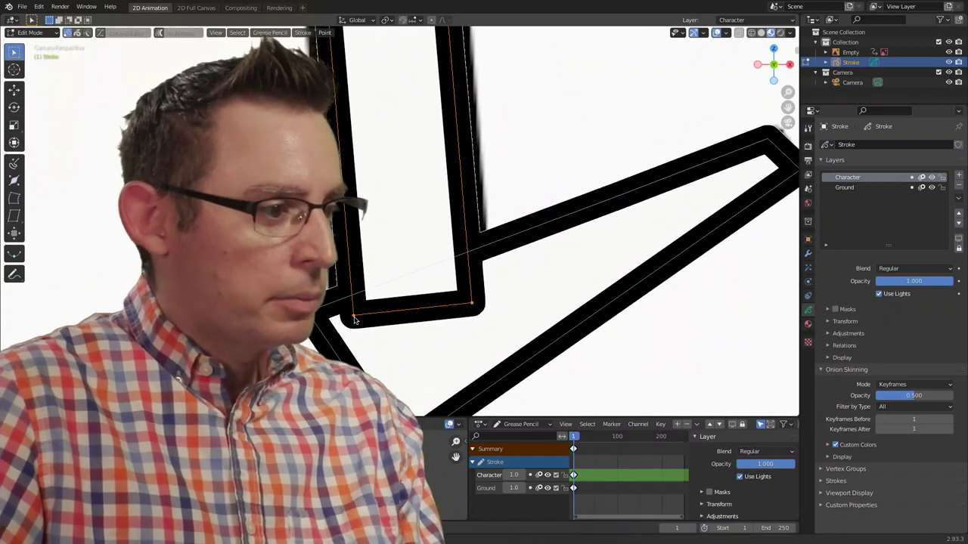
scroll(454, 317, "down", 2)
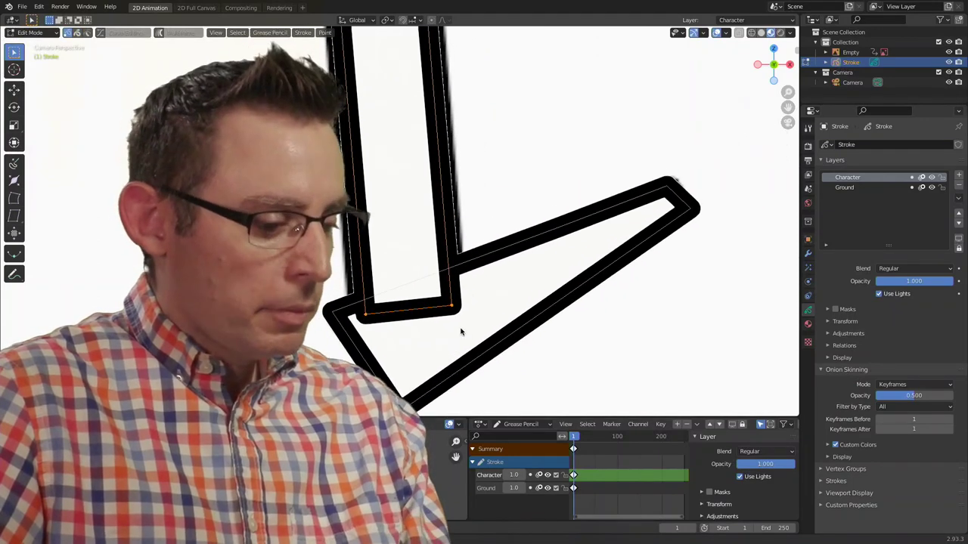
key("g")
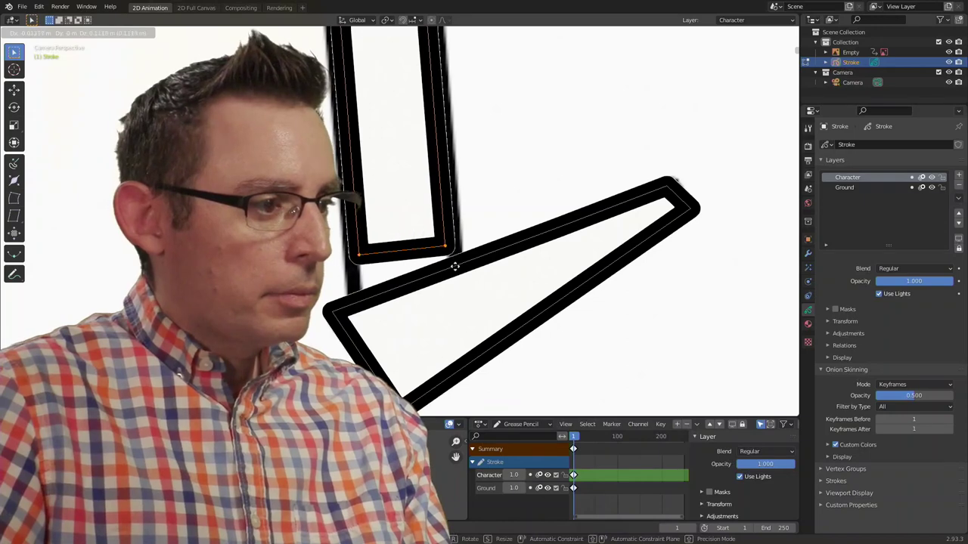
left_click(454, 261)
scroll(405, 240, "down", 2)
Move a second shin rectangle to the back leg and angle it diagonally below the knee
middle_click_drag(404, 241, 514, 255, "shift")
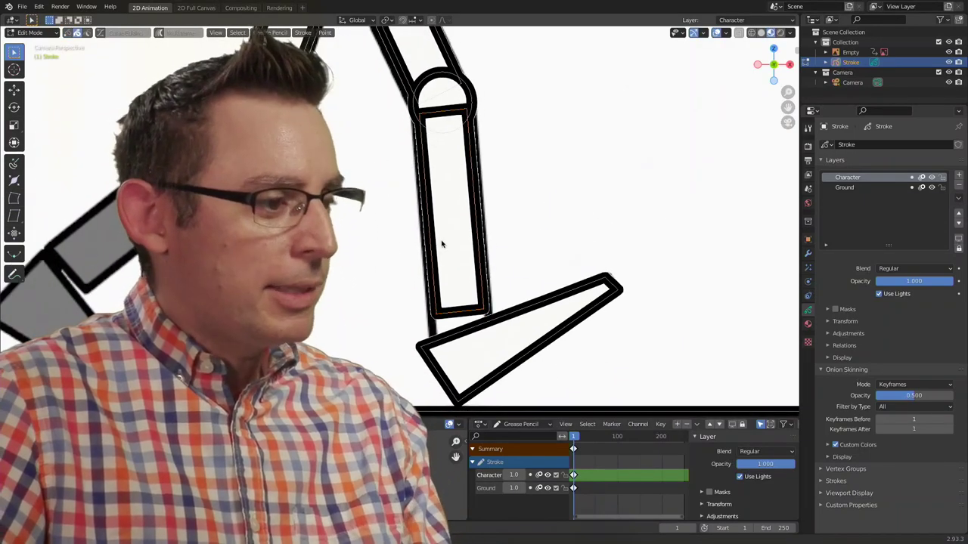
key("g")
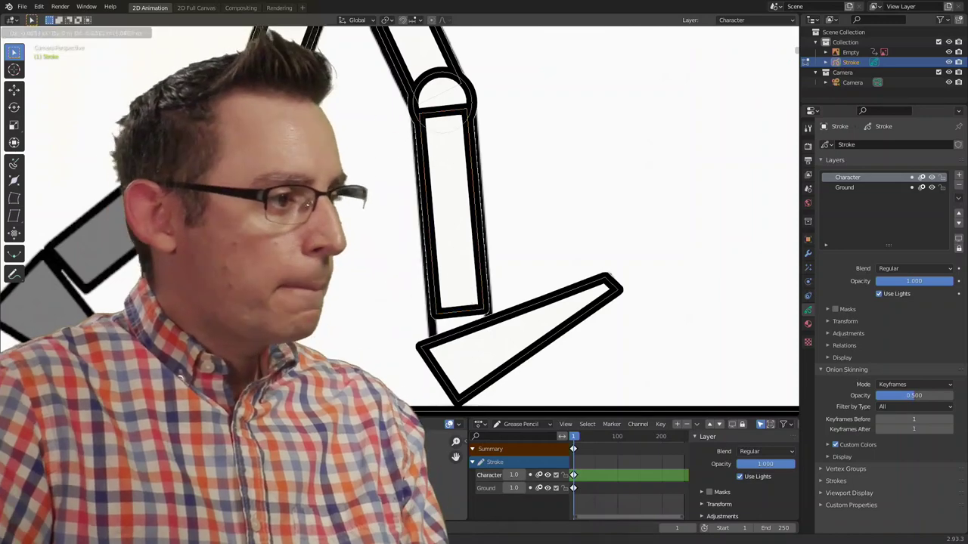
left_click(179, 250)
mouse_move(236, 234)
middle_mouse_down("shift")
mouse_move(409, 239)
mouse_move(363, 234)
middle_mouse_up("shift")
key("r")
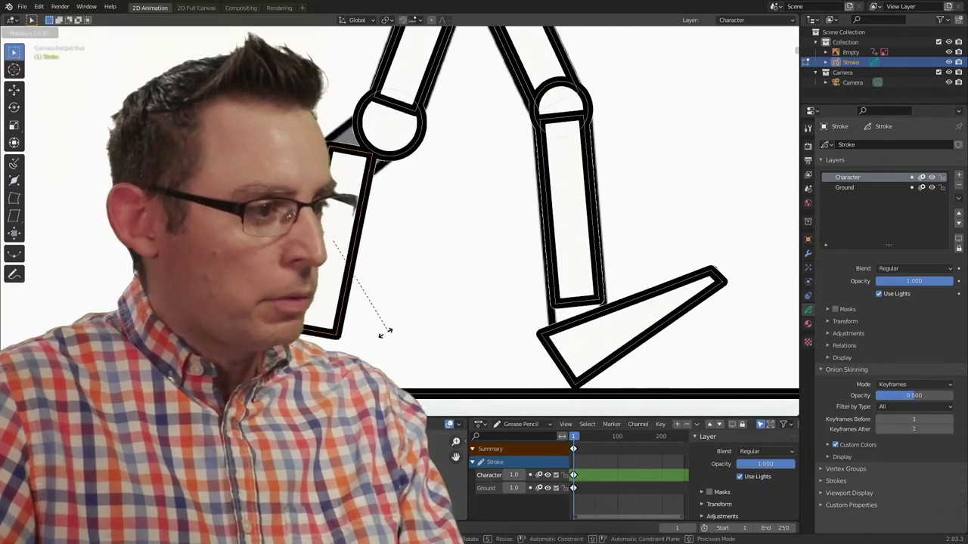
left_click(325, 330)
key("g")
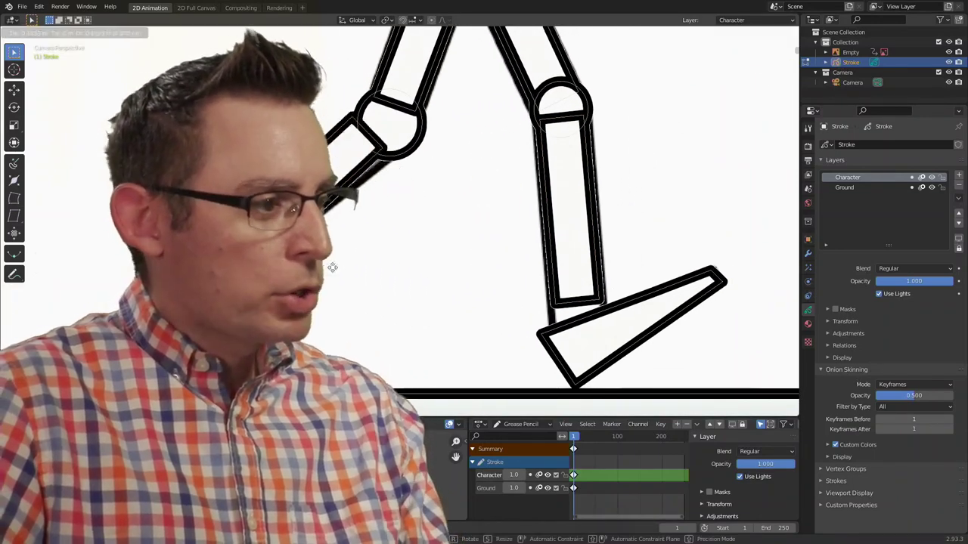
left_click(326, 269)
key("g")
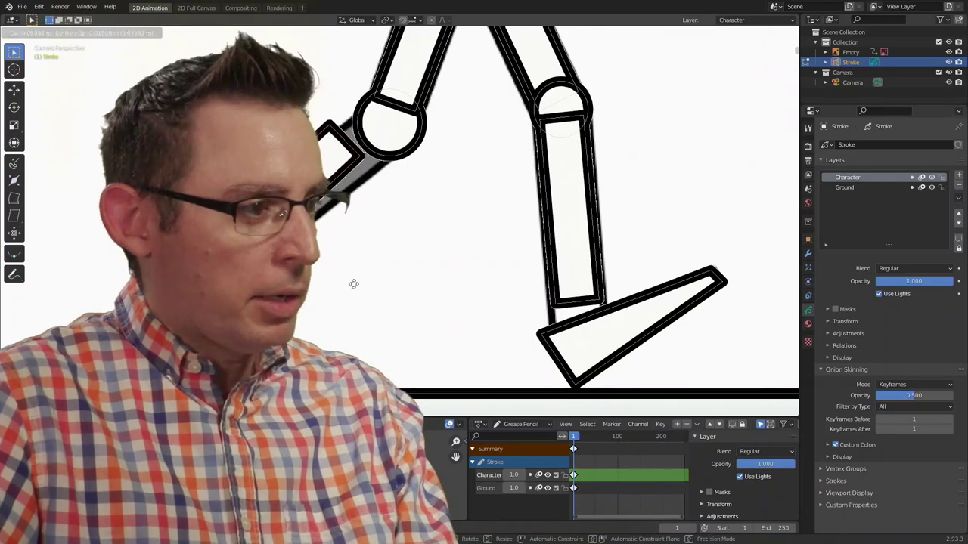
key("r")
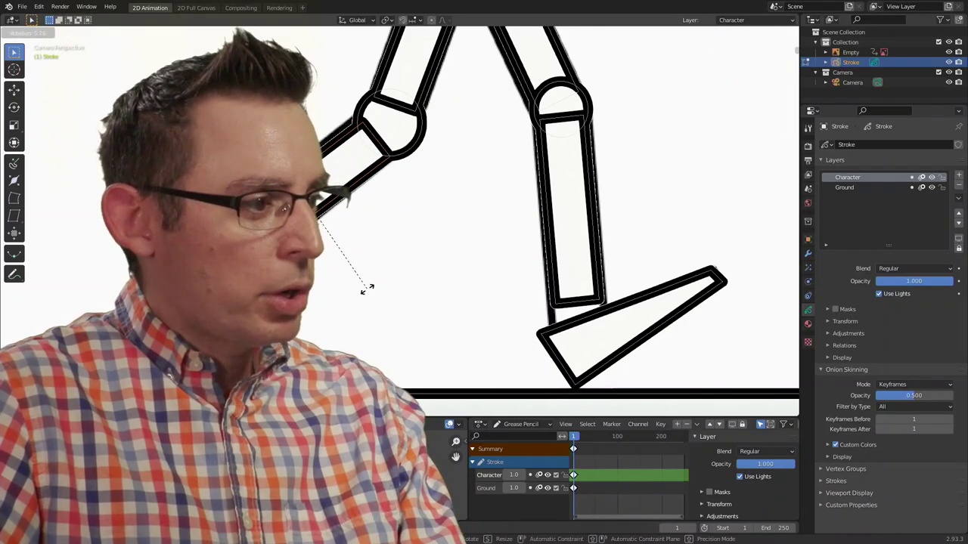
left_click(367, 289)
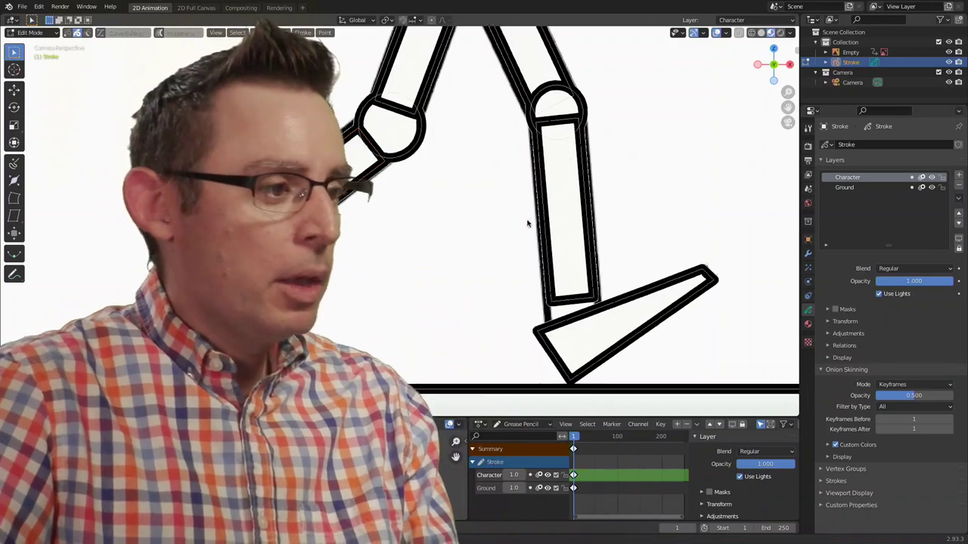
scroll(529, 227, "down", 2)
scroll(522, 250, "down", 2)
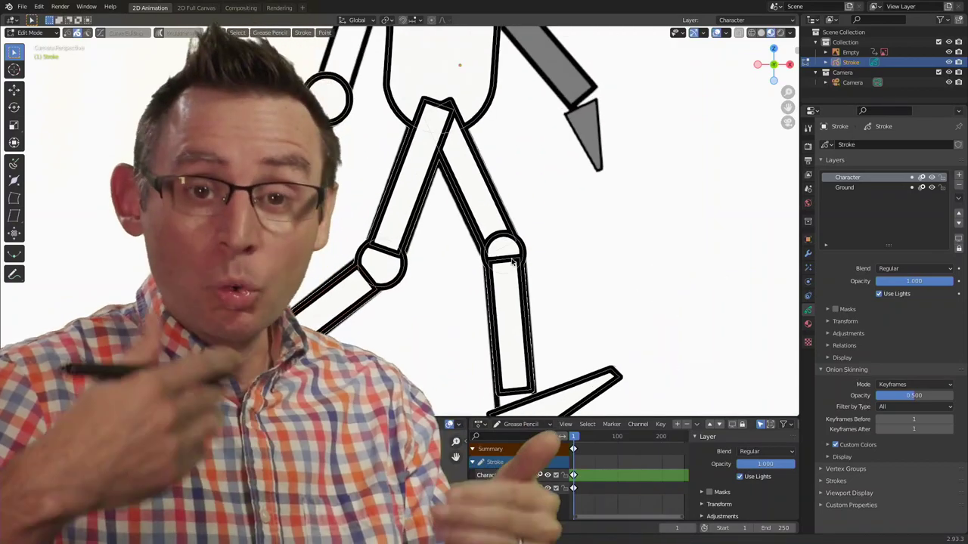